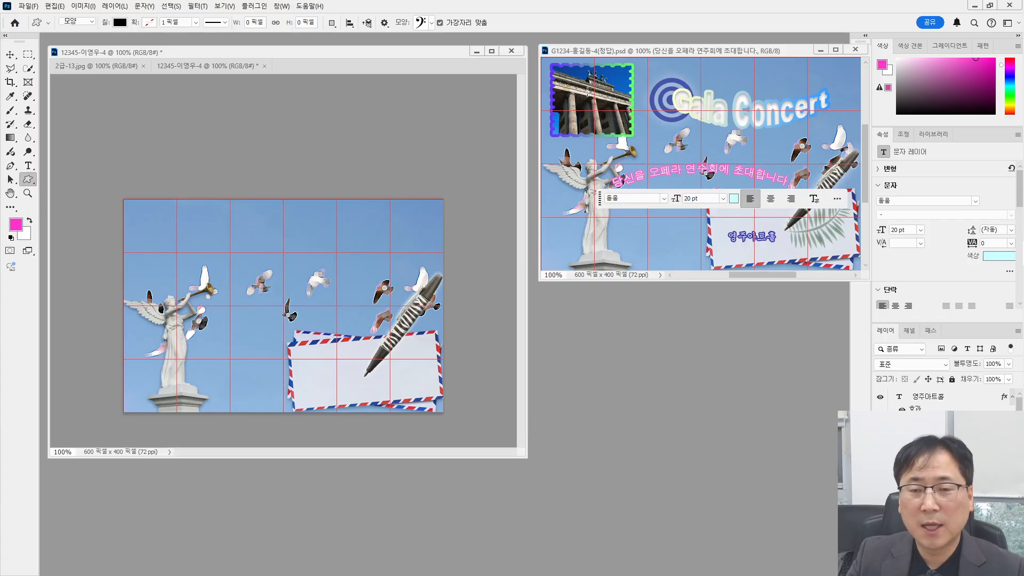
Make the unfinished composition active and expand the Objects (개체) group of the legacy default custom shapes.
{"action": "scroll", "coordinate": [270, 204], "scroll_direction": "down", "scroll_amount": 3}
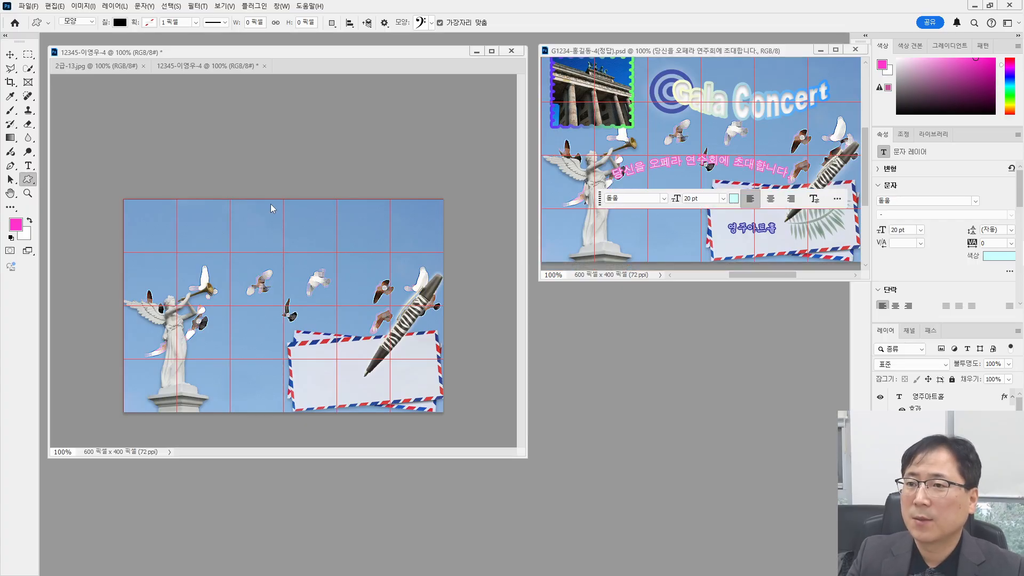
{"action": "scroll", "coordinate": [304, 180], "scroll_direction": "up", "scroll_amount": 6}
{"action": "left_click", "coordinate": [290, 53]}
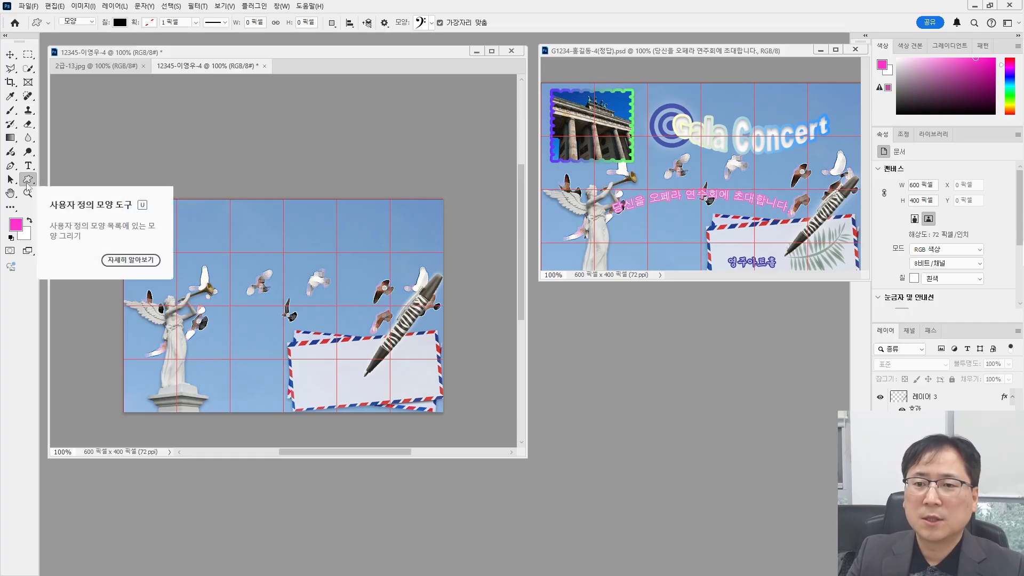
{"action": "left_click", "coordinate": [431, 23]}
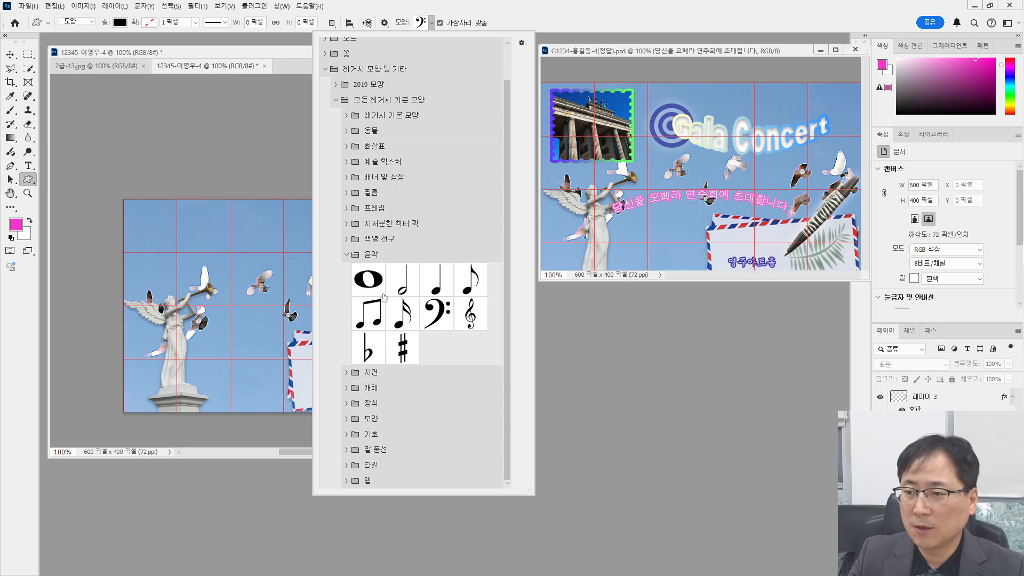
{"action": "left_click", "coordinate": [347, 254]}
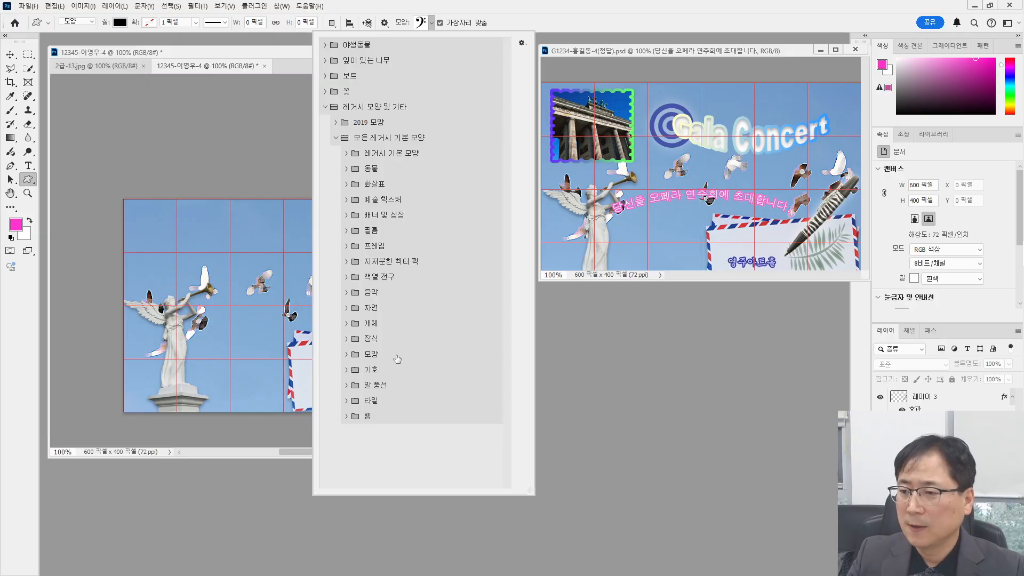
{"action": "left_click", "coordinate": [348, 324]}
{"action": "scroll", "coordinate": [416, 309], "scroll_direction": "down", "scroll_amount": 6}
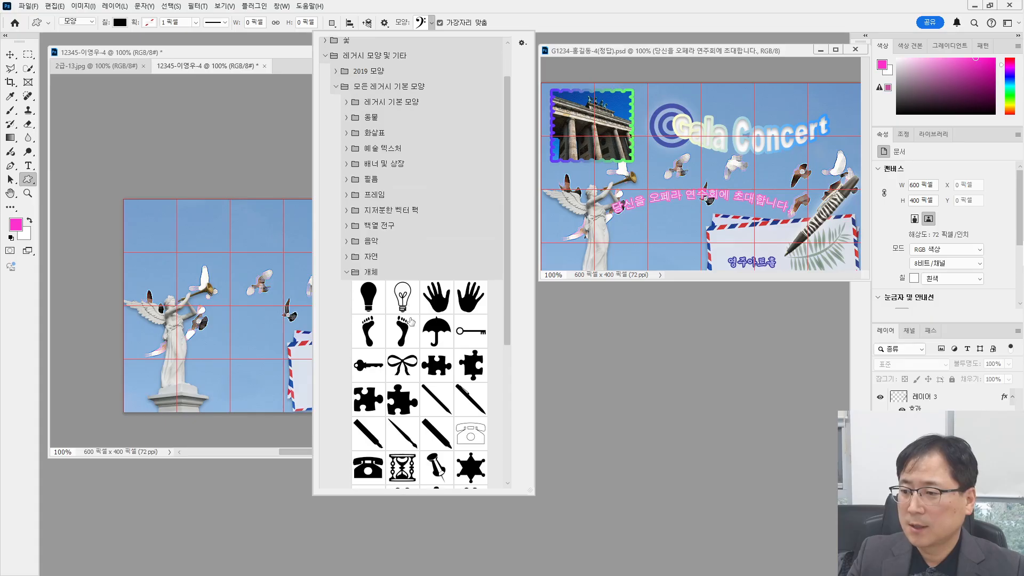
{"action": "scroll", "coordinate": [415, 309], "scroll_direction": "down", "scroll_amount": 2}
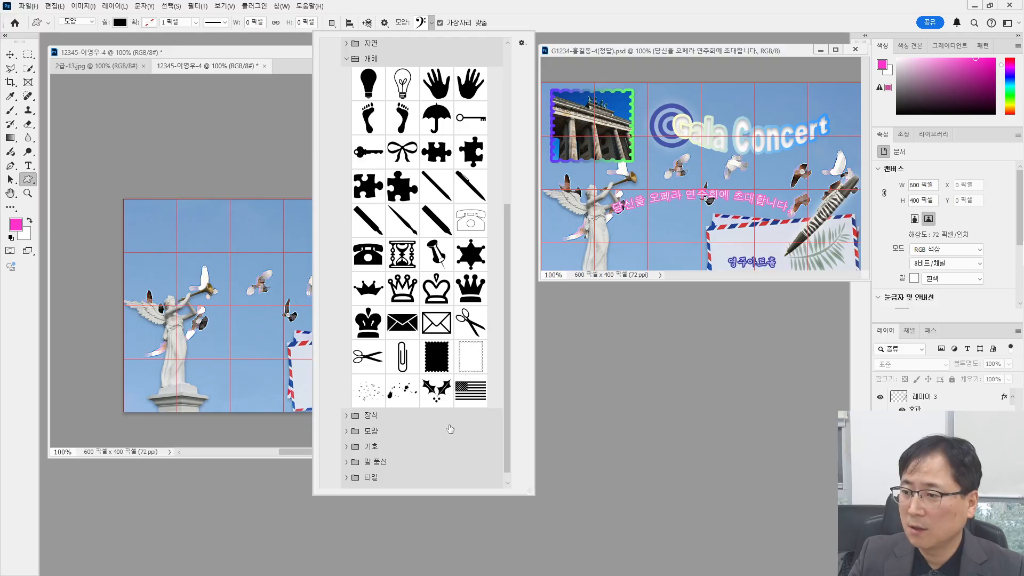
{"action": "left_click", "coordinate": [471, 361]}
{"action": "double_click", "coordinate": [465, 356]}
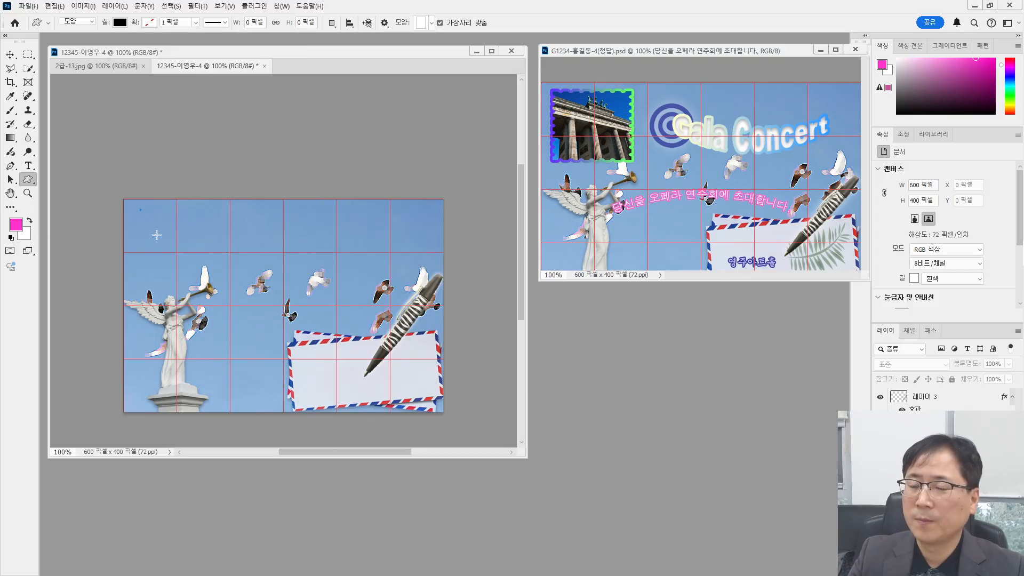
{"action": "left_click_drag", "start_coordinate": [140, 209], "coordinate": [201, 270]}
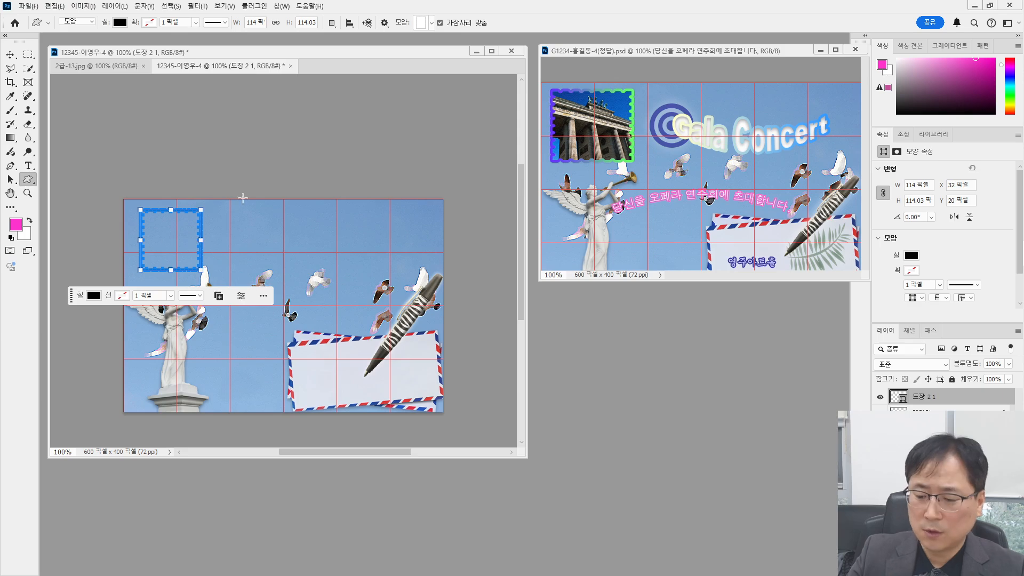
{"action": "key", "text": "Delete"}
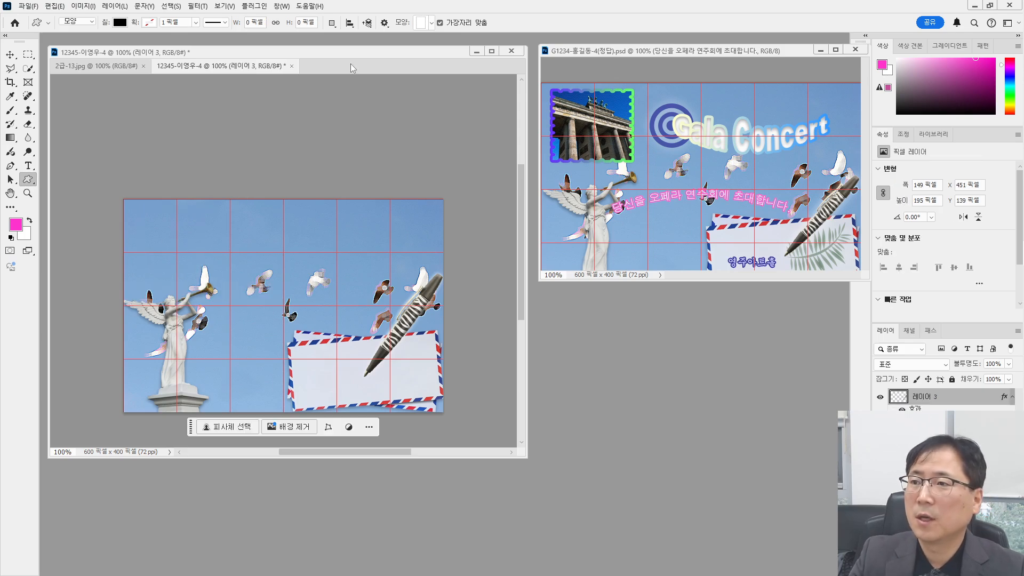
Draw the solid postage-stamp custom shape, about 144 by 102 px, in the sky above the angel statue.
{"action": "left_click", "coordinate": [430, 23]}
{"action": "left_click", "coordinate": [436, 355]}
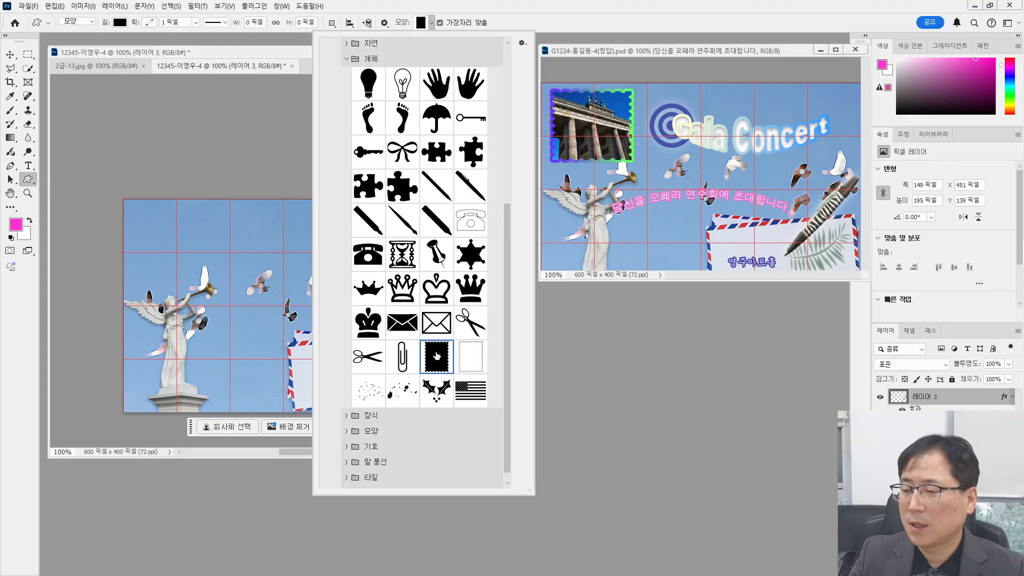
{"action": "double_click", "coordinate": [441, 346]}
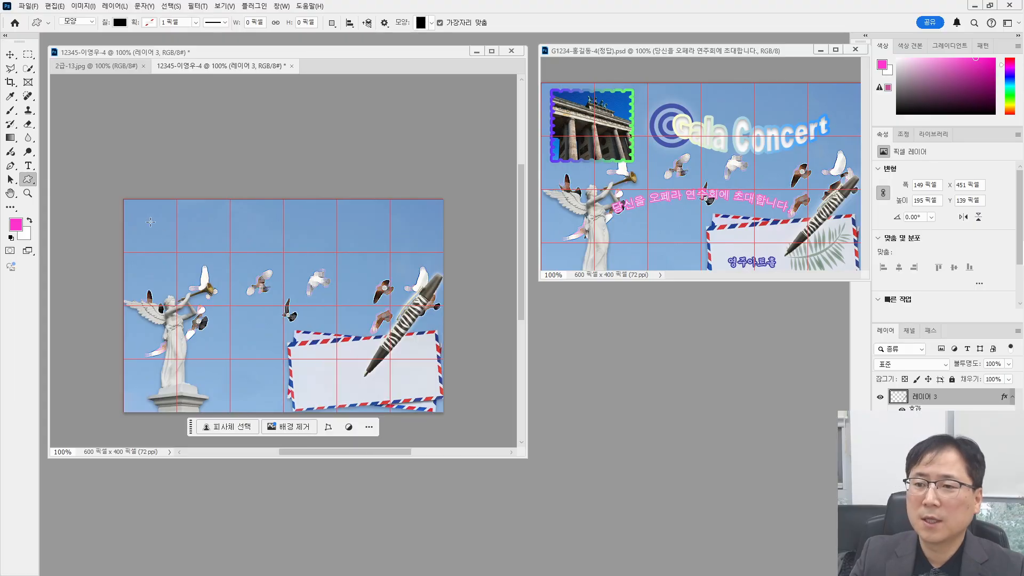
{"action": "left_click_drag", "start_coordinate": [136, 212], "coordinate": [213, 265]}
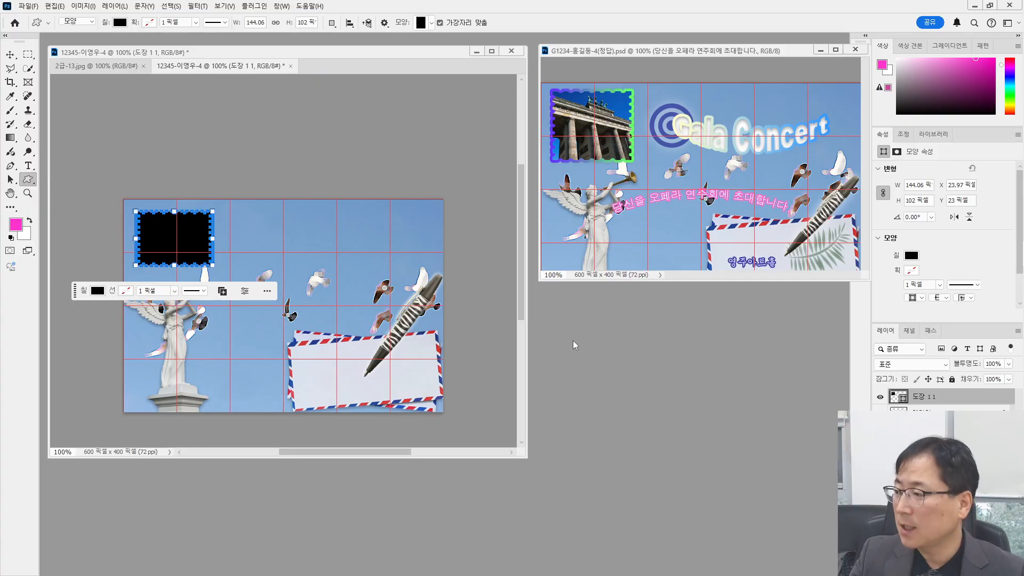
Add a Stroke layer effect to the stamp shape with a size of 5 px.
{"action": "double_click", "coordinate": [970, 399]}
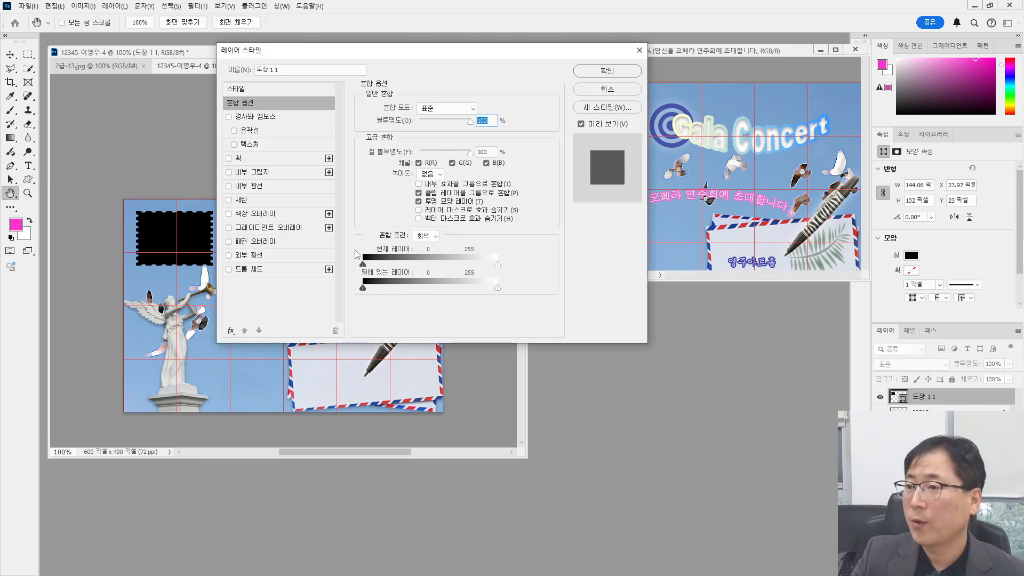
{"action": "left_click", "coordinate": [248, 161]}
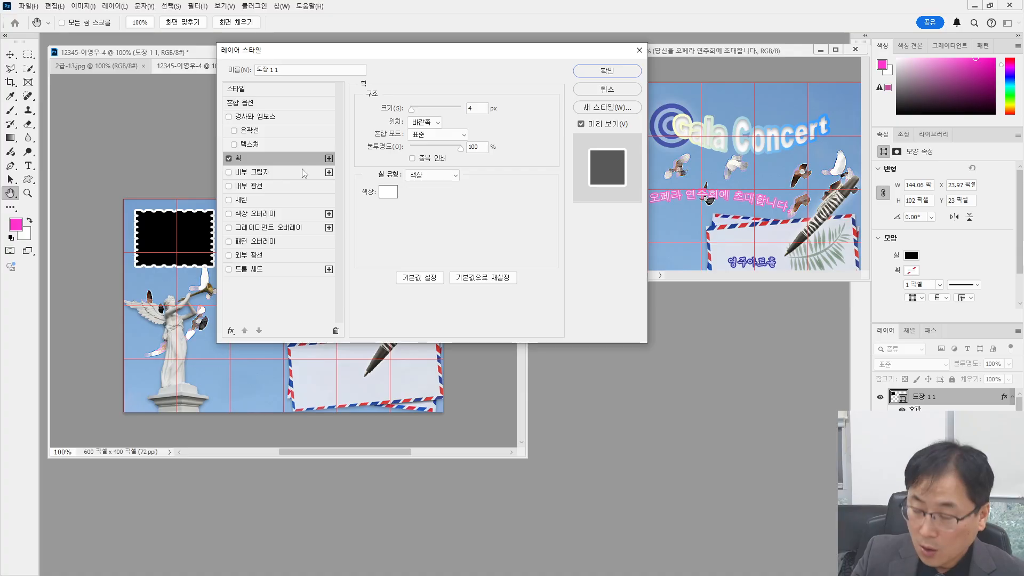
{"action": "left_click", "coordinate": [477, 108]}
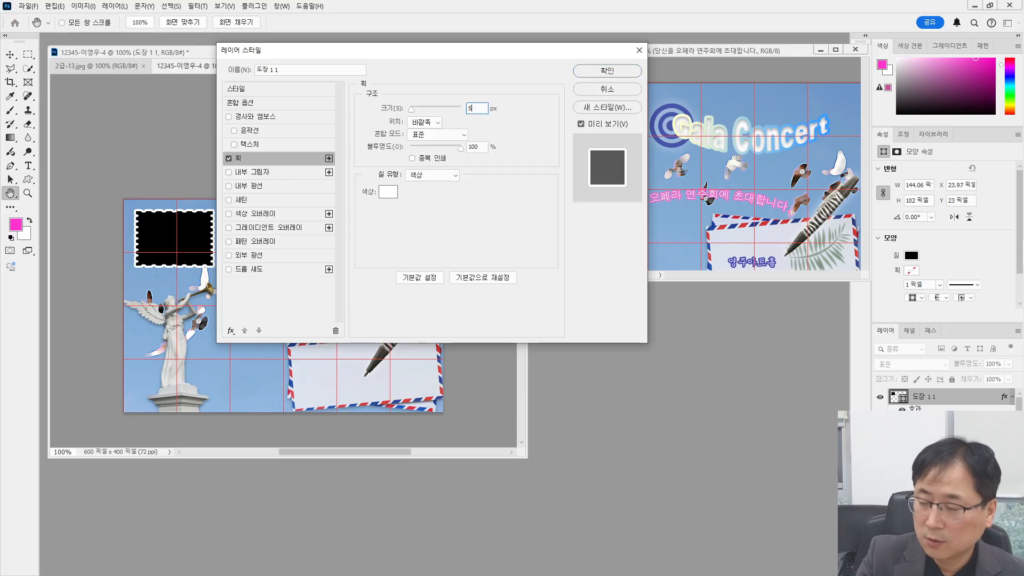
{"action": "key", "text": "BackSpace"}
{"action": "type", "text": "5"}
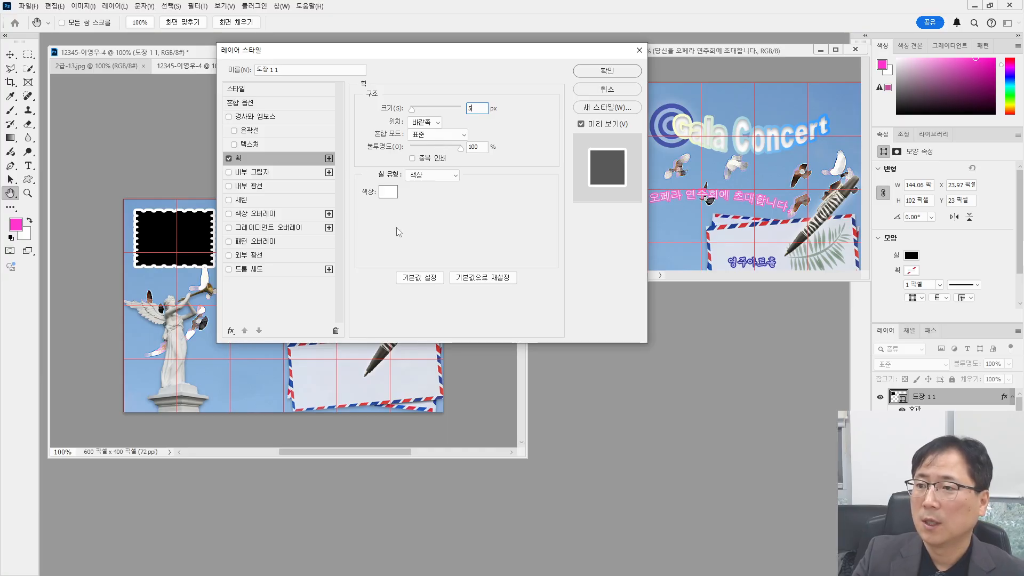
{"action": "left_click_drag", "start_coordinate": [432, 55], "coordinate": [594, 173]}
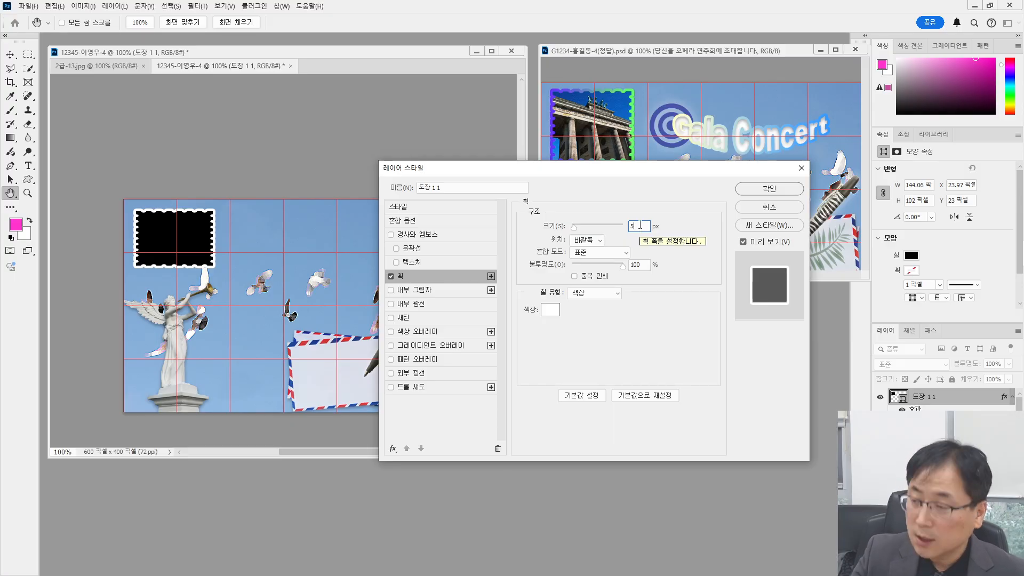
{"action": "left_click", "coordinate": [618, 259]}
{"action": "left_click", "coordinate": [617, 260]}
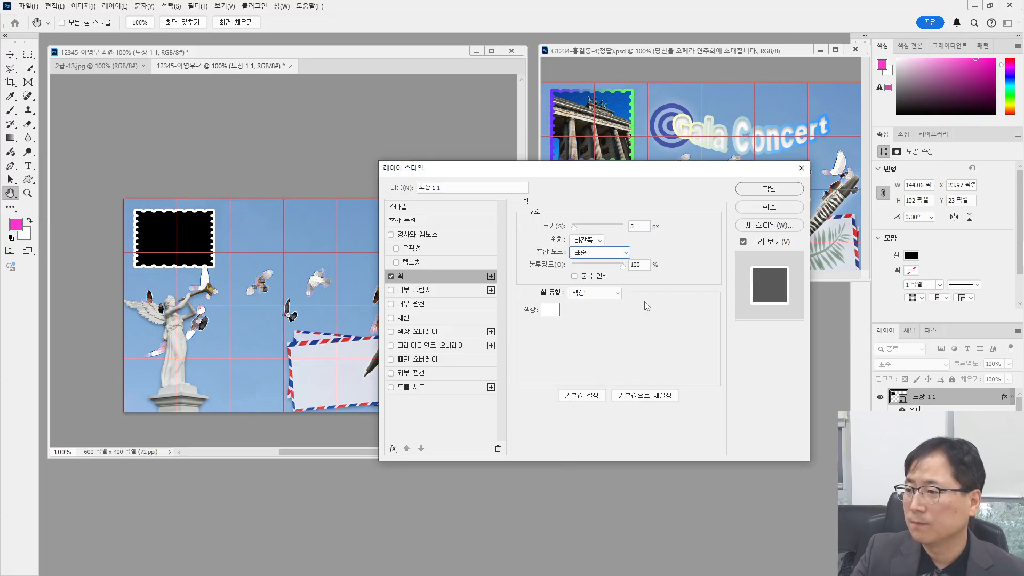
Switch the stroke's fill type to Gradient and set the gradient's starting color stop to #6633ff.
{"action": "left_click", "coordinate": [611, 297]}
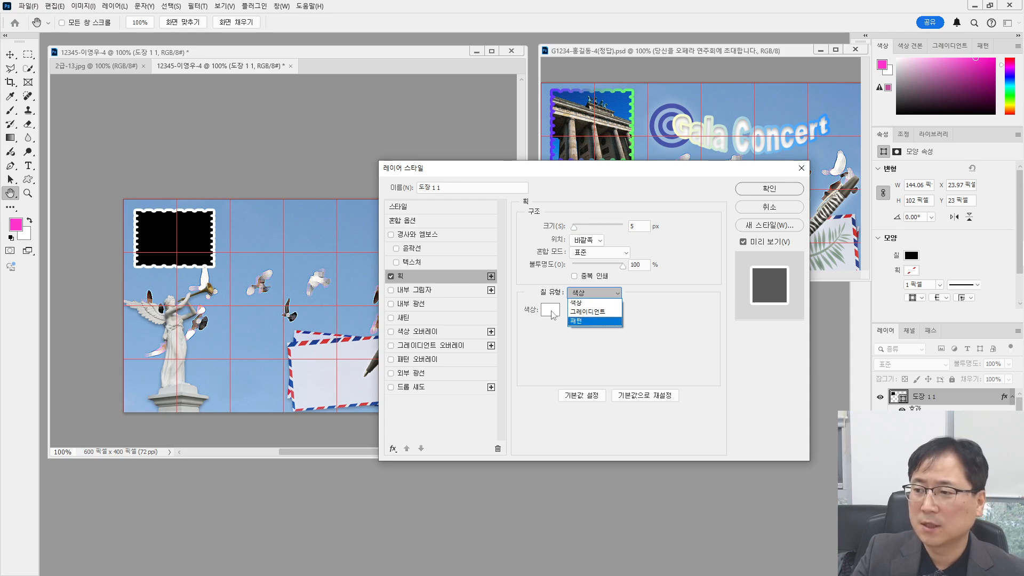
{"action": "left_click", "coordinate": [587, 313]}
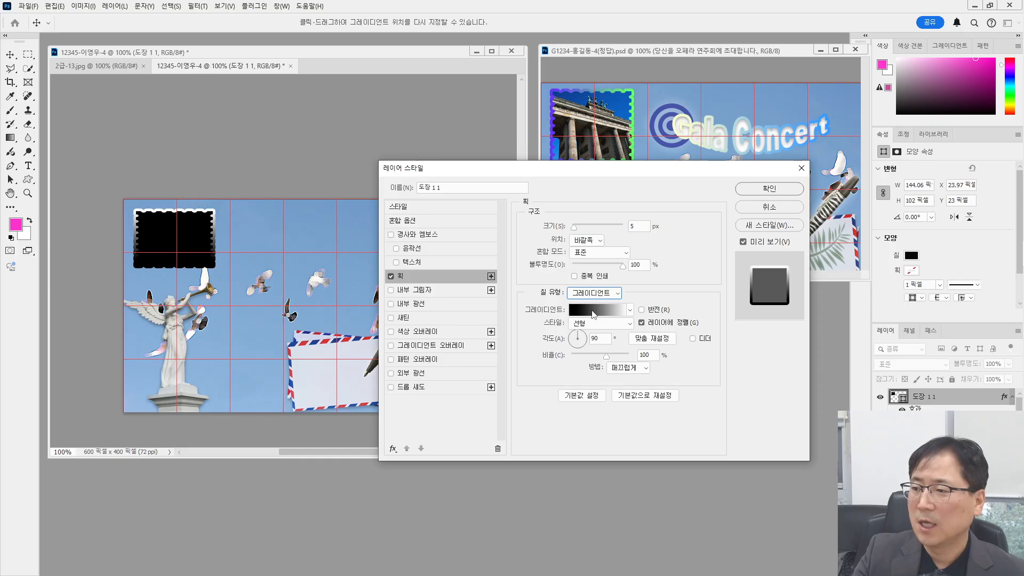
{"action": "left_click", "coordinate": [599, 315]}
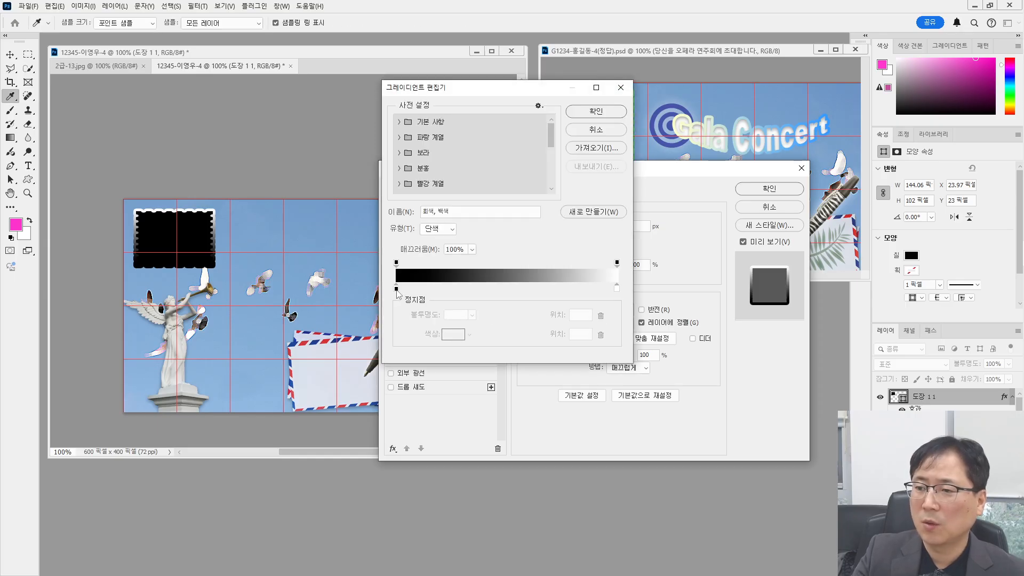
{"action": "double_click", "coordinate": [396, 290]}
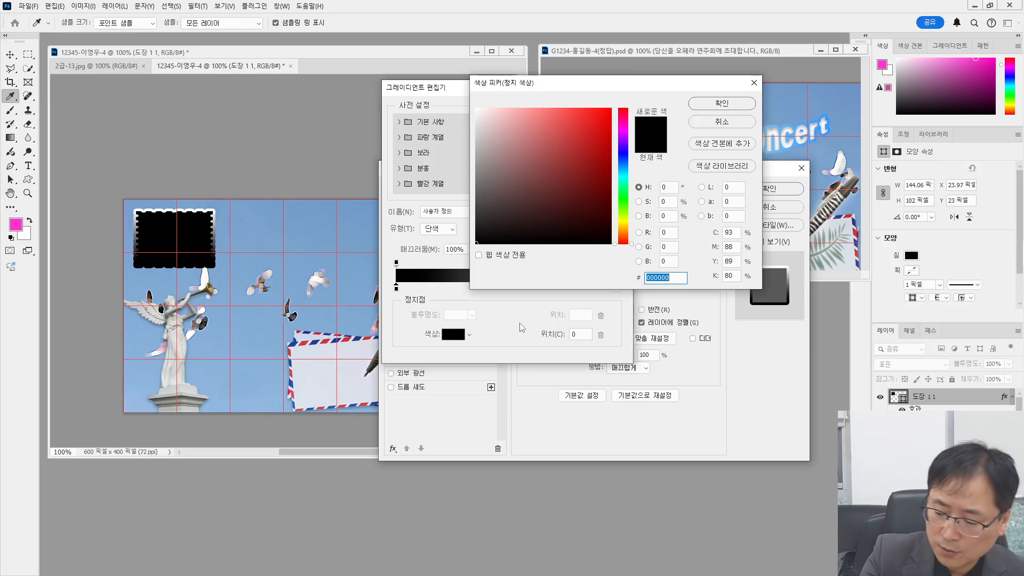
{"action": "type", "text": "6633"}
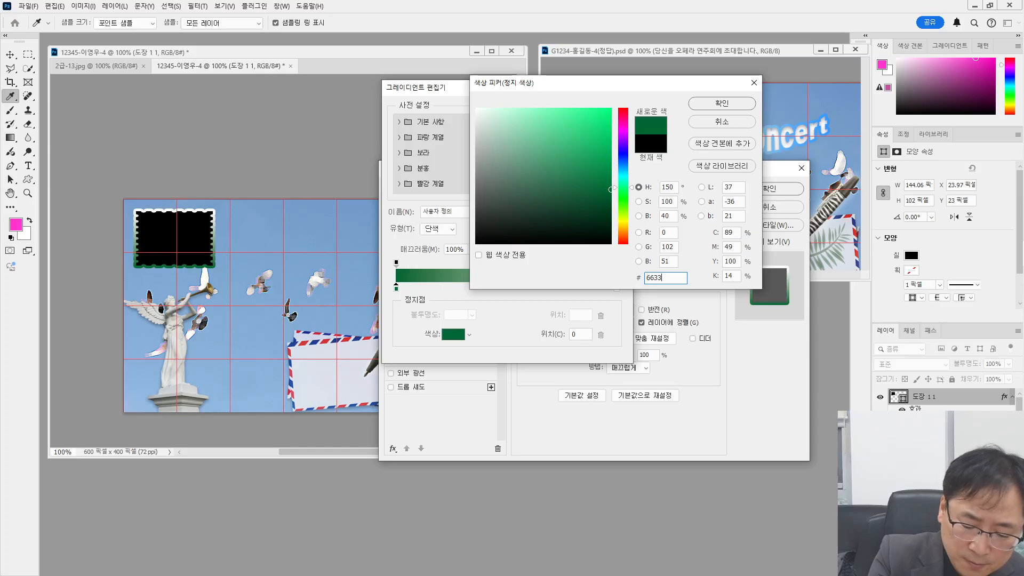
{"action": "type", "text": "ff"}
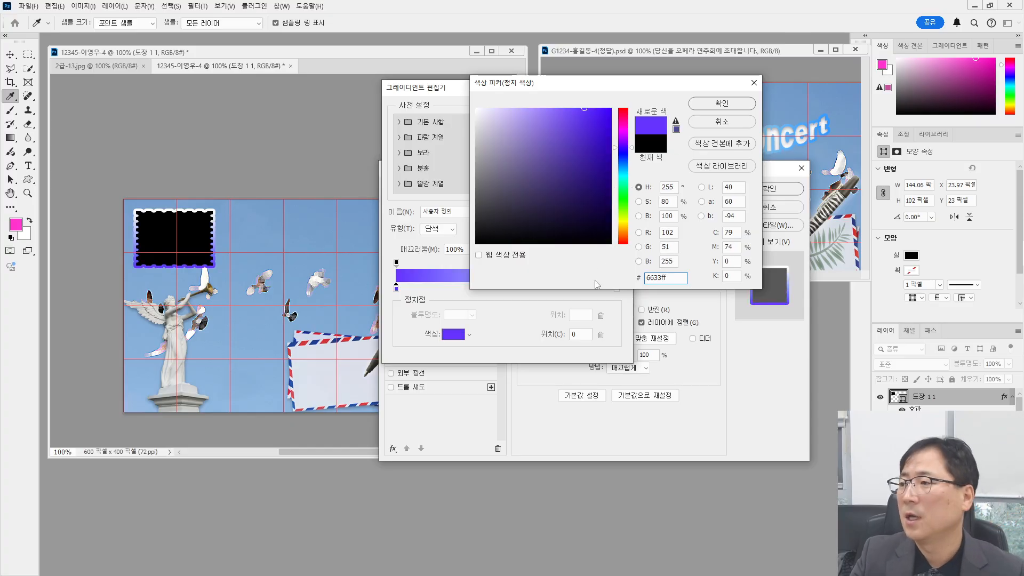
{"action": "left_click", "coordinate": [703, 107]}
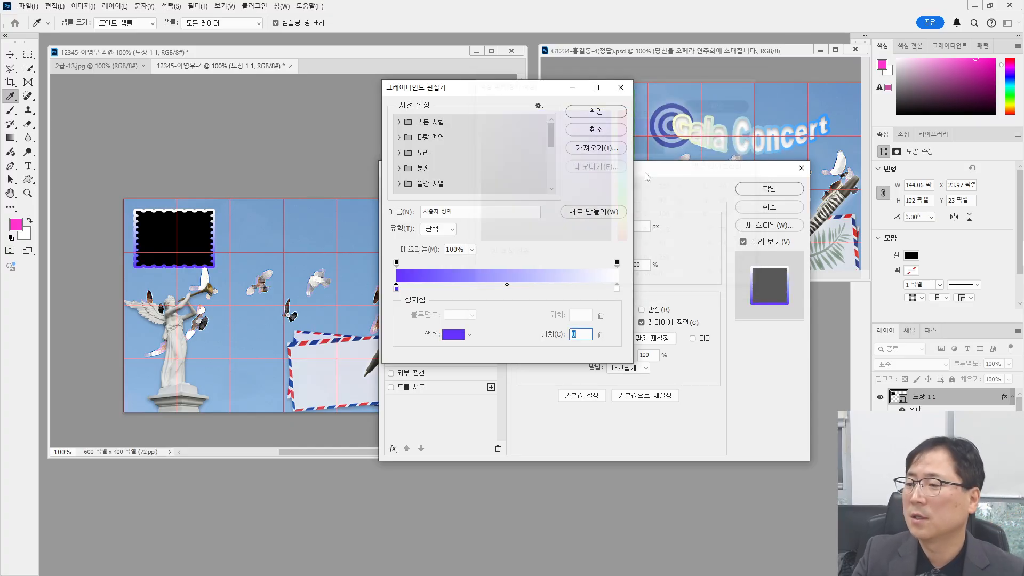
Set the gradient's ending color stop to #66ff66 and accept the edited gradient for the stroke.
{"action": "left_click", "coordinate": [618, 288]}
{"action": "double_click", "coordinate": [617, 288]}
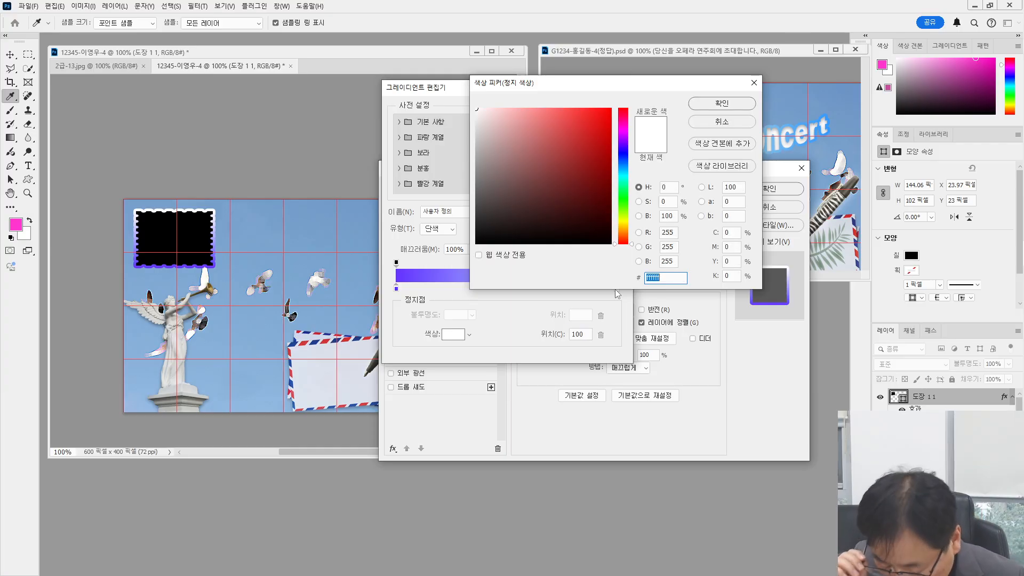
{"action": "type", "text": "66"}
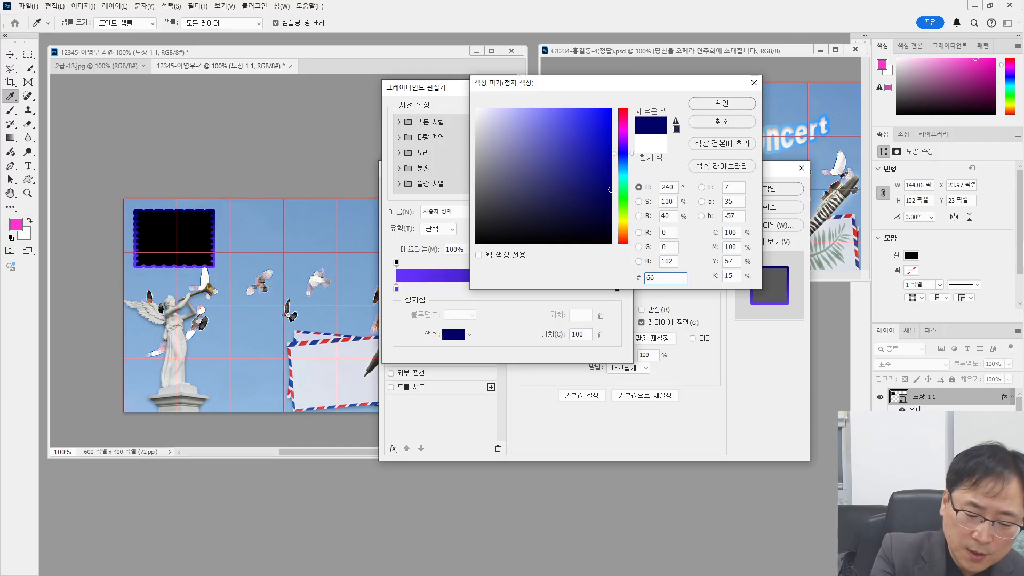
{"action": "type", "text": "ff66"}
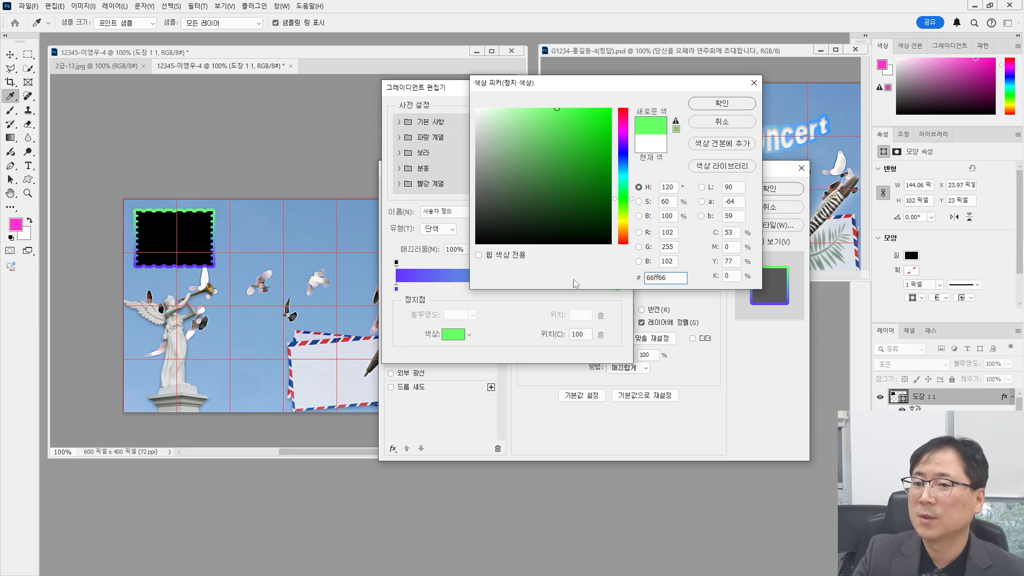
{"action": "left_click", "coordinate": [722, 107]}
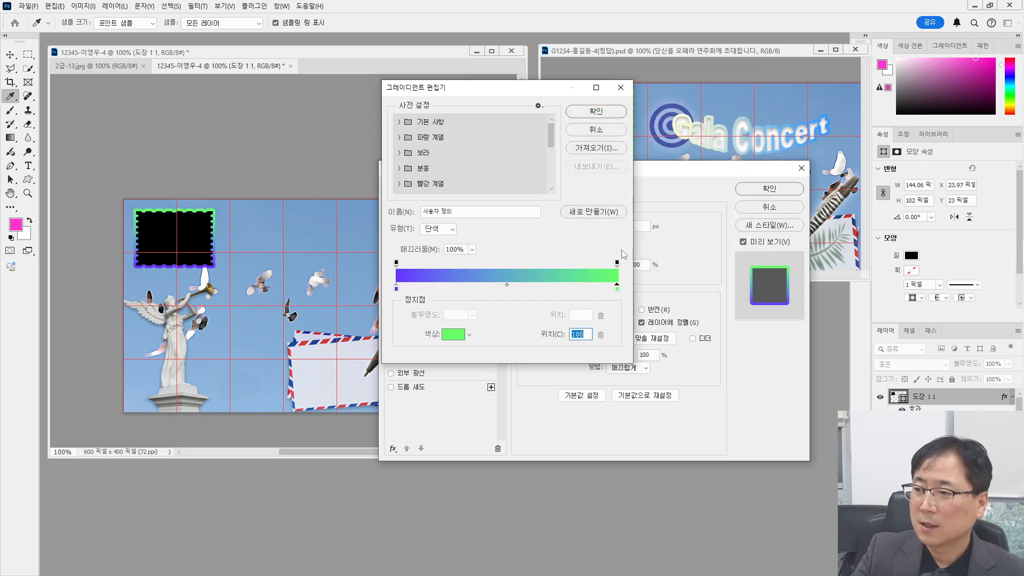
{"action": "left_click", "coordinate": [596, 111]}
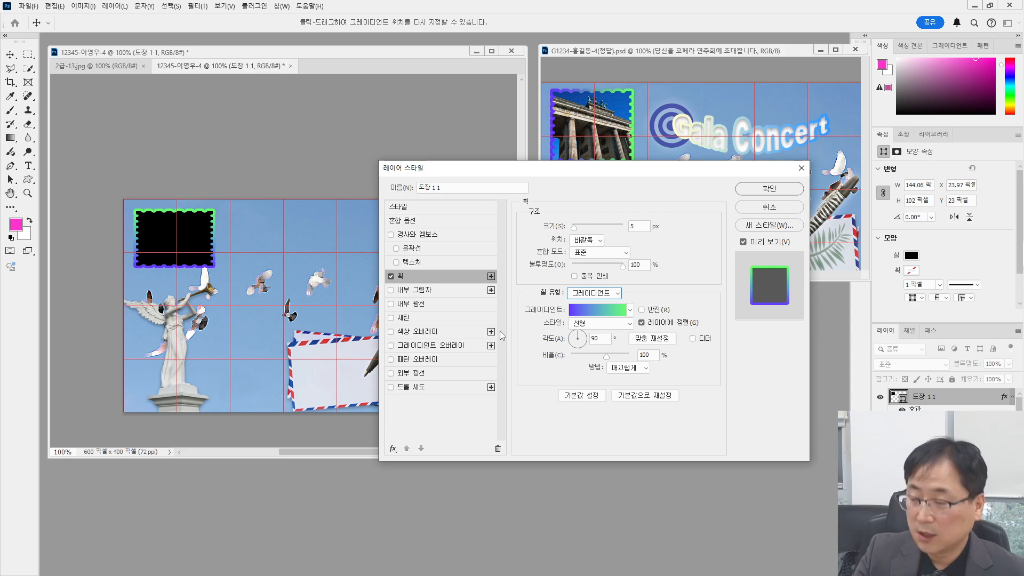
Enable a Drop Shadow effect on the stamp shape and set the stroke gradient's angle to 0°.
{"action": "left_click", "coordinate": [419, 388]}
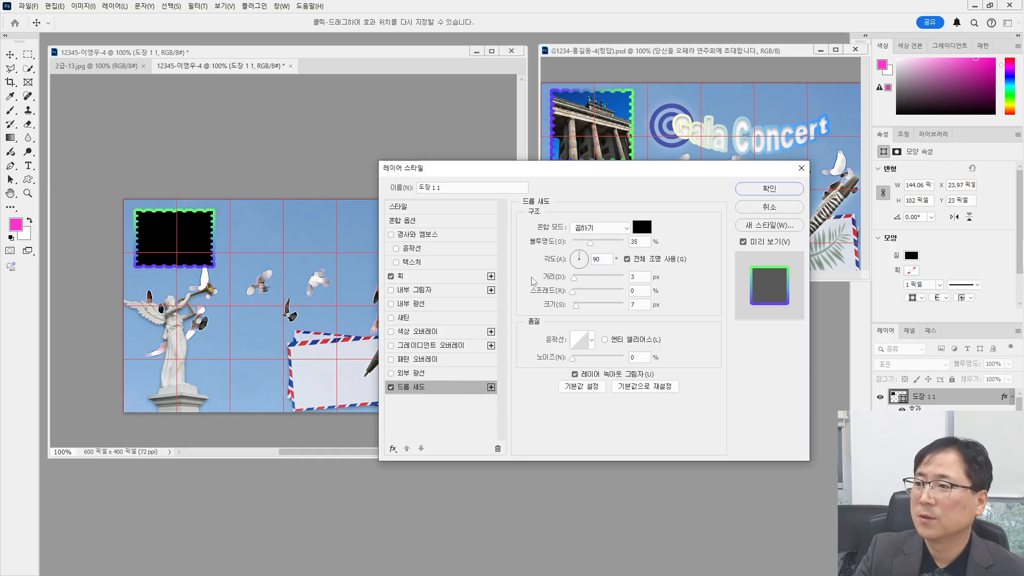
{"action": "left_click_drag", "start_coordinate": [554, 166], "coordinate": [567, 215]}
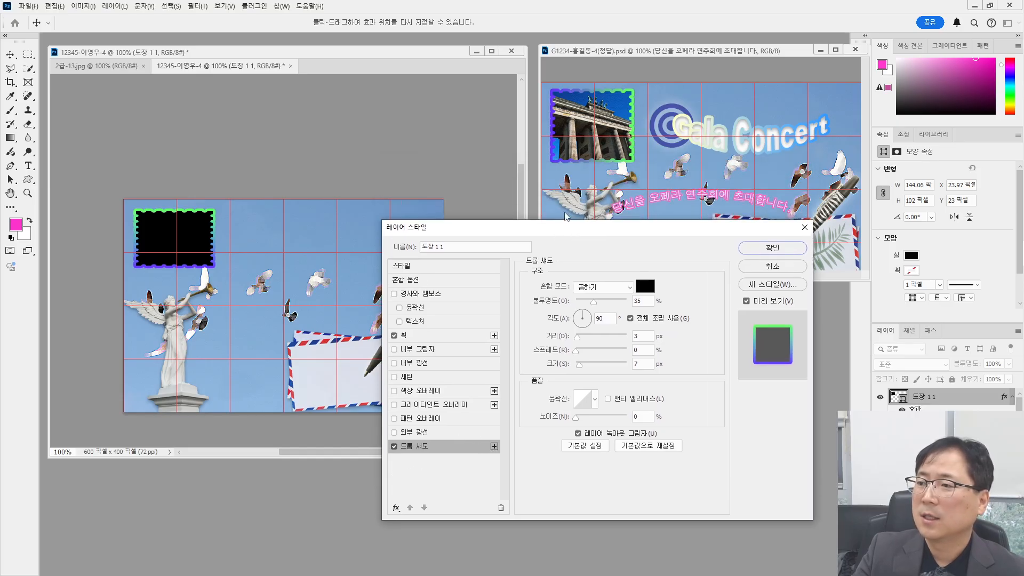
{"action": "left_click", "coordinate": [417, 337]}
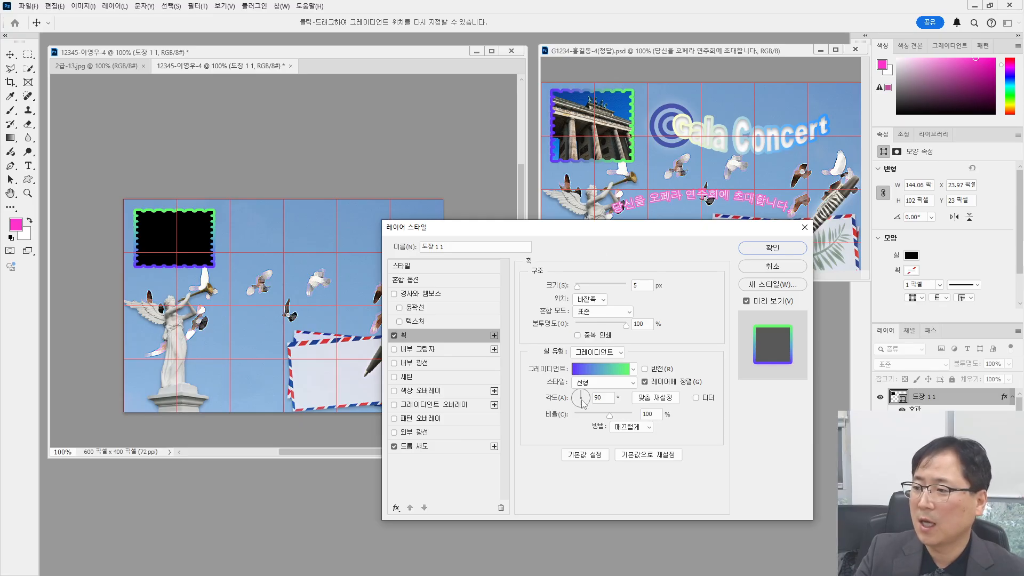
{"action": "left_click_drag", "start_coordinate": [585, 409], "coordinate": [588, 400]}
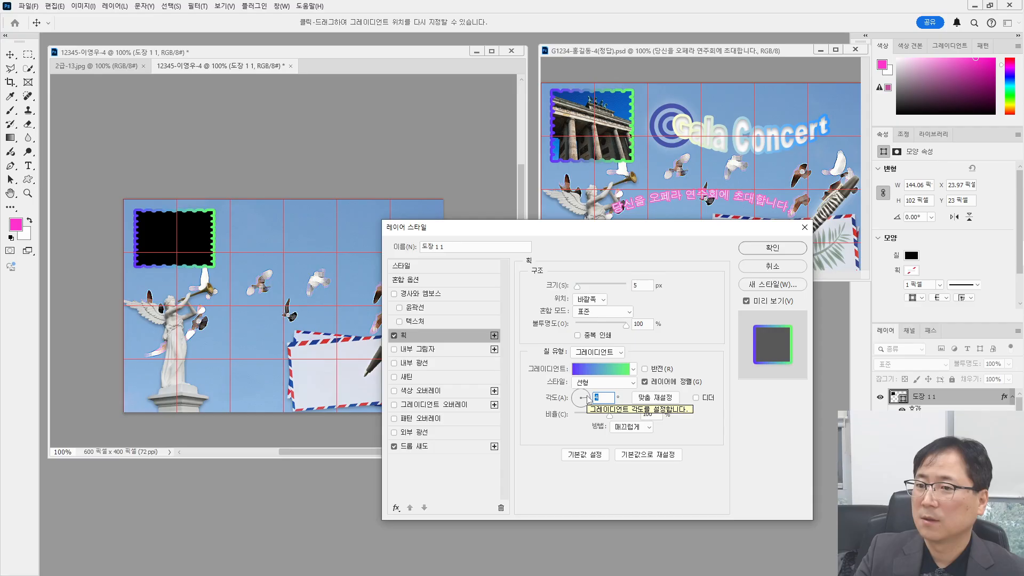
{"action": "left_click", "coordinate": [601, 397]}
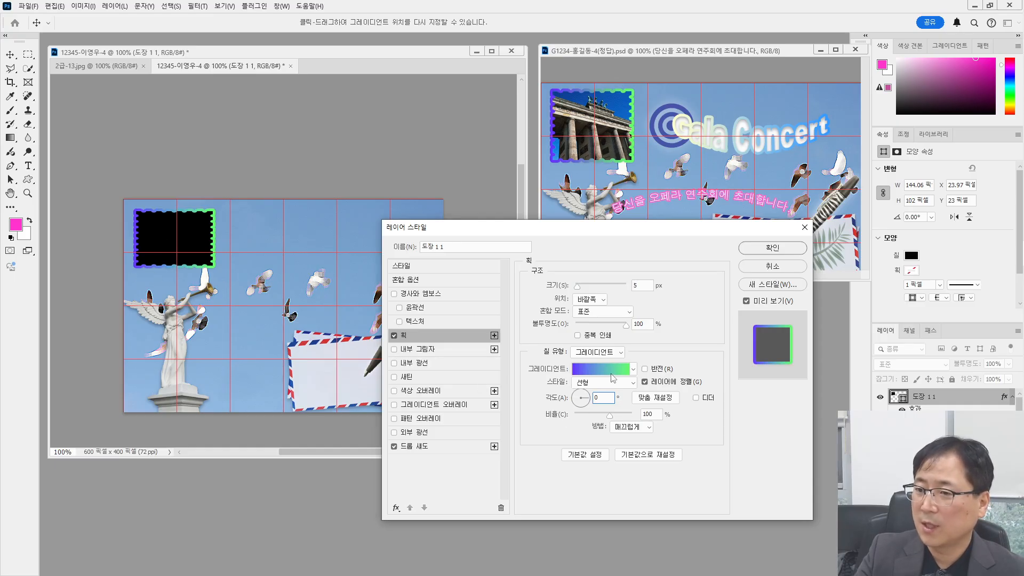
Apply the stroke and drop shadow effects to the stamp shape and deselect it with the Move tool.
{"action": "left_click", "coordinate": [768, 248]}
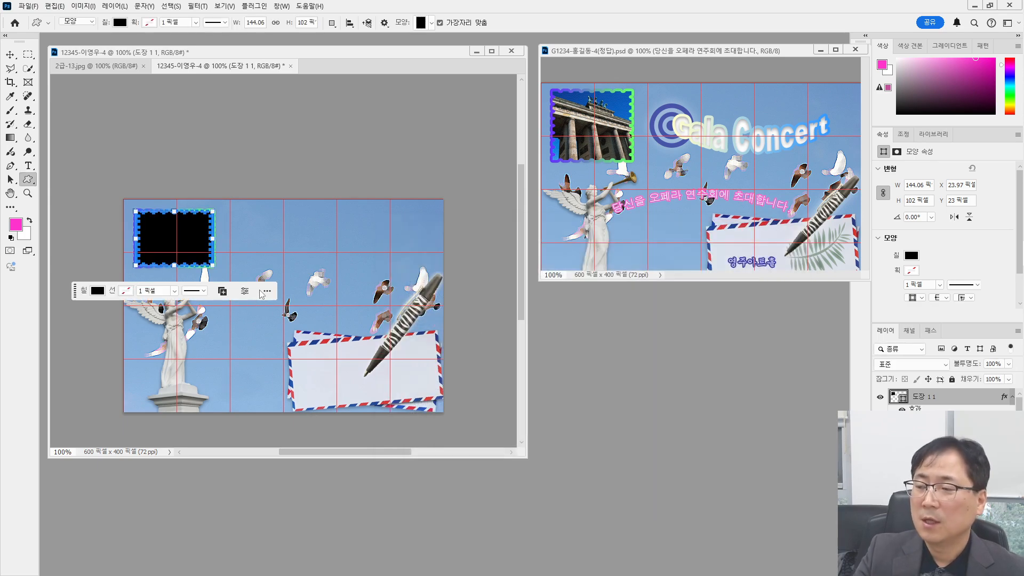
{"action": "left_click", "coordinate": [10, 54]}
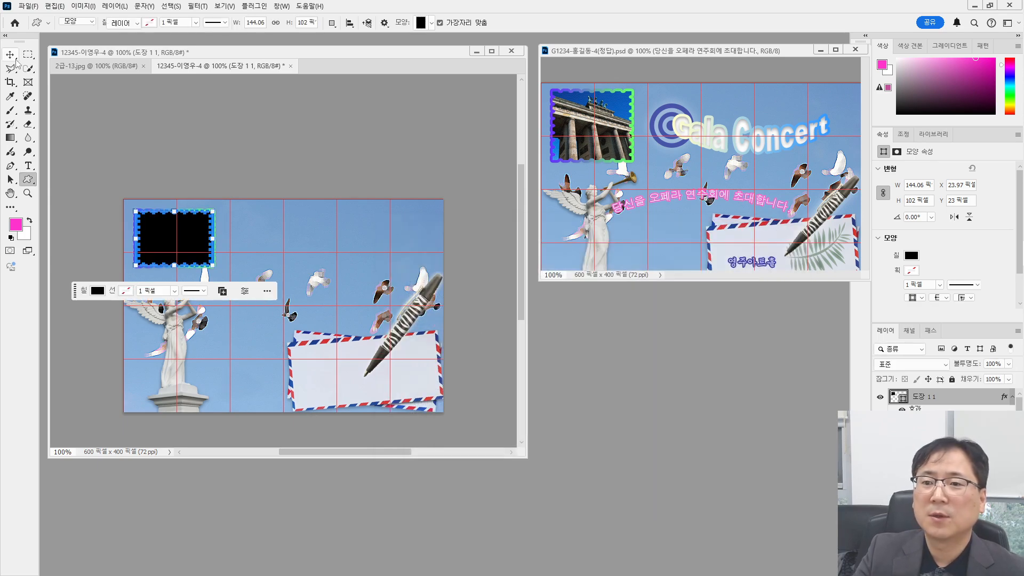
{"action": "left_click", "coordinate": [197, 160]}
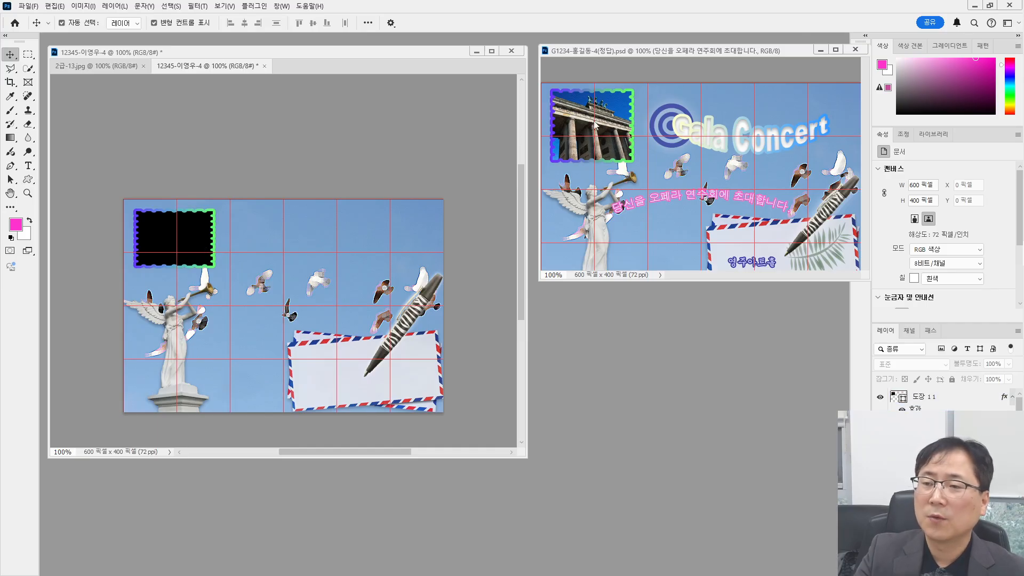
Reselect the black stamp shape and nudge it up to Y 14 px.
{"action": "left_click", "coordinate": [195, 245]}
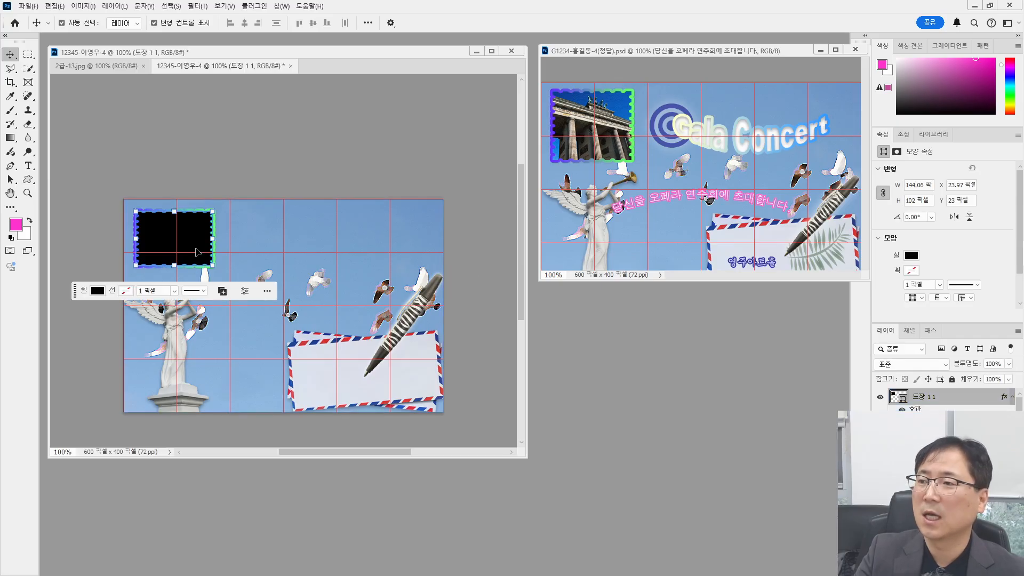
{"action": "key", "text": "Up"}
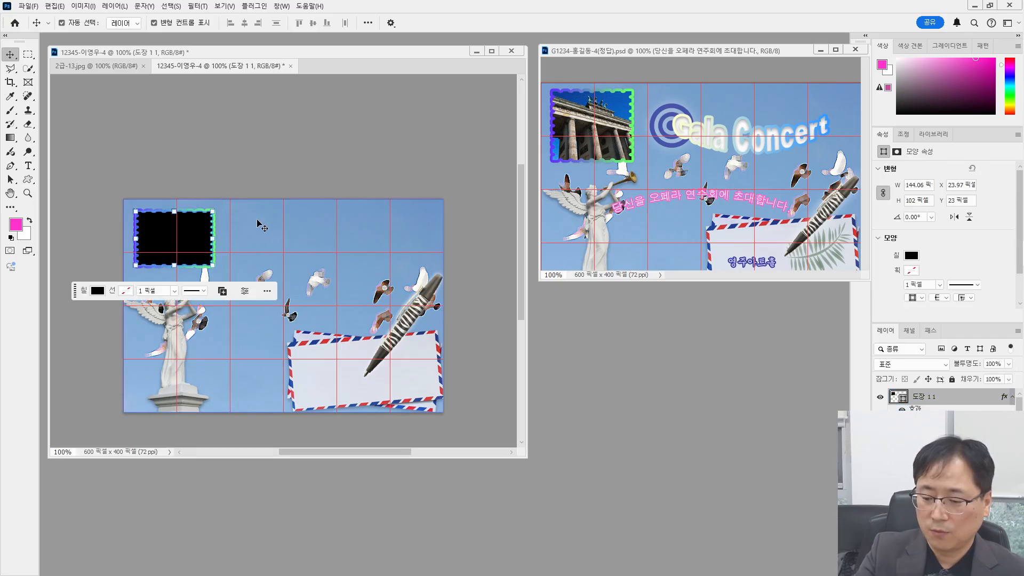
{"action": "key", "text": "Up"}
{"action": "key", "text": "Up"}
{"action": "key", "text": "Up"}
{"action": "key", "text": "Up"}
{"action": "key", "text": "Up"}
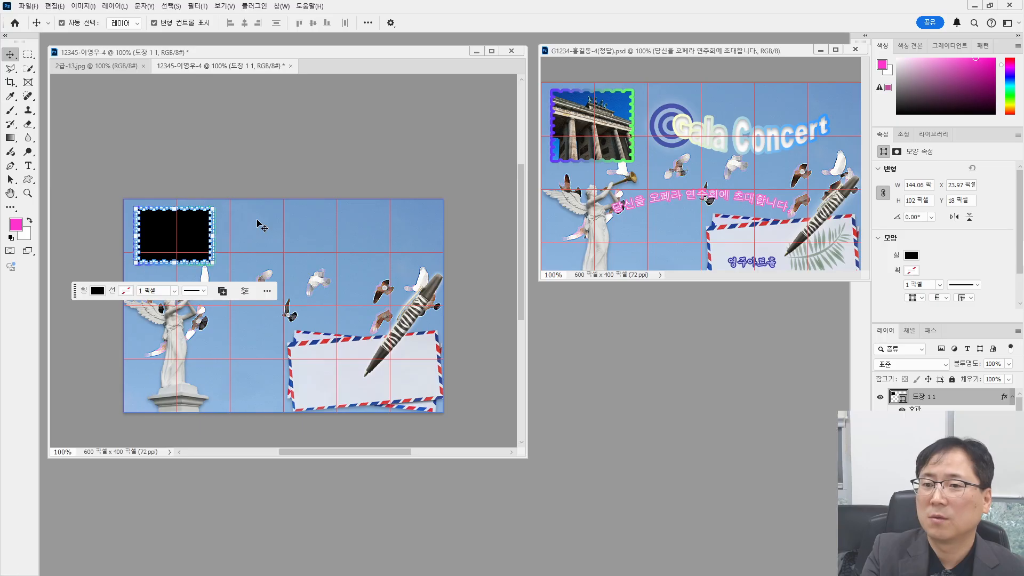
{"action": "key", "text": "Up"}
{"action": "key", "text": "Up"}
{"action": "key", "text": "Up"}
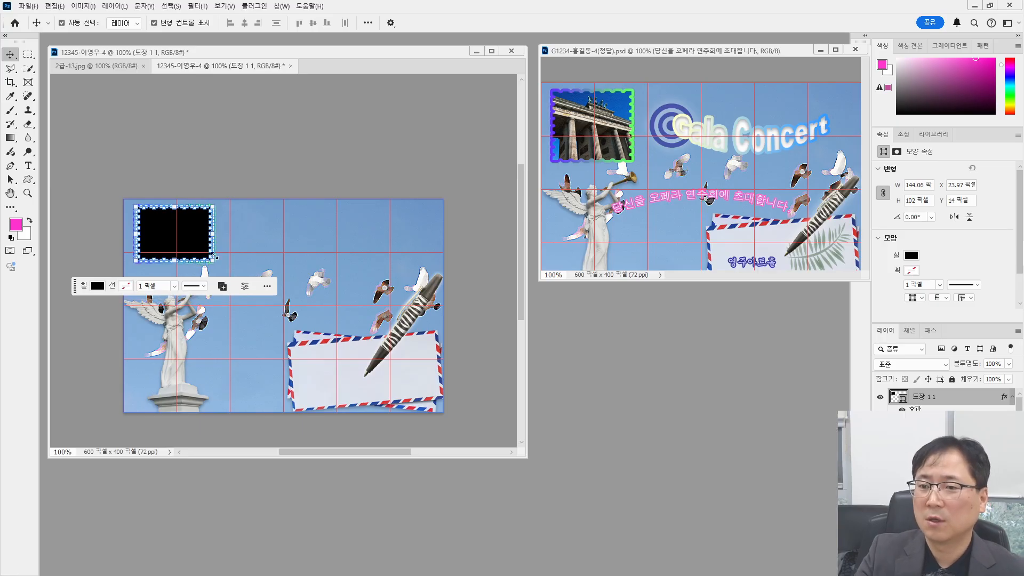
Resize the stamp shape to 146 × 132 px at X 23, Y 15 px, commit the transform and deselect it.
{"action": "left_click_drag", "start_coordinate": [212, 261], "coordinate": [178, 267]}
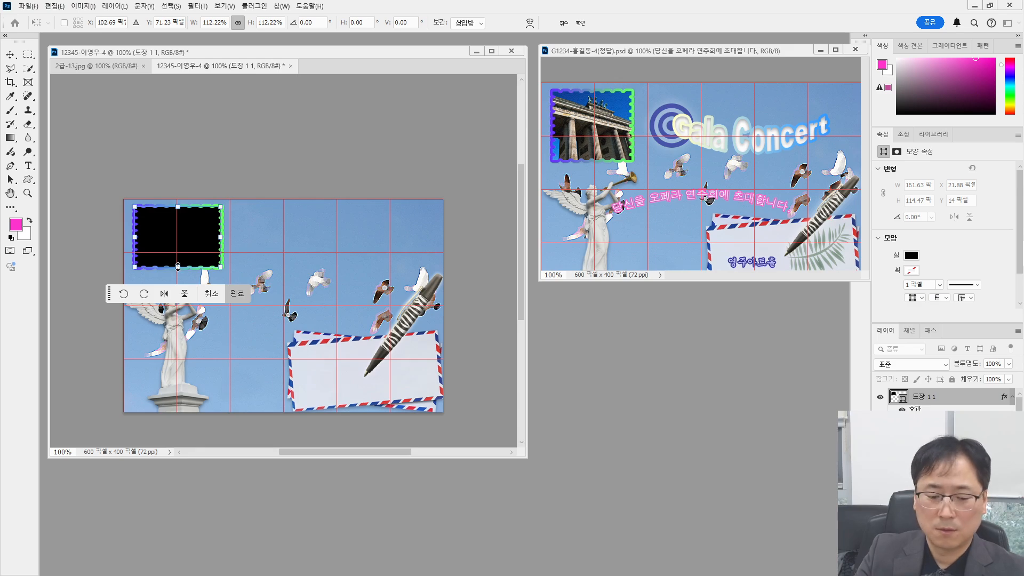
{"action": "left_click_drag", "start_coordinate": [178, 266], "coordinate": [218, 273]}
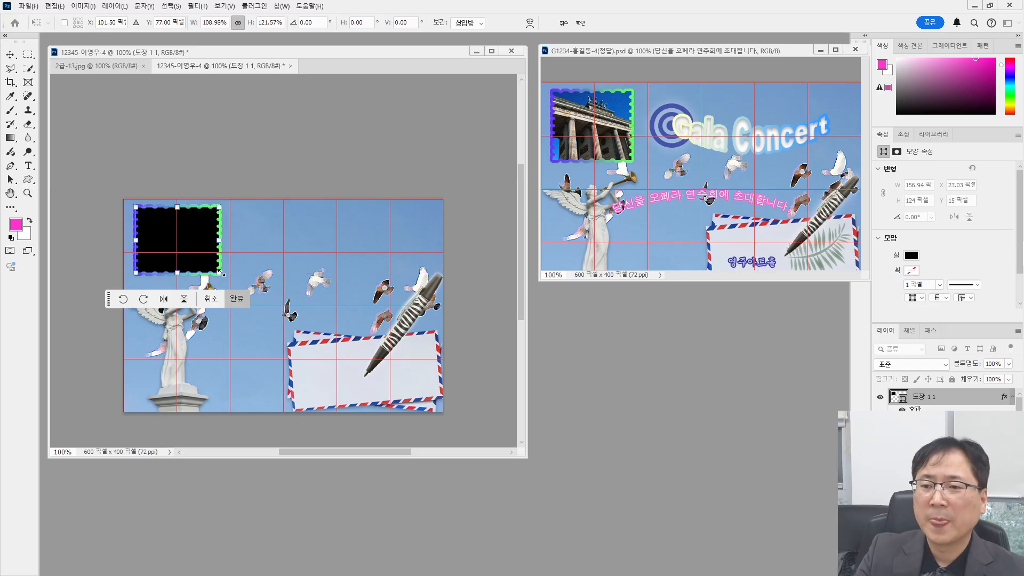
{"action": "left_click_drag", "start_coordinate": [219, 272], "coordinate": [220, 273]}
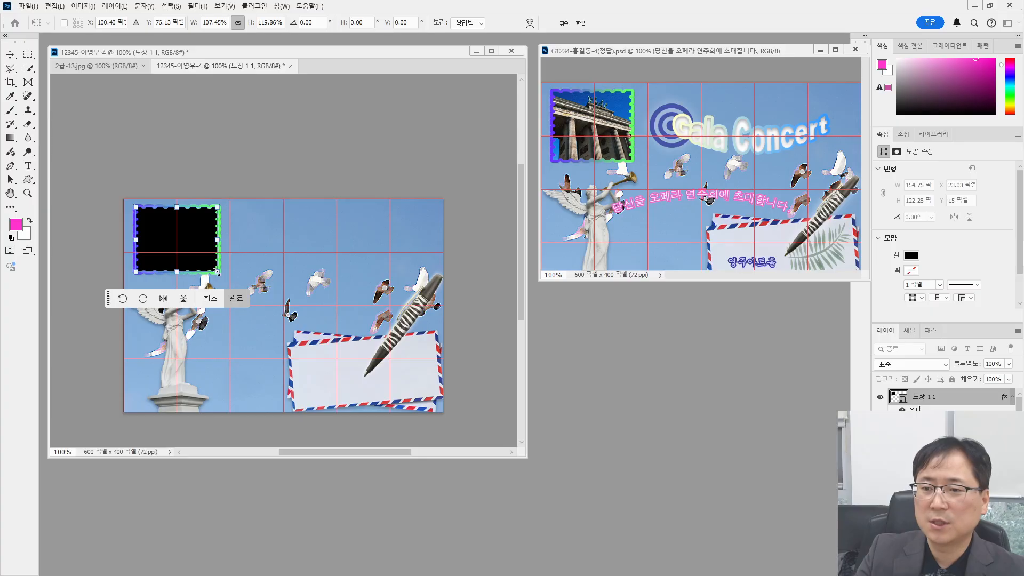
{"action": "left_click_drag", "start_coordinate": [216, 272], "coordinate": [213, 279]}
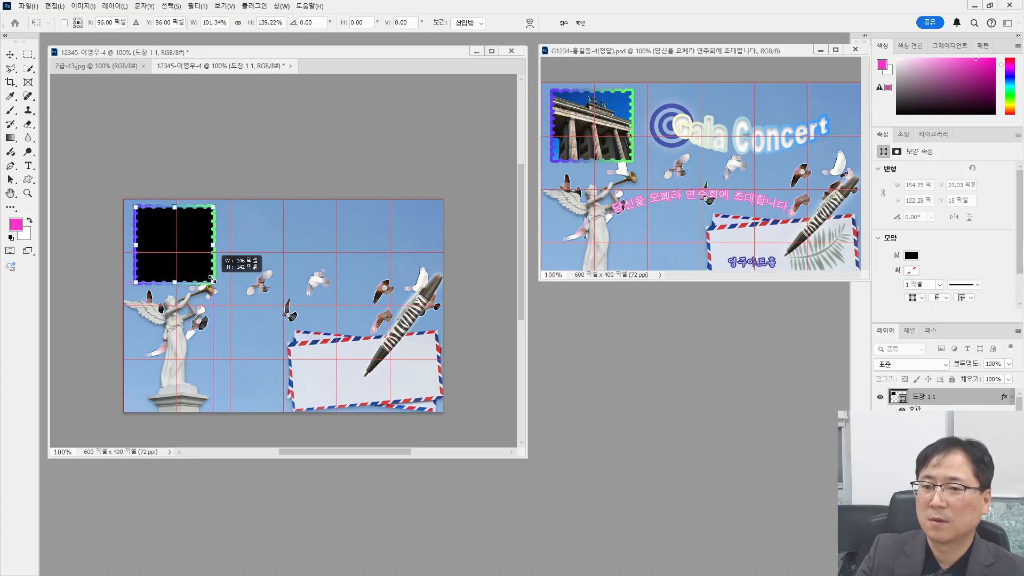
{"action": "left_click_drag", "start_coordinate": [212, 278], "coordinate": [212, 273]}
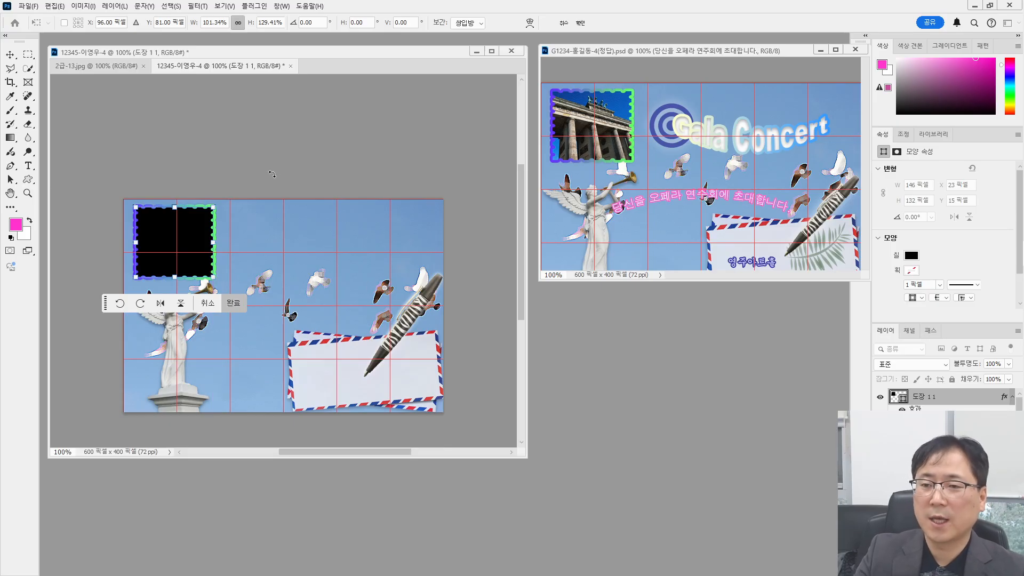
{"action": "left_click", "coordinate": [11, 56]}
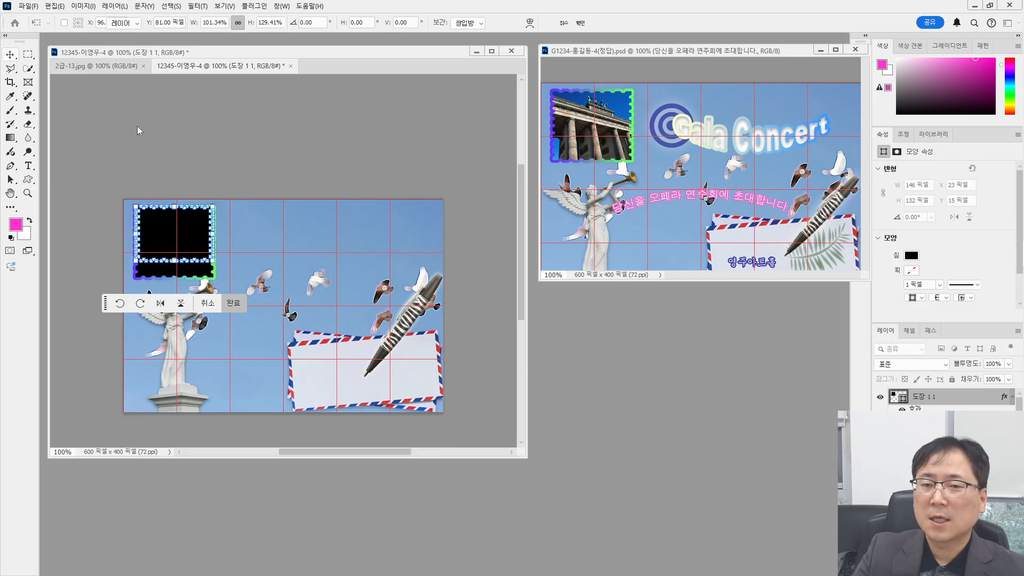
{"action": "left_click", "coordinate": [206, 158]}
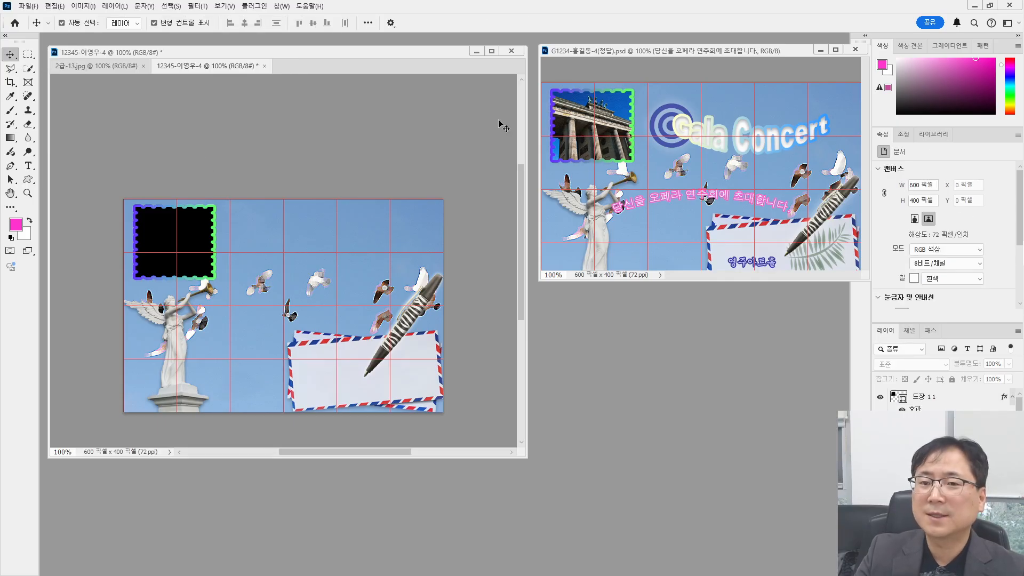
Copy the whole 2급-13.jpg gate photo and paste it into the 600 × 400 px composition document.
{"action": "left_click", "coordinate": [97, 66]}
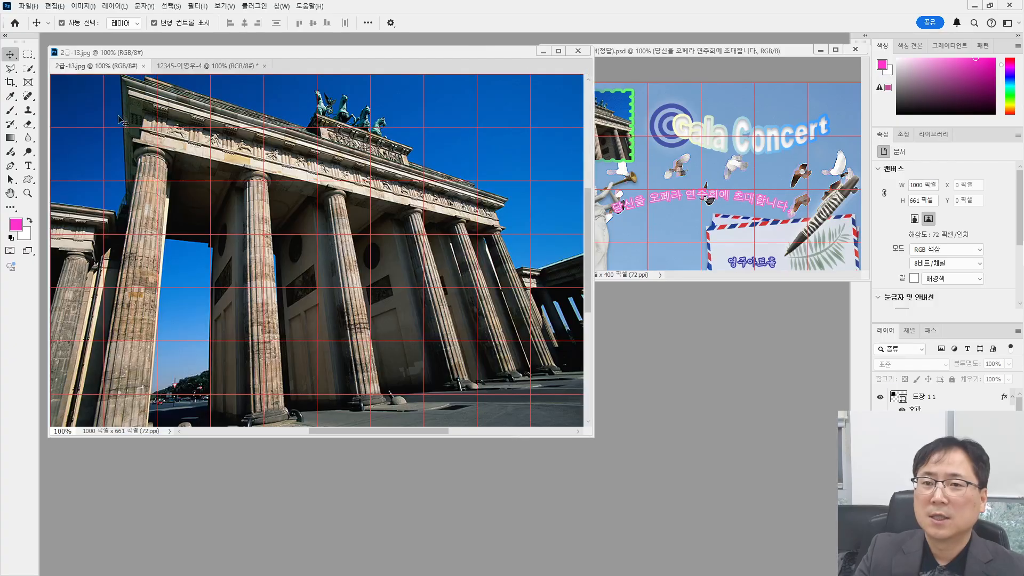
{"action": "key", "text": "ctrl"}
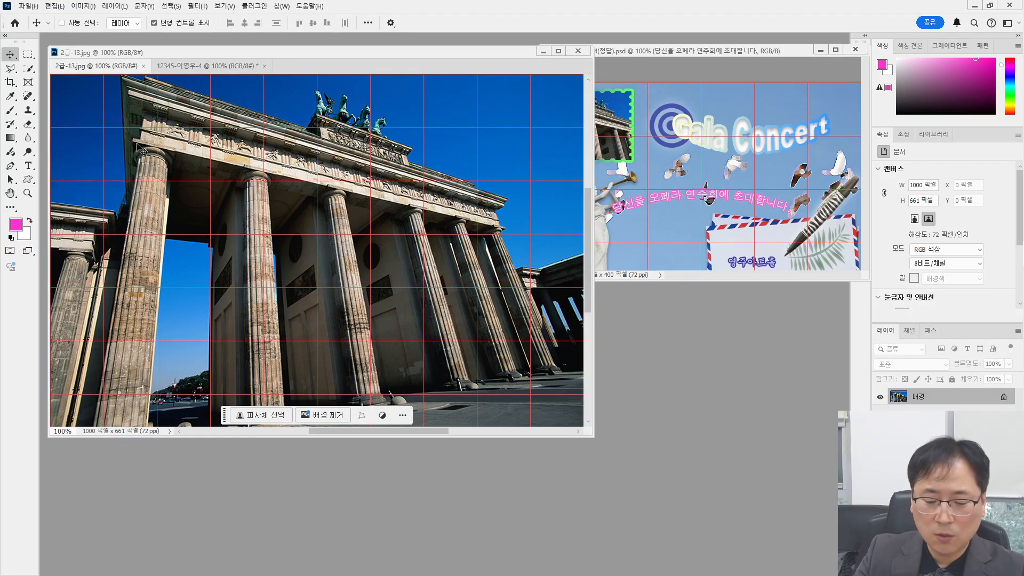
{"action": "key", "text": "ctrl+a"}
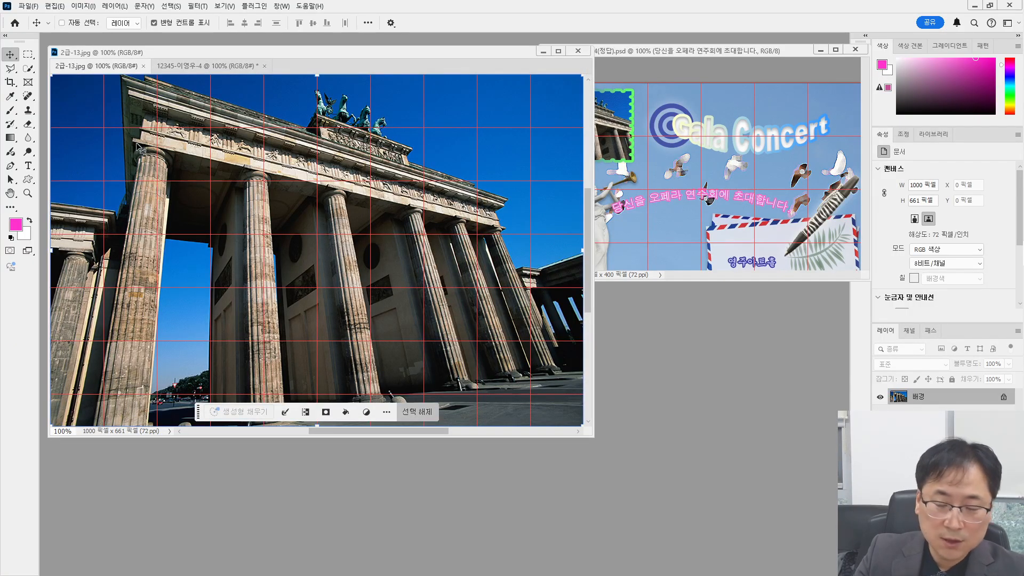
{"action": "left_click", "coordinate": [204, 68]}
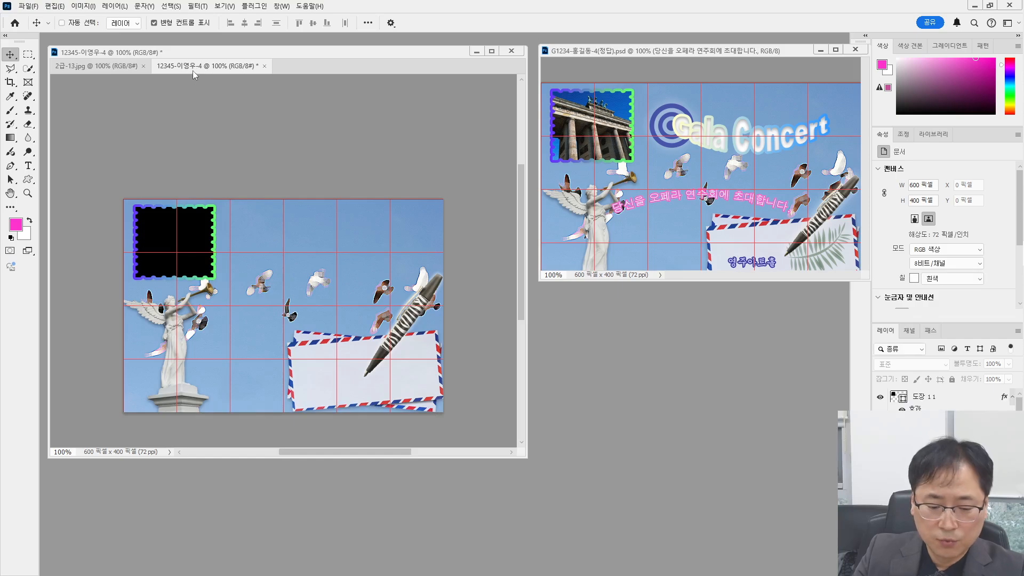
{"action": "key", "text": "ctrl+v"}
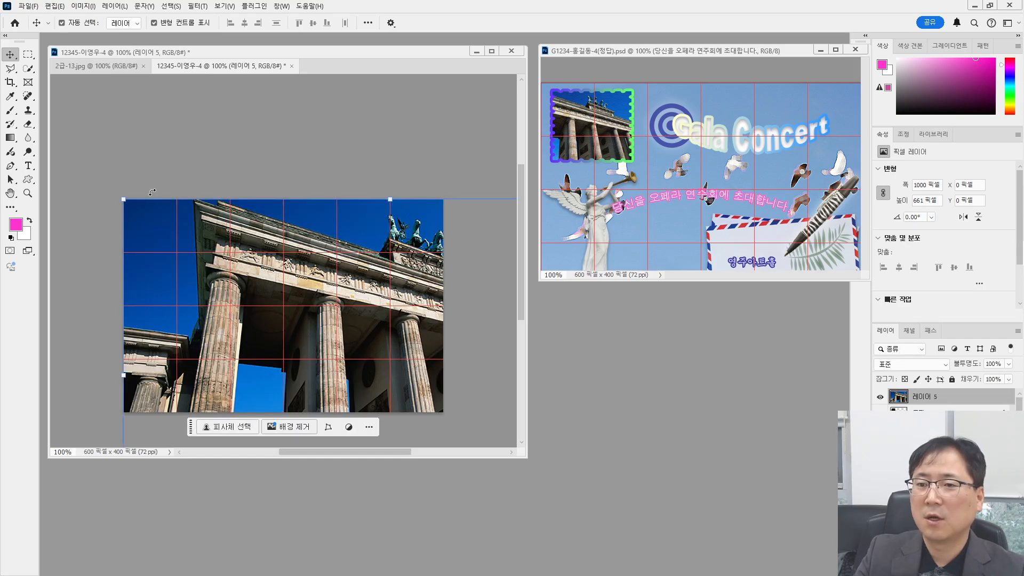
Scale the pasted gate photo down to about 32% (320 × 212 px), place it mid-canvas and commit the transform.
{"action": "left_click_drag", "start_coordinate": [123, 199], "coordinate": [307, 308]}
{"action": "left_click_drag", "start_coordinate": [393, 371], "coordinate": [287, 289]}
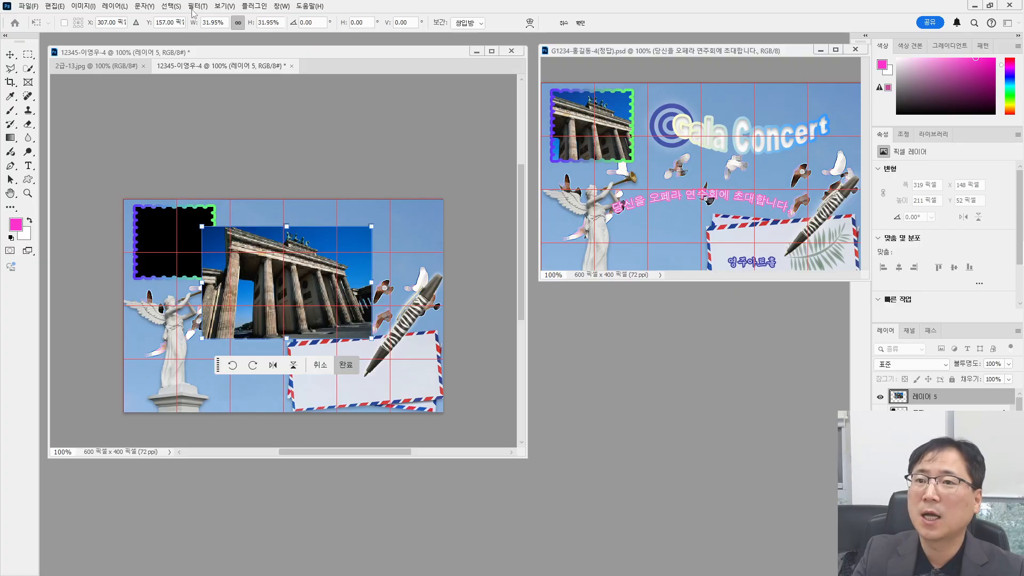
{"action": "left_click", "coordinate": [197, 6]}
{"action": "left_click", "coordinate": [198, 7]}
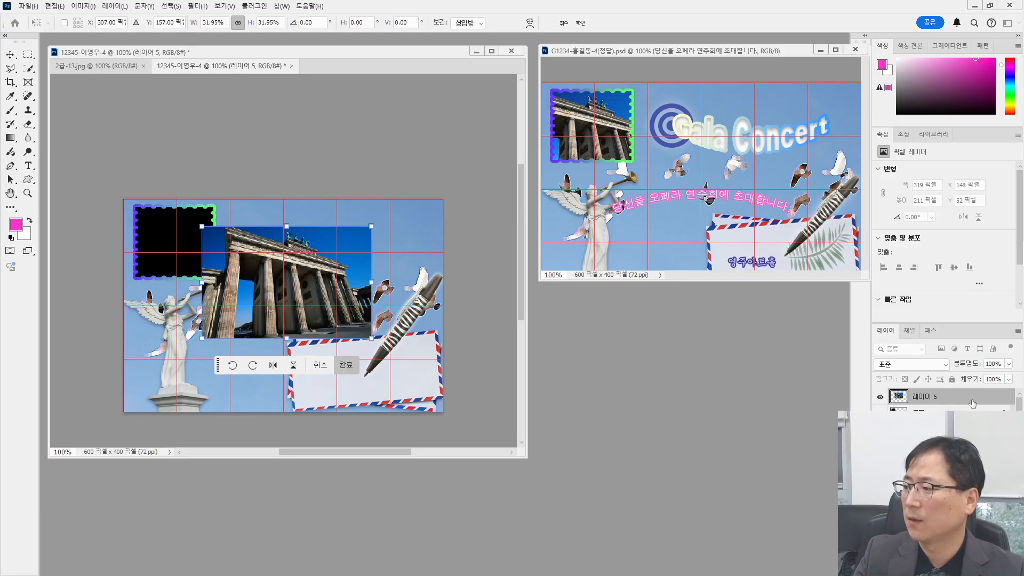
{"action": "key", "text": "Return"}
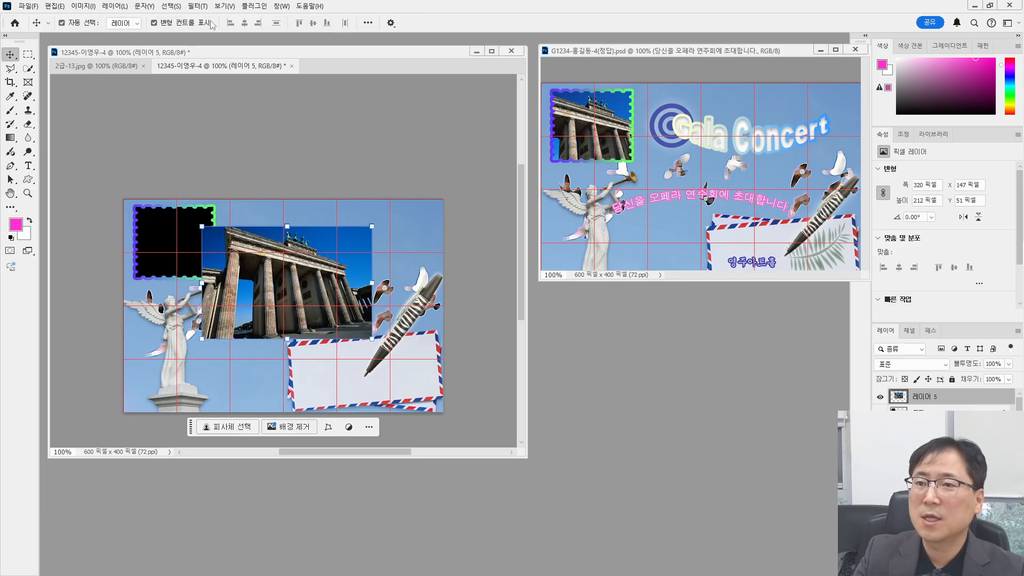
Apply the Texturizer (텍스처화) filter to the gate photo with Canvas texture, 100% scaling and relief 4.
{"action": "left_click", "coordinate": [196, 7]}
{"action": "left_click", "coordinate": [205, 64]}
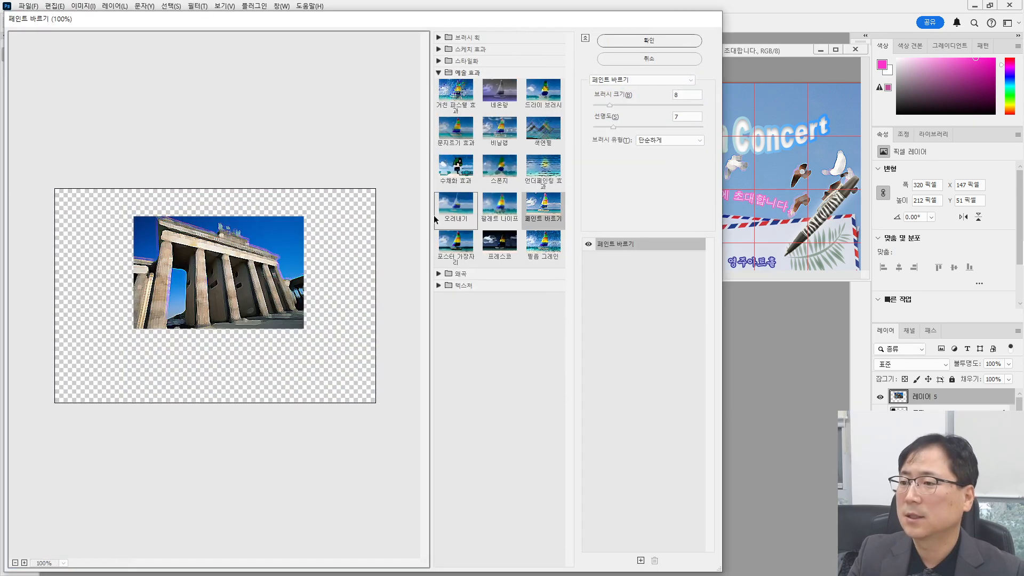
{"action": "left_click", "coordinate": [438, 286]}
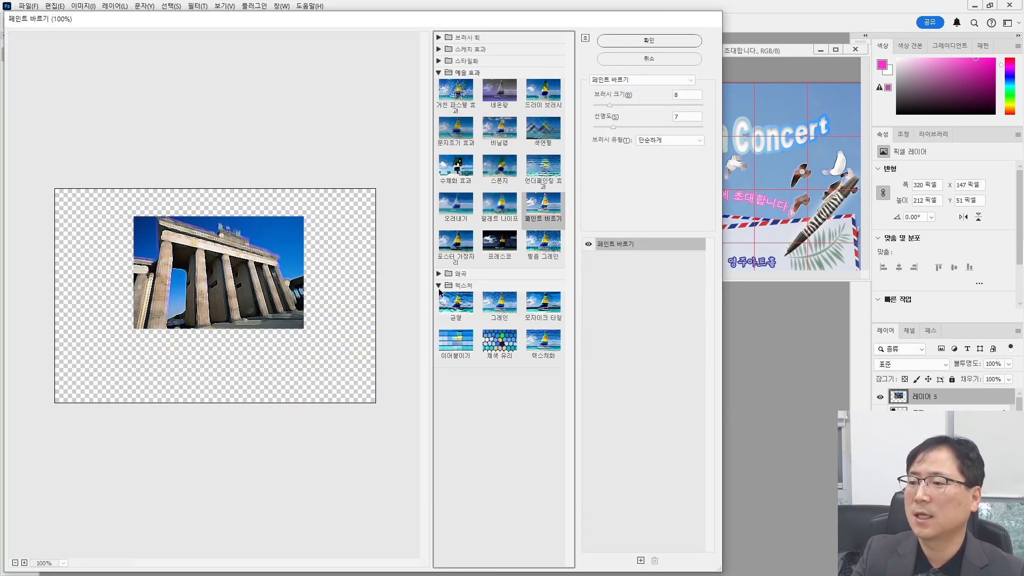
{"action": "left_click", "coordinate": [544, 344]}
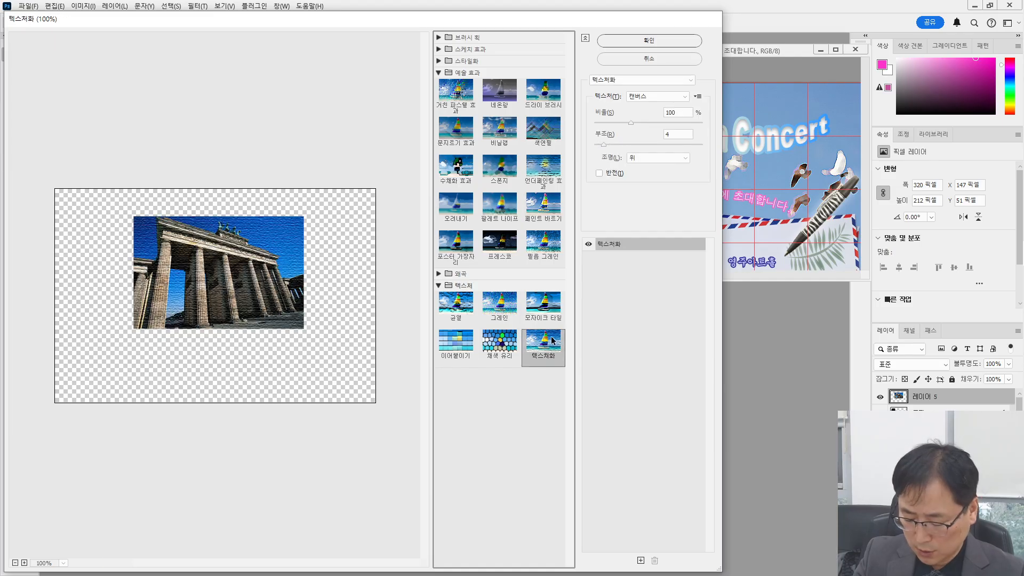
{"action": "left_click", "coordinate": [655, 41]}
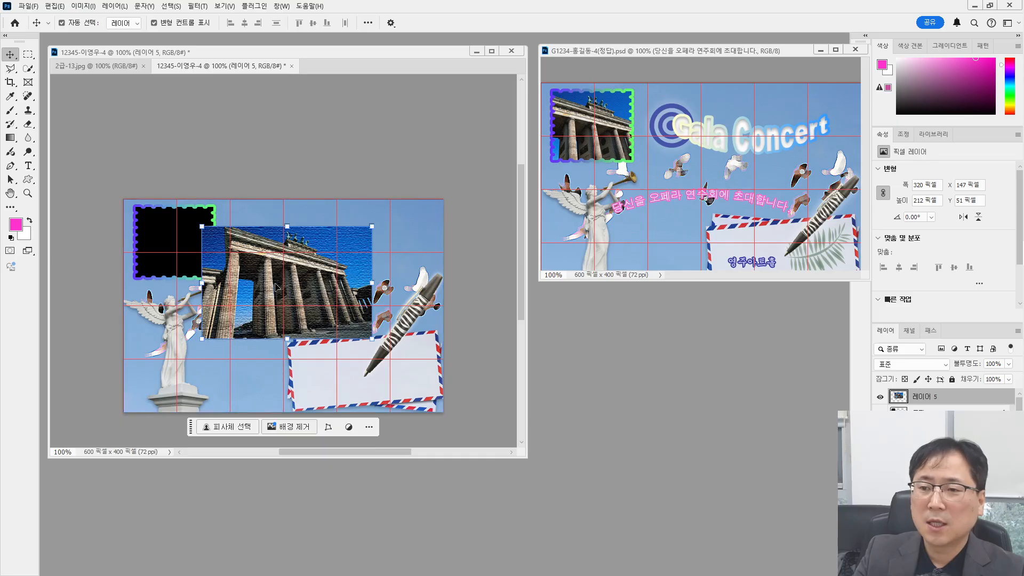
Move the textured gate photo over the stamp shape, to about X 9, Y 6 px.
{"action": "left_click_drag", "start_coordinate": [275, 287], "coordinate": [197, 267]}
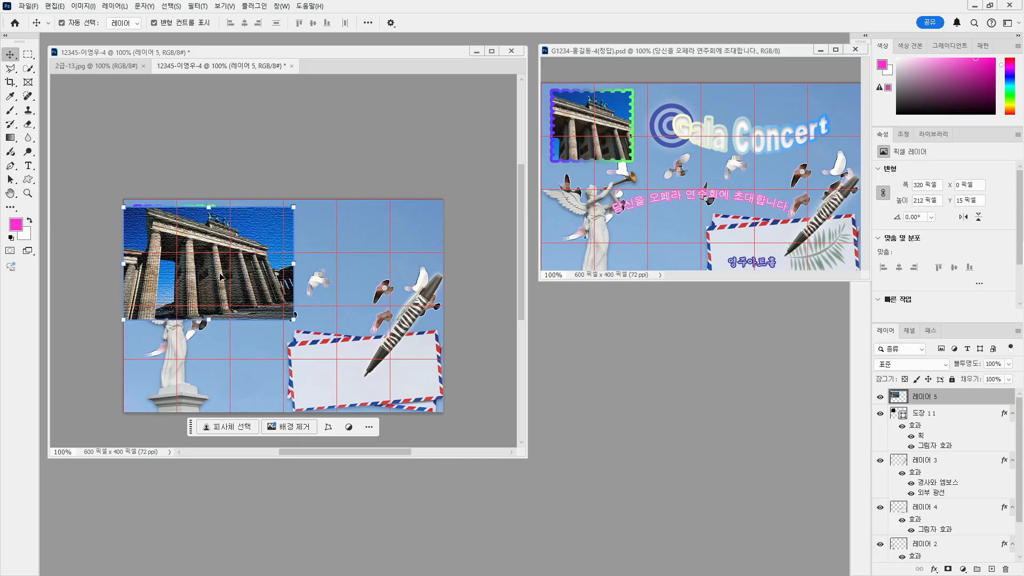
{"action": "mouse_move", "coordinate": [221, 276]}
{"action": "left_mouse_down"}
{"action": "mouse_move", "coordinate": [240, 277]}
{"action": "mouse_move", "coordinate": [224, 277]}
{"action": "left_mouse_up"}
{"action": "key", "text": "Up"}
{"action": "key", "text": "Up"}
{"action": "key", "text": "Up"}
{"action": "key", "text": "Up"}
{"action": "key", "text": "Up"}
{"action": "key", "text": "Up"}
{"action": "key", "text": "Up"}
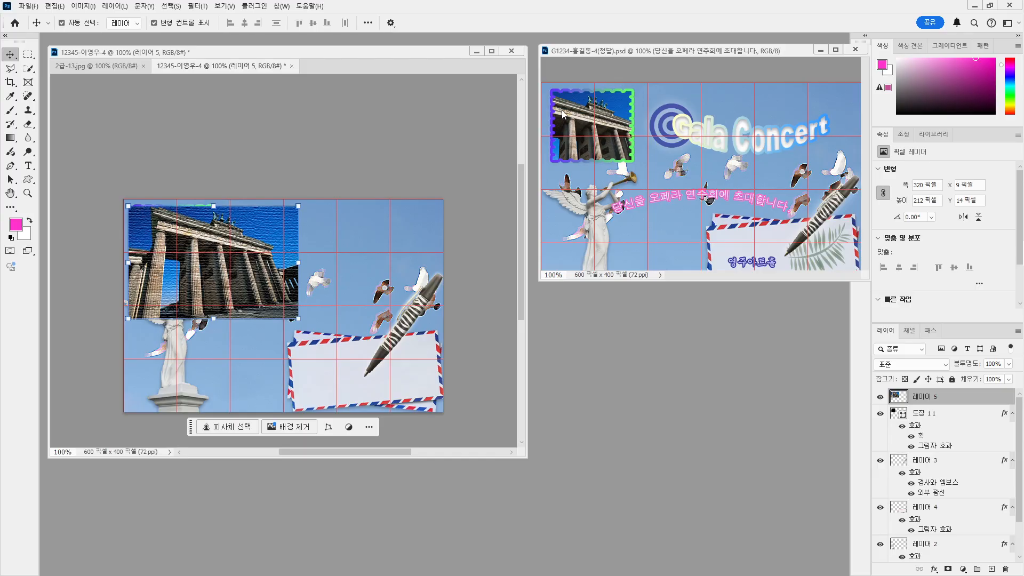
{"action": "key", "text": "Up"}
{"action": "key", "text": "Up"}
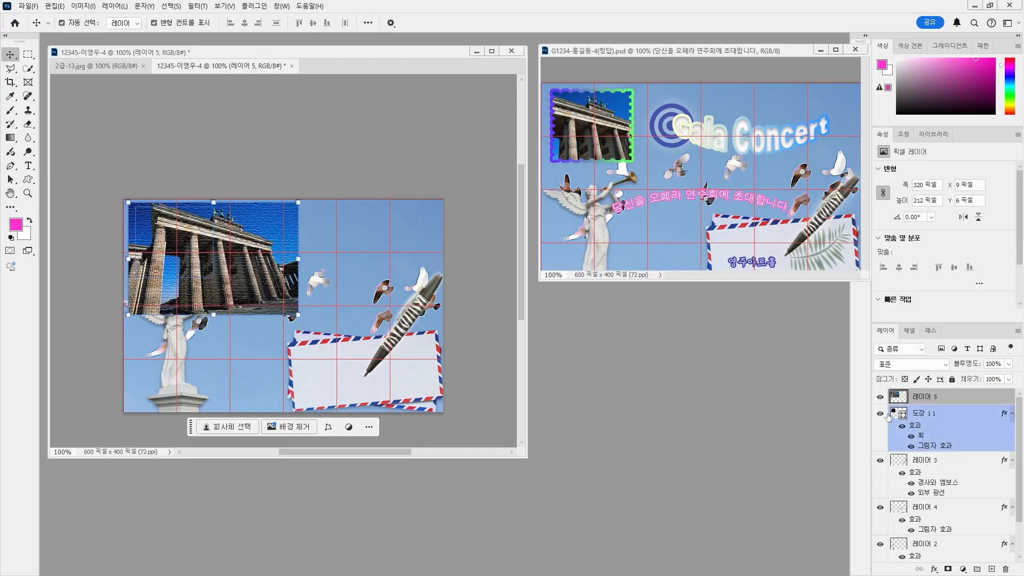
Create a clipping mask so the gate photo layer is clipped to the stamp shape below it.
{"action": "left_click", "coordinate": [931, 399]}
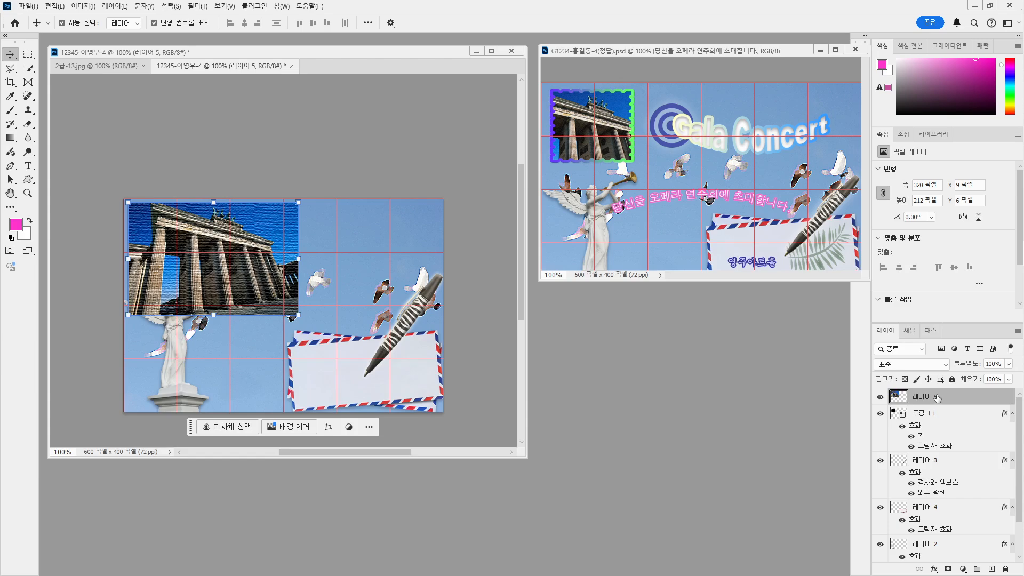
{"action": "right_click", "coordinate": [943, 395]}
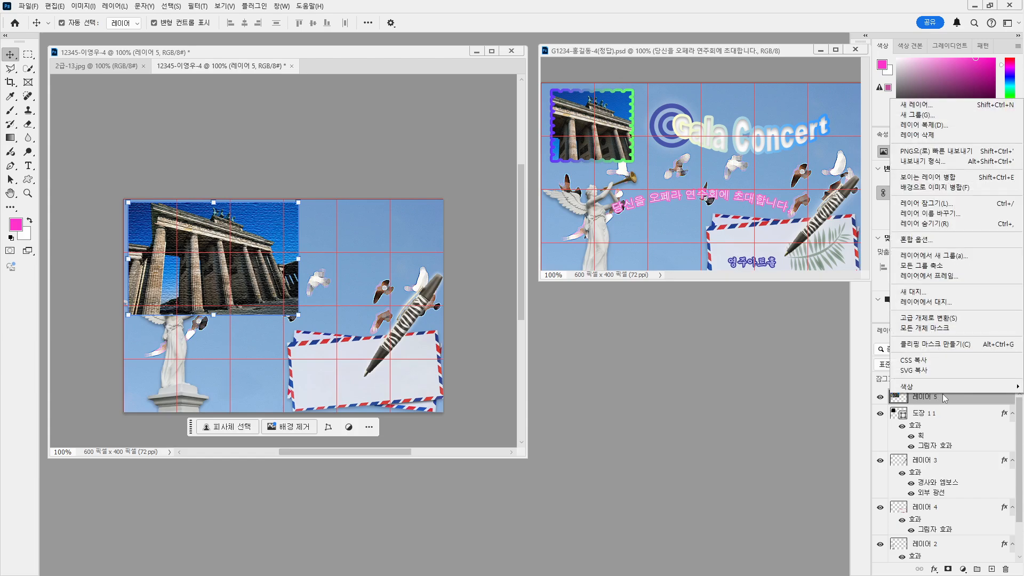
{"action": "left_click", "coordinate": [935, 344]}
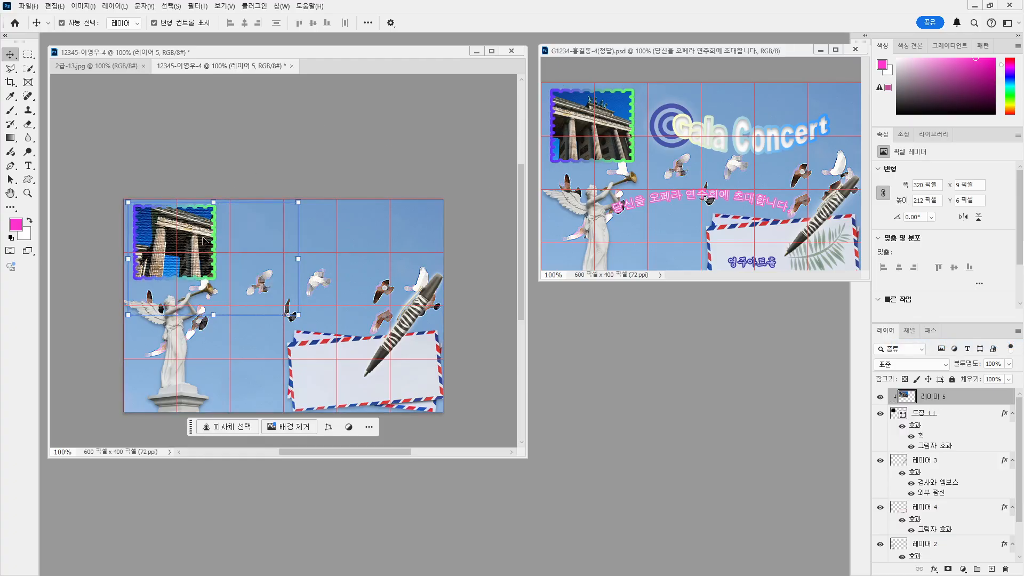
Shift the clipped gate photo within the stamp shape and scale it down to about 78% (250 × 166 px).
{"action": "left_click_drag", "start_coordinate": [203, 241], "coordinate": [179, 245]}
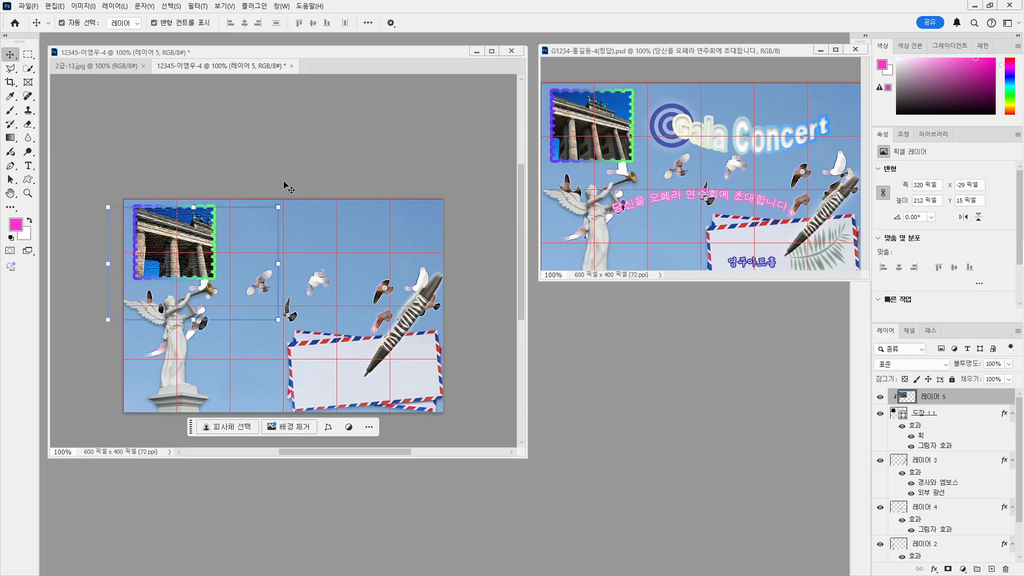
{"action": "left_click_drag", "start_coordinate": [276, 323], "coordinate": [238, 301]}
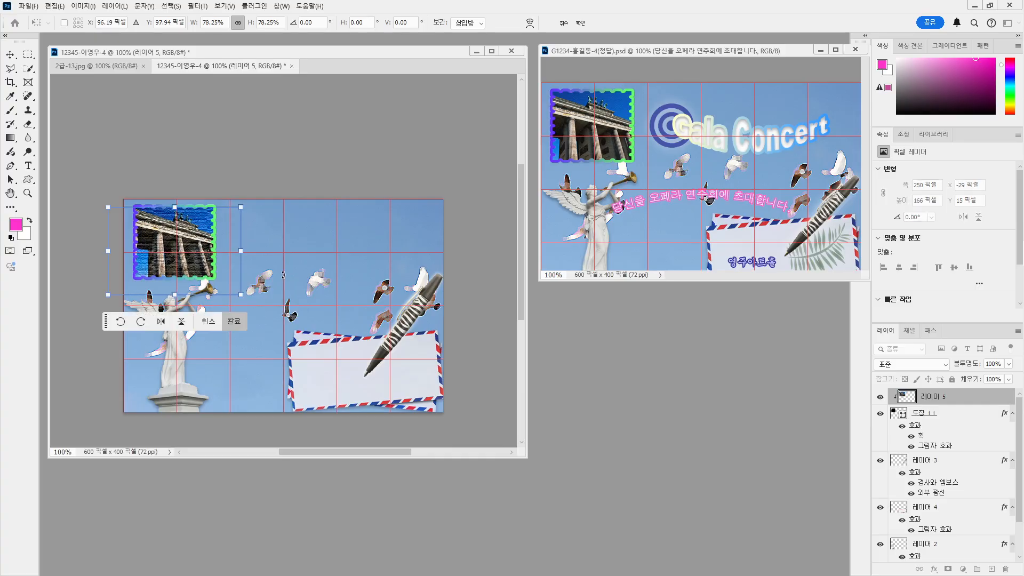
Nudge the scaled gate photo to X -42, Y 13 px inside the stamp, commit the transform and deselect the layer.
{"action": "key", "text": "Left"}
{"action": "key", "text": "Left"}
{"action": "key", "text": "Left"}
{"action": "key", "text": "Left"}
{"action": "key", "text": "Left"}
{"action": "key", "text": "Left"}
{"action": "key", "text": "Left"}
{"action": "key", "text": "Left"}
{"action": "key", "text": "Left"}
{"action": "key", "text": "Left"}
{"action": "key", "text": "Left"}
{"action": "key", "text": "Left"}
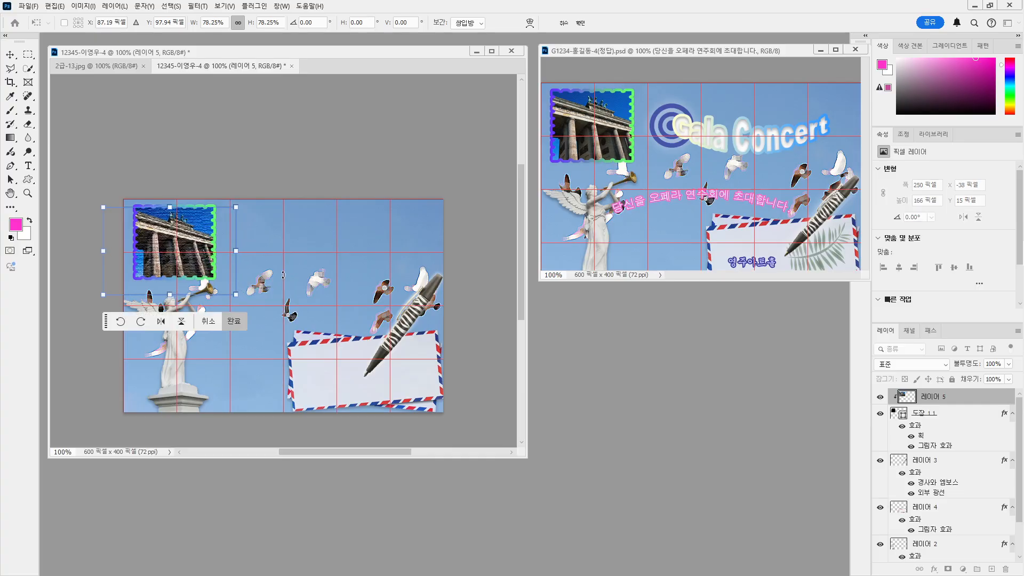
{"action": "key", "text": "Left"}
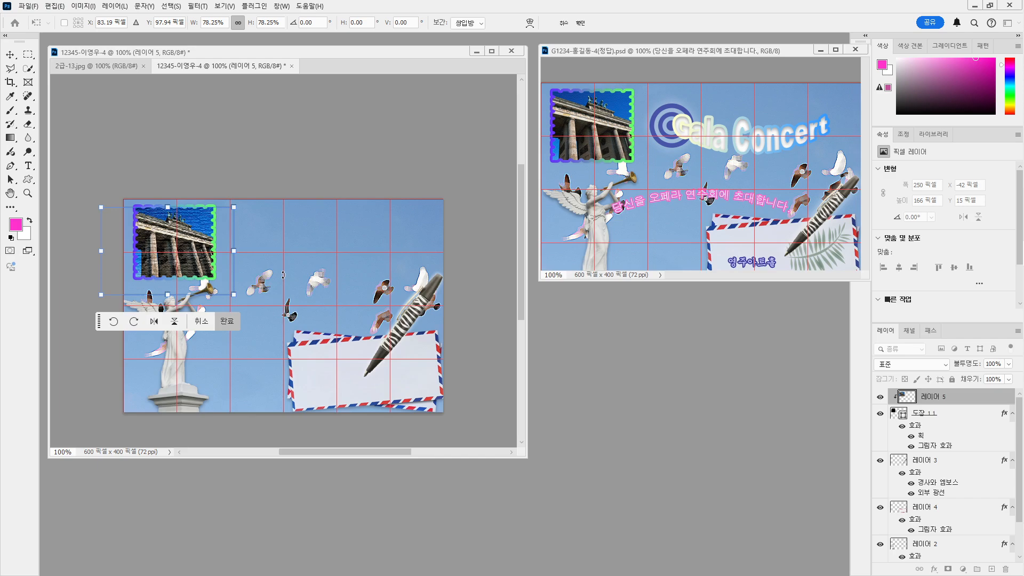
{"action": "key", "text": "Up"}
{"action": "key", "text": "Up"}
{"action": "key", "text": "Up"}
{"action": "key", "text": "Up"}
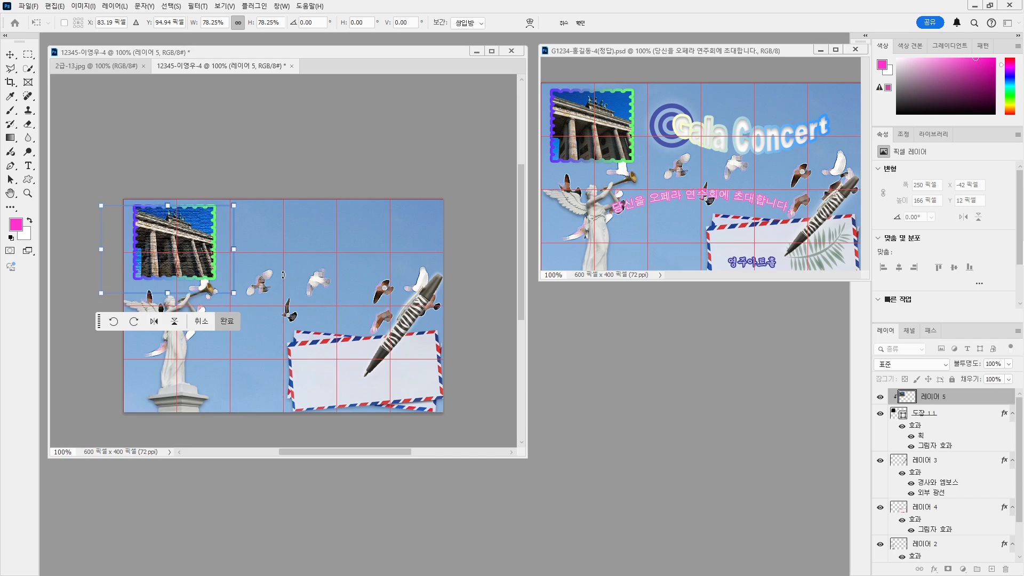
{"action": "key", "text": "Down"}
{"action": "key", "text": "Down"}
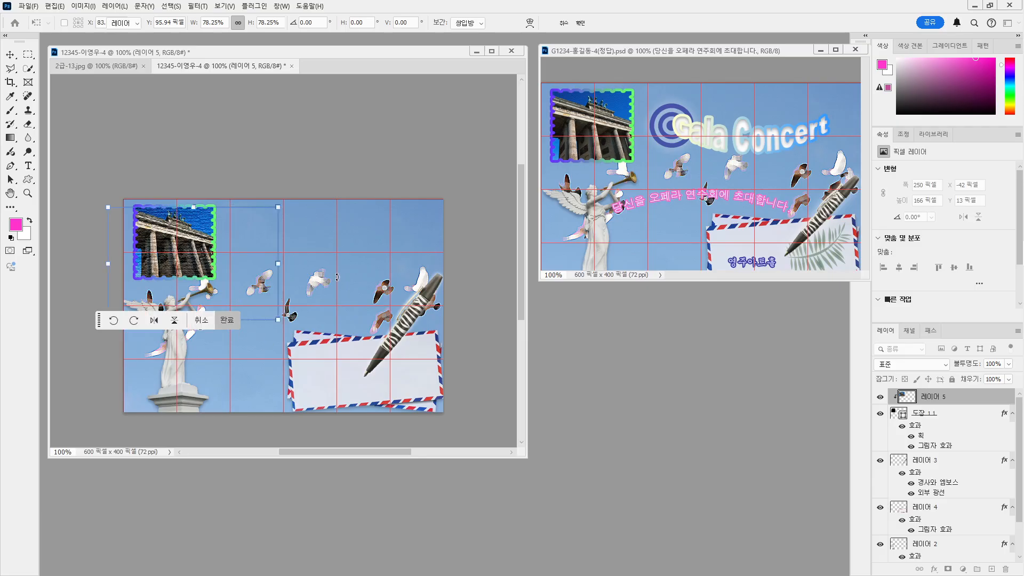
{"action": "key", "text": "Return"}
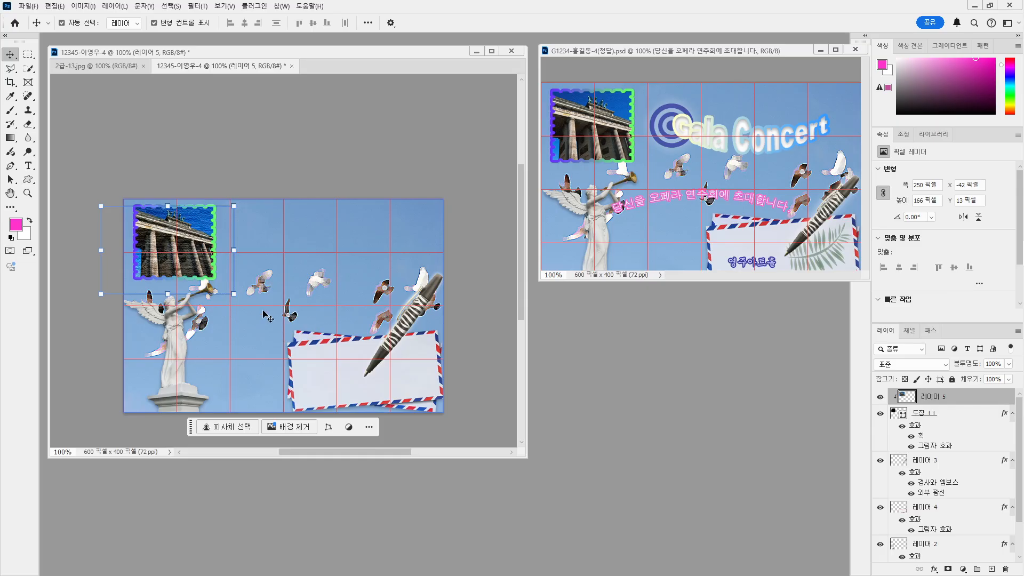
{"action": "left_click", "coordinate": [255, 184]}
{"action": "left_click", "coordinate": [255, 183]}
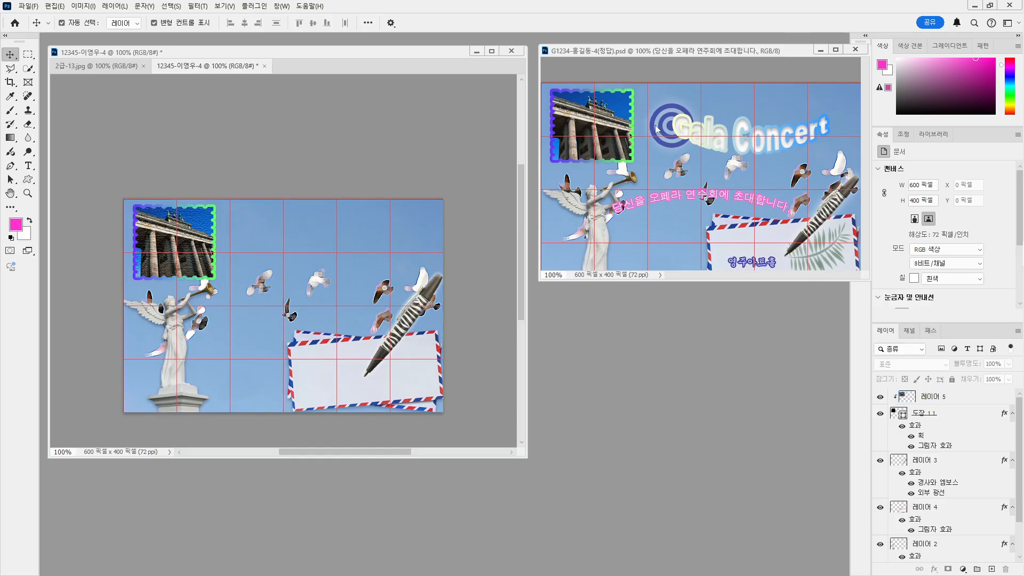
Draw a bullseye custom shape from the legacy Symbols (기호) group, about 87 × 87 px, in the sky above the birds.
{"action": "left_click", "coordinate": [28, 181]}
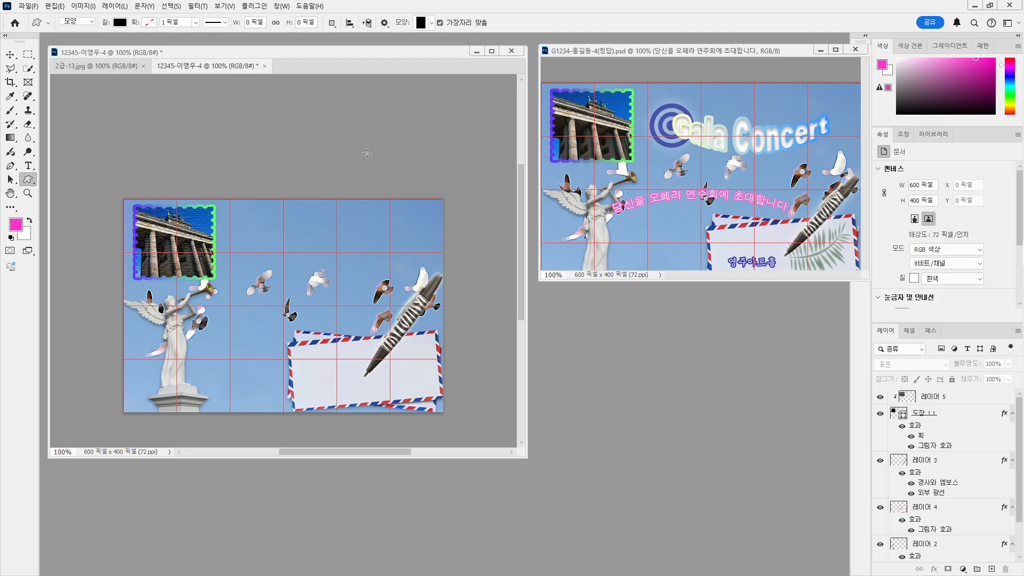
{"action": "left_click", "coordinate": [431, 23]}
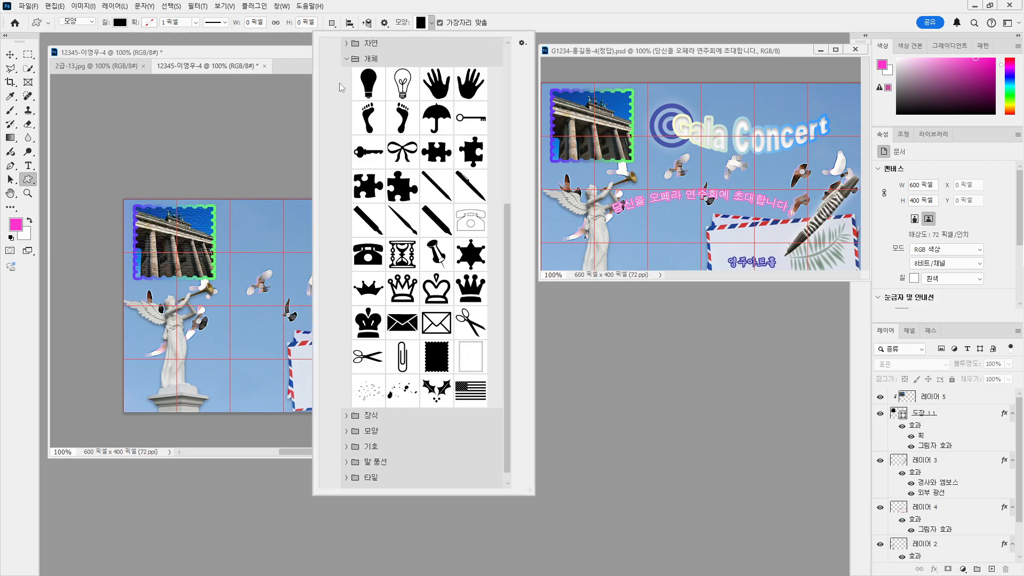
{"action": "left_click", "coordinate": [347, 59]}
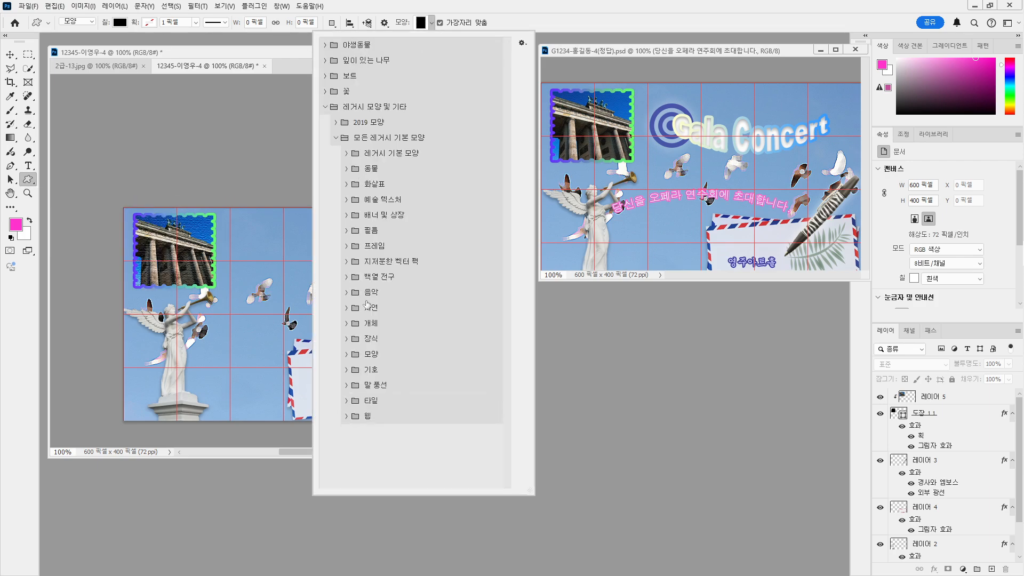
{"action": "left_click", "coordinate": [347, 323]}
{"action": "scroll", "coordinate": [426, 328], "scroll_direction": "down", "scroll_amount": 5}
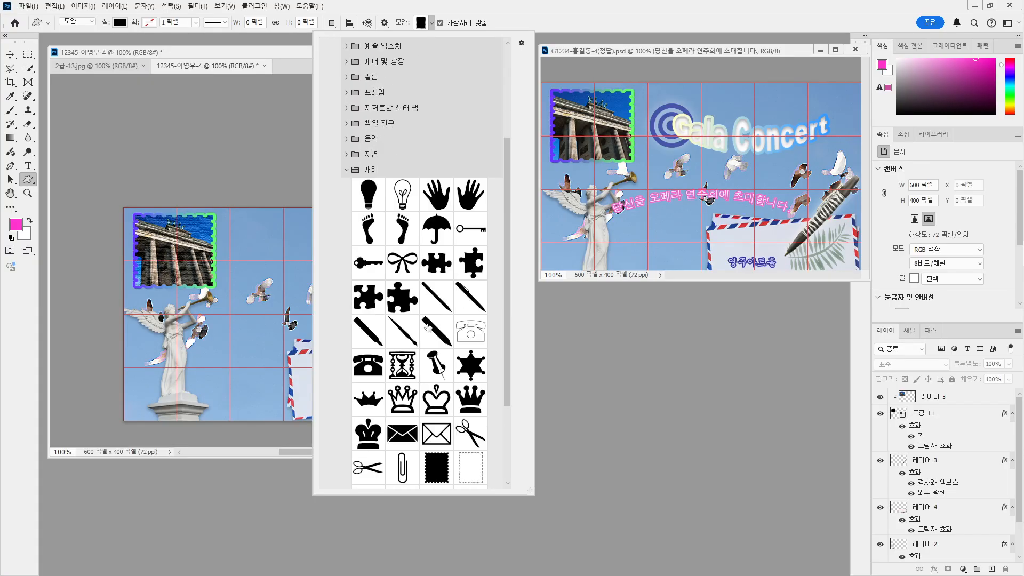
{"action": "scroll", "coordinate": [441, 318], "scroll_direction": "up", "scroll_amount": 3}
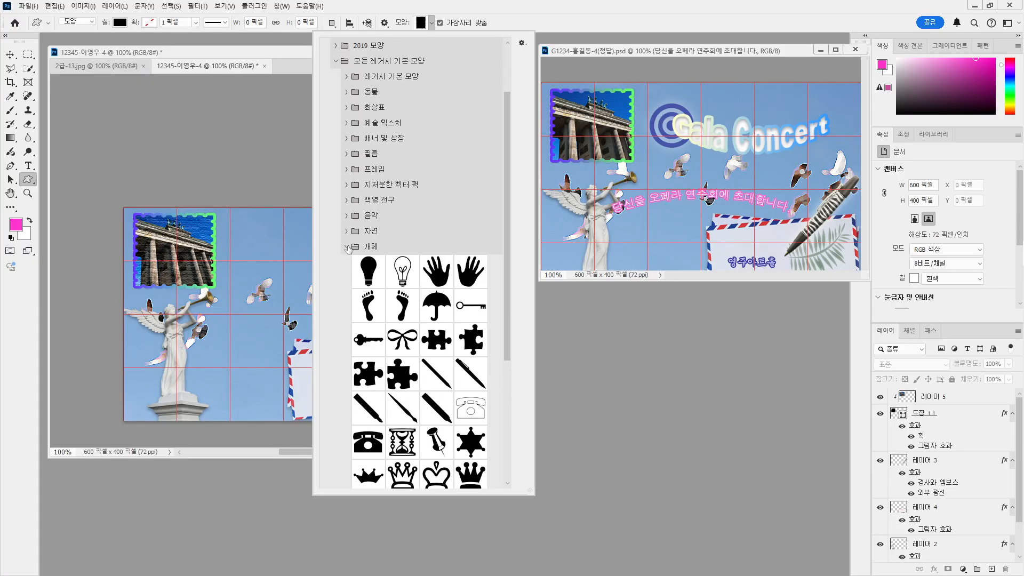
{"action": "left_click", "coordinate": [344, 249]}
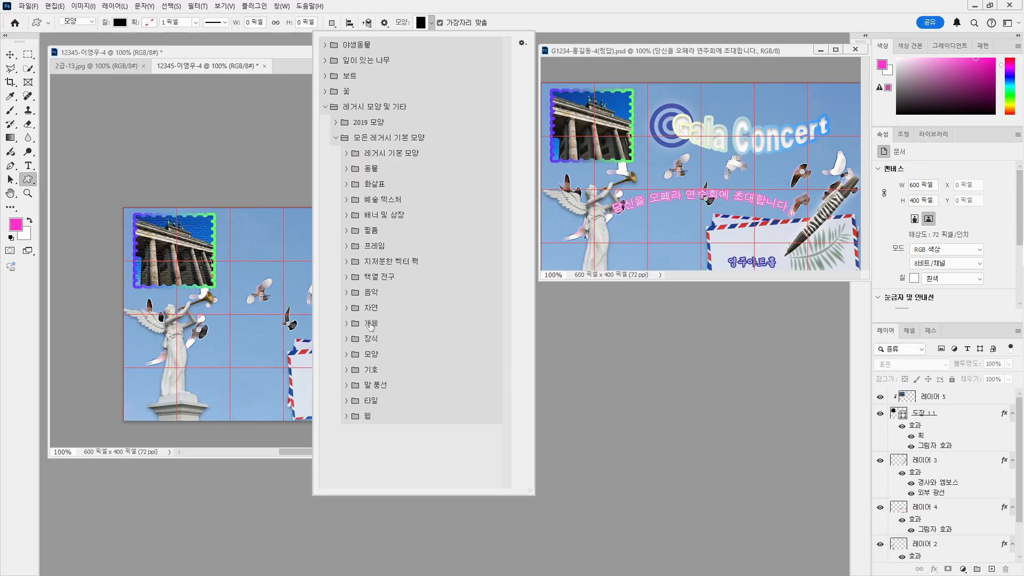
{"action": "left_click", "coordinate": [345, 369]}
{"action": "scroll", "coordinate": [424, 322], "scroll_direction": "down", "scroll_amount": 4}
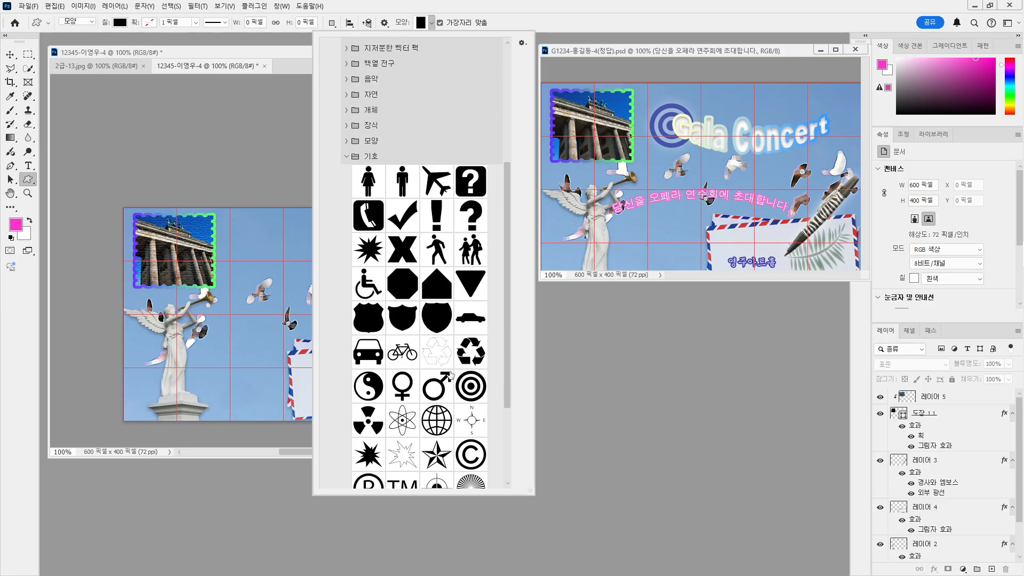
{"action": "double_click", "coordinate": [470, 386]}
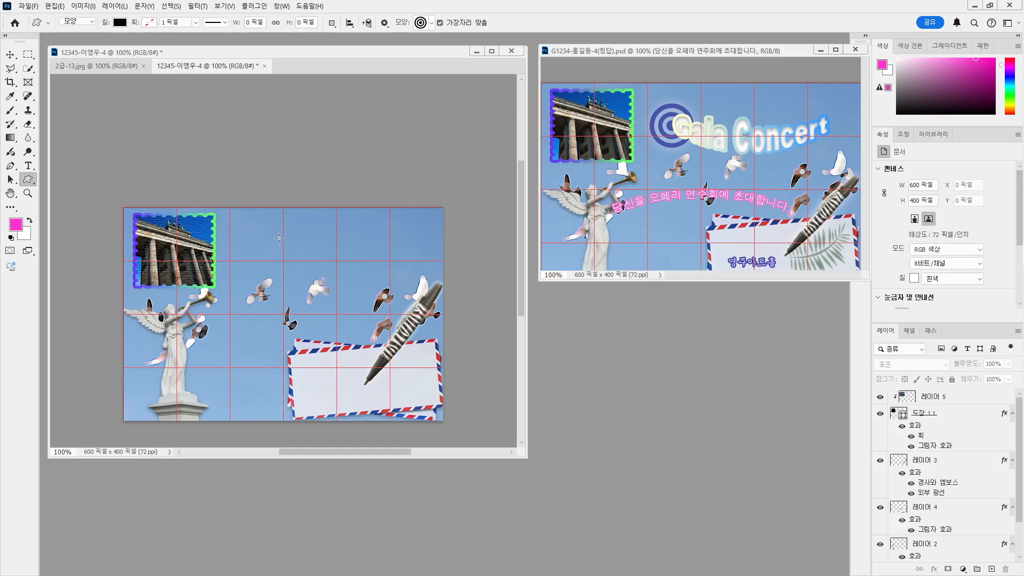
{"action": "left_click_drag", "start_coordinate": [268, 233], "coordinate": [316, 278]}
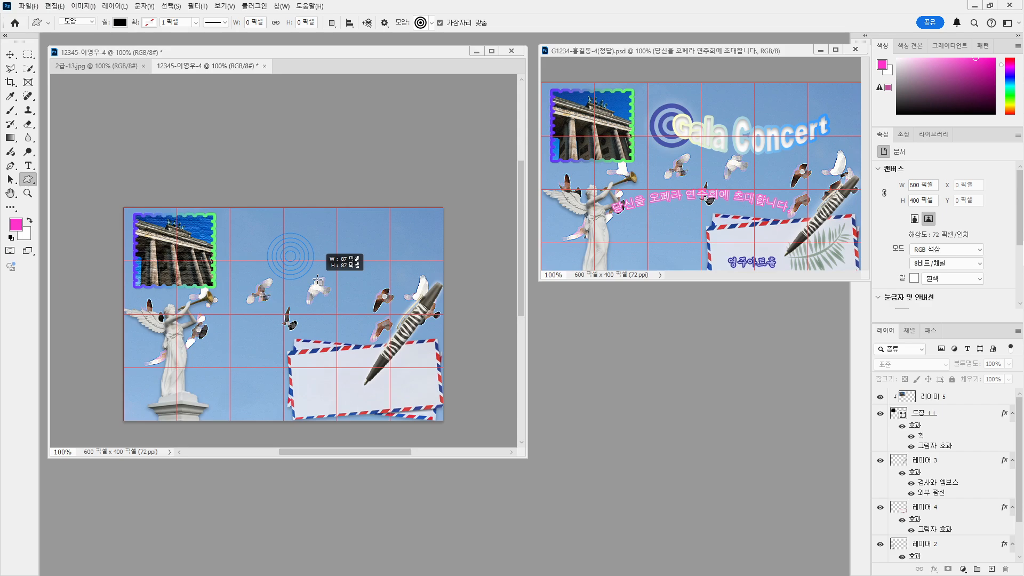
{"action": "left_click_drag", "start_coordinate": [318, 279], "coordinate": [317, 278]}
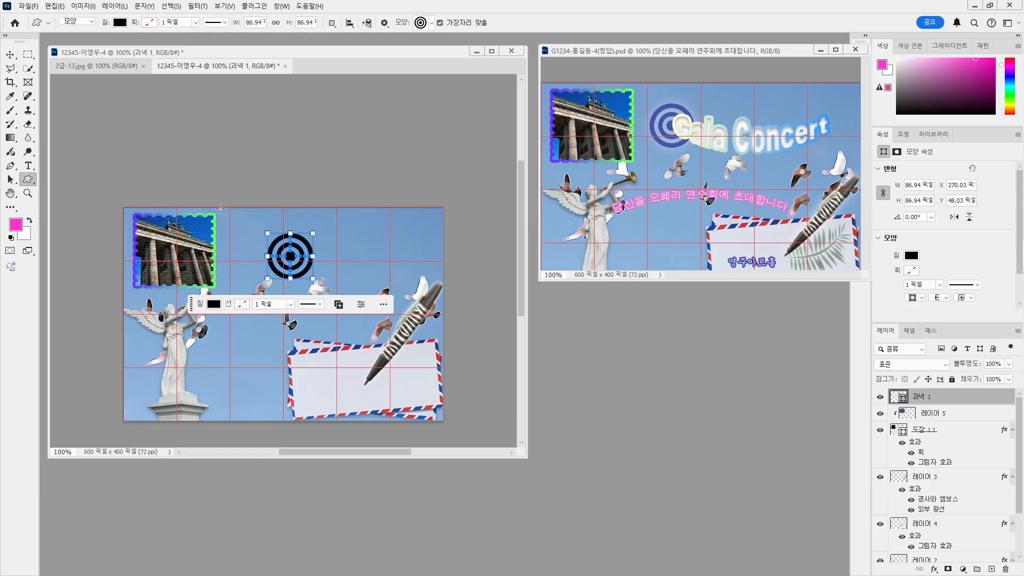
Set the bullseye shape's fill color to #333399.
{"action": "left_click", "coordinate": [121, 23]}
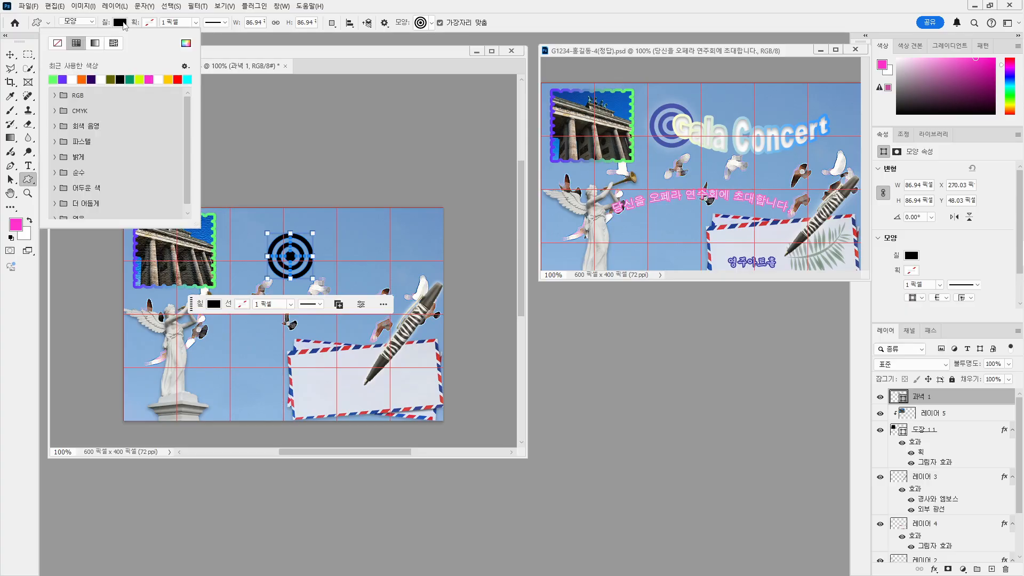
{"action": "left_click", "coordinate": [186, 43]}
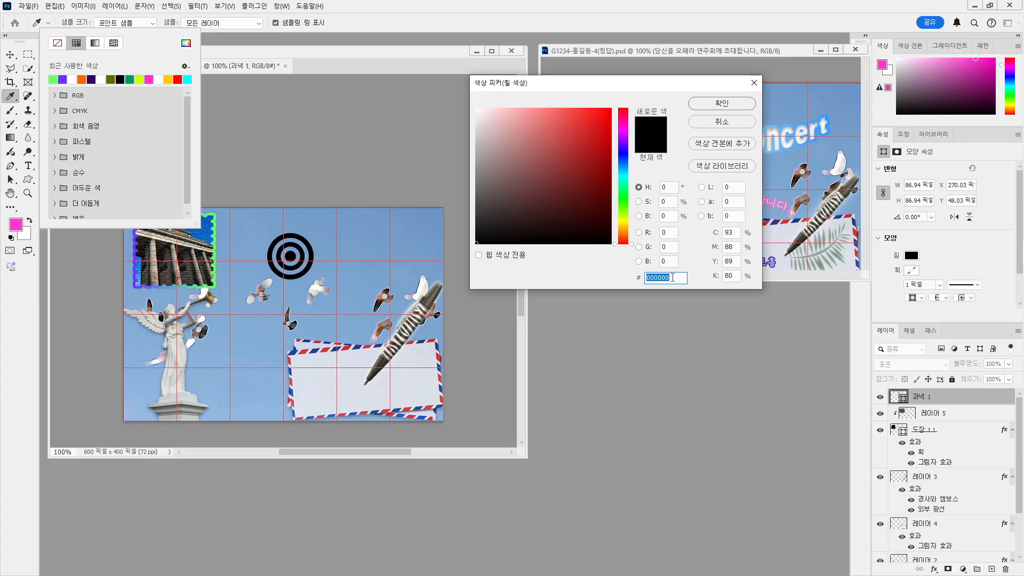
{"action": "type", "text": "3333"}
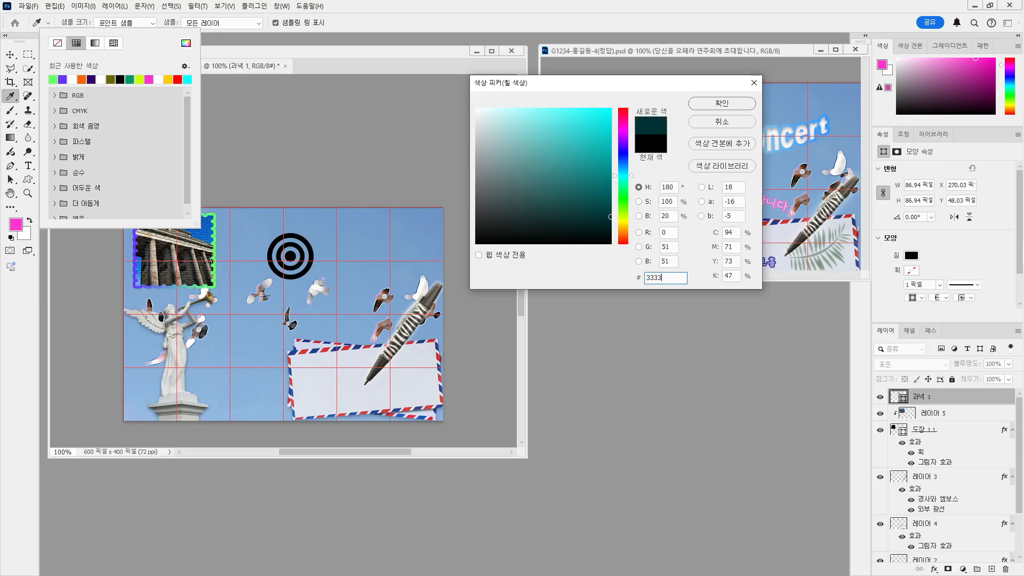
{"action": "type", "text": "99"}
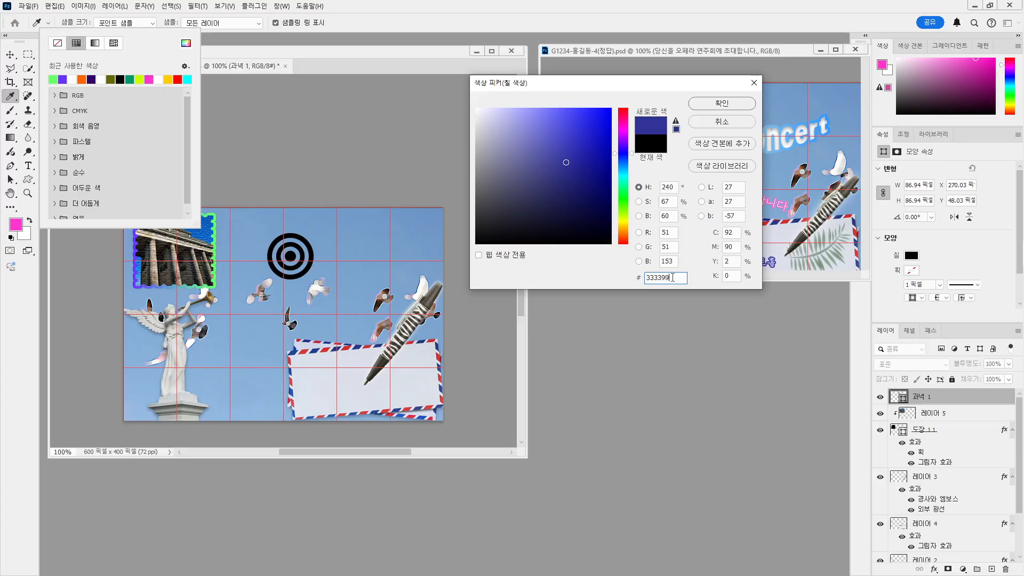
{"action": "left_click", "coordinate": [722, 104]}
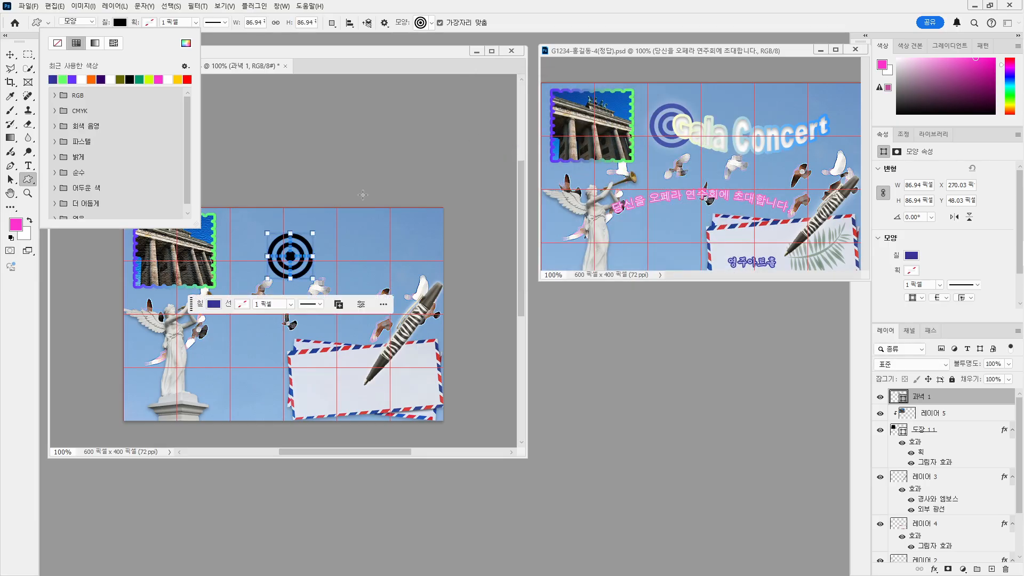
{"action": "left_click", "coordinate": [162, 83]}
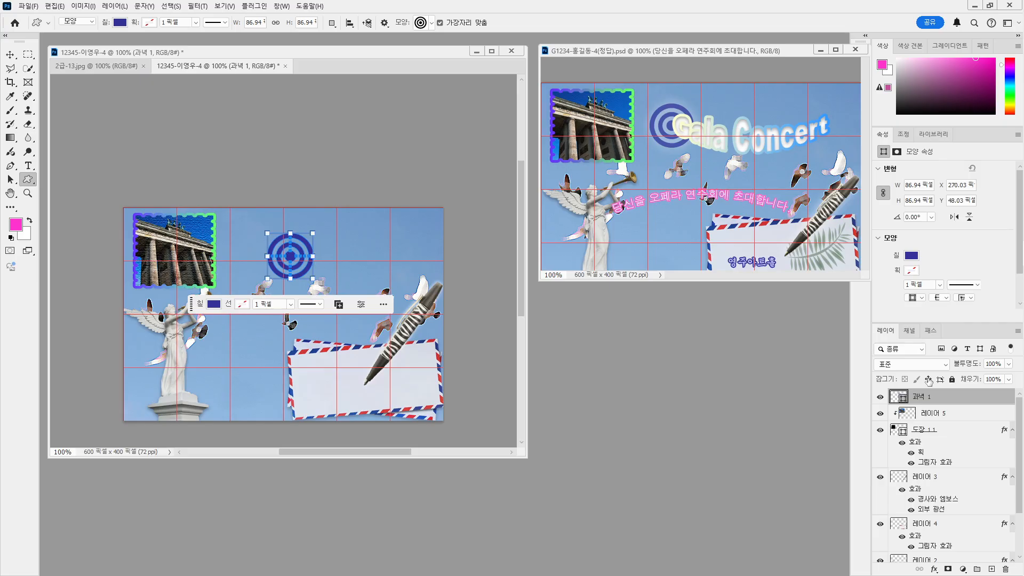
Add an Outer Glow (외부 광선) to the bullseye layer with 10% spread and 13 px size.
{"action": "double_click", "coordinate": [954, 396]}
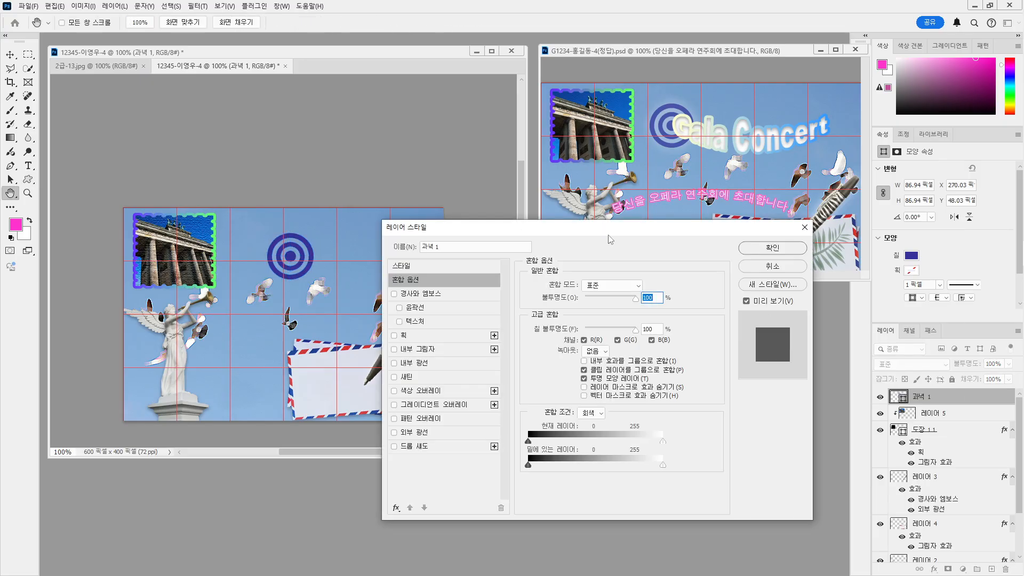
{"action": "left_click_drag", "start_coordinate": [610, 238], "coordinate": [626, 150]}
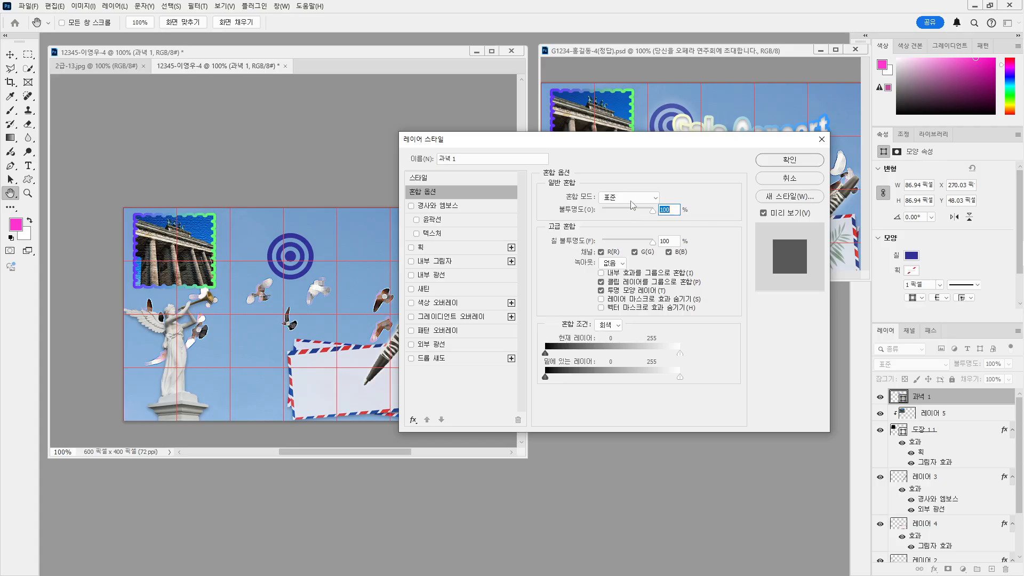
{"action": "left_click", "coordinate": [431, 343]}
{"action": "left_click_drag", "start_coordinate": [640, 145], "coordinate": [610, 236]}
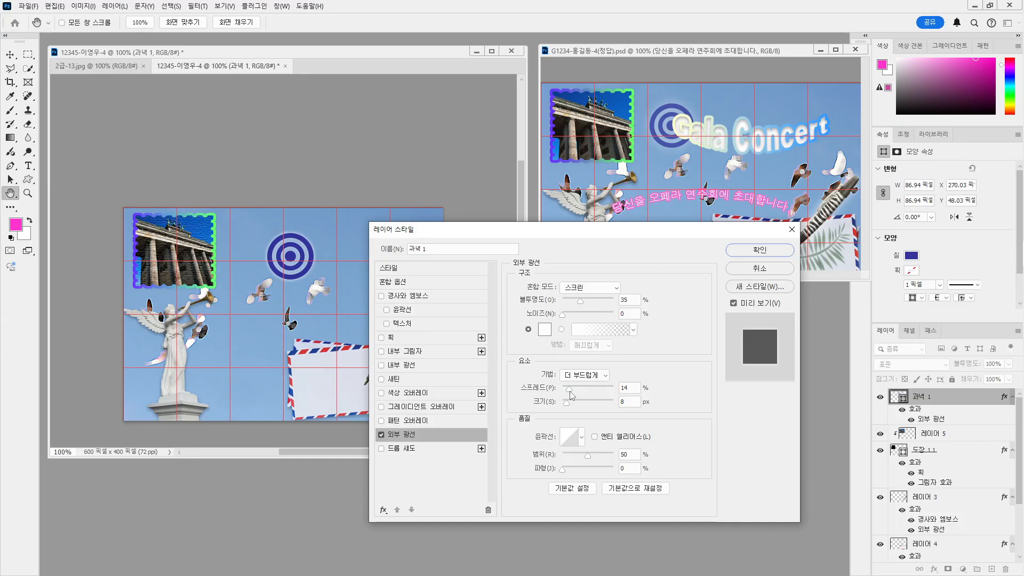
{"action": "mouse_move", "coordinate": [569, 393]}
{"action": "left_mouse_down"}
{"action": "mouse_move", "coordinate": [590, 395]}
{"action": "mouse_move", "coordinate": [569, 392]}
{"action": "mouse_move", "coordinate": [567, 404]}
{"action": "left_mouse_up"}
{"action": "left_click", "coordinate": [568, 401]}
{"action": "left_click_drag", "start_coordinate": [568, 389], "coordinate": [567, 388]}
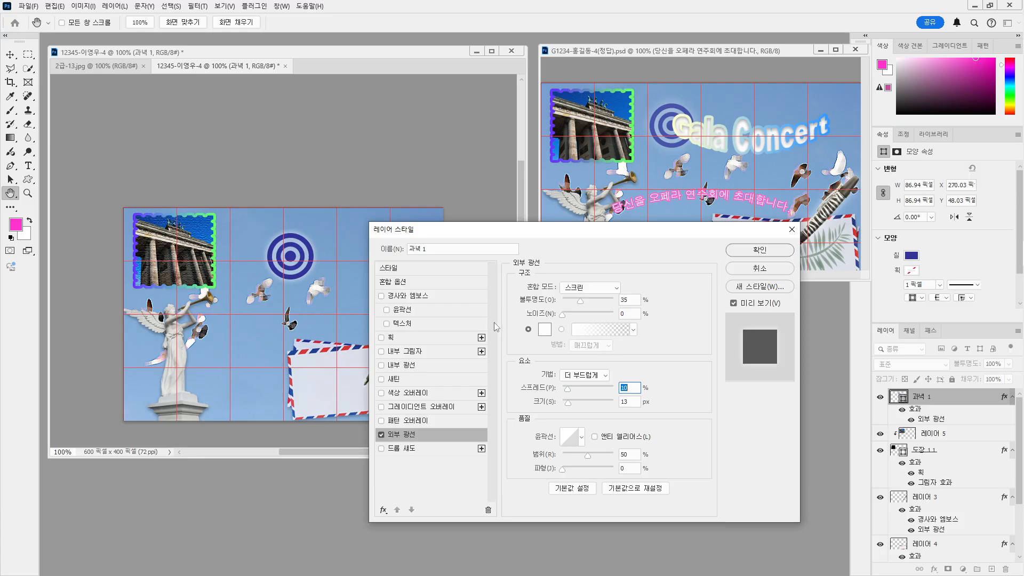
{"action": "left_click", "coordinate": [759, 250]}
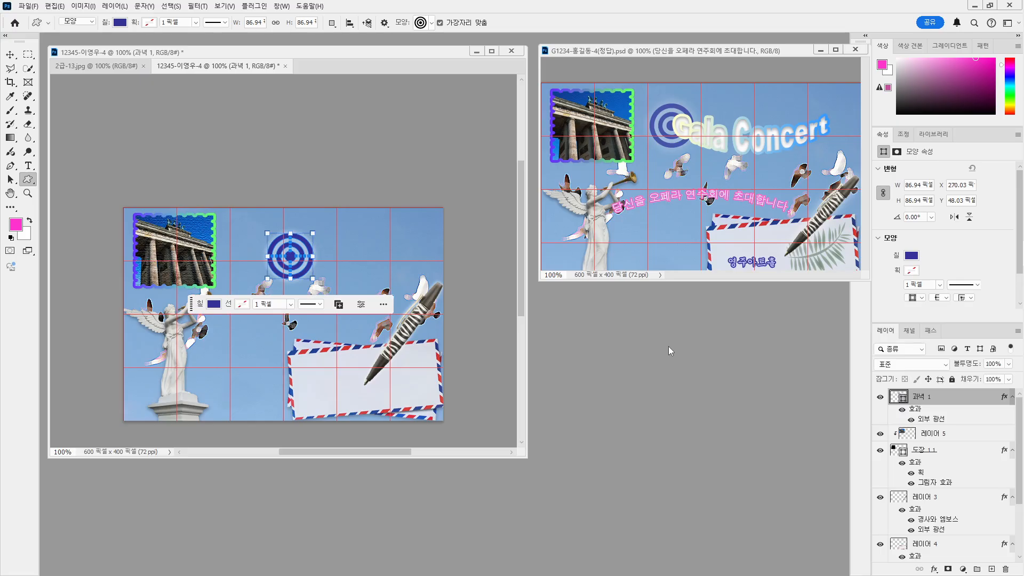
Set the bullseye layer's opacity to 70% and deselect the layer.
{"action": "left_click", "coordinate": [999, 363]}
{"action": "type", "text": "ㄱ"}
{"action": "type", "text": "0"}
{"action": "key", "text": "Return"}
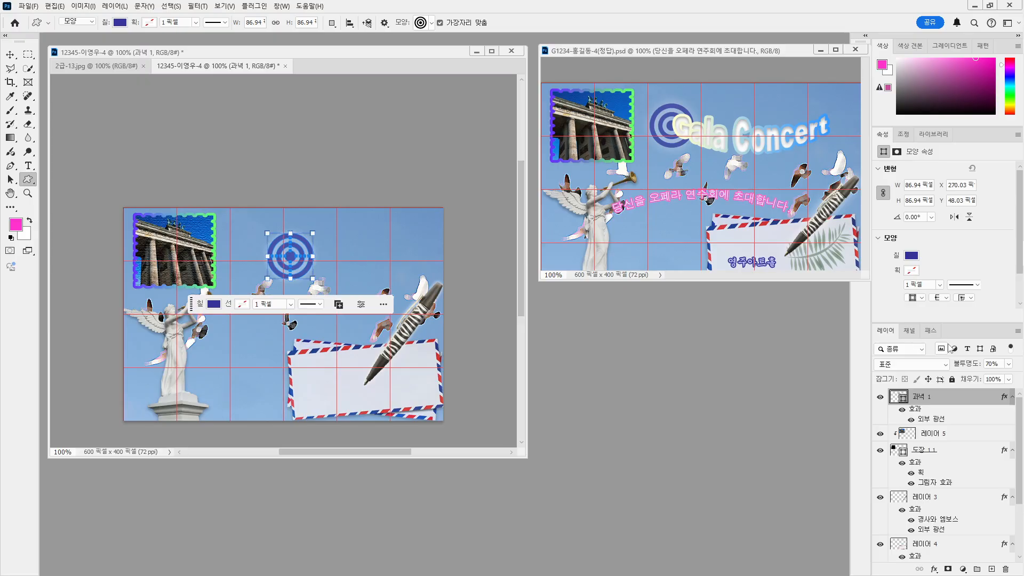
{"action": "left_click", "coordinate": [10, 54]}
{"action": "left_click", "coordinate": [320, 201]}
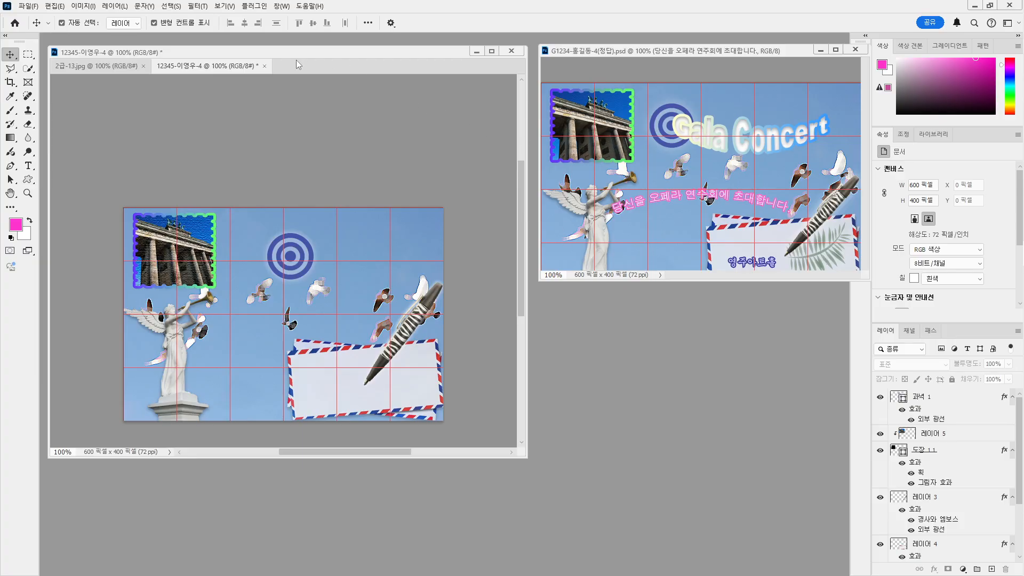
Draw a fern leaf custom shape from the legacy Nature (자연) group, about 141 × 112 px, over the lower part of the envelope.
{"action": "left_click", "coordinate": [30, 180]}
{"action": "left_click", "coordinate": [431, 23]}
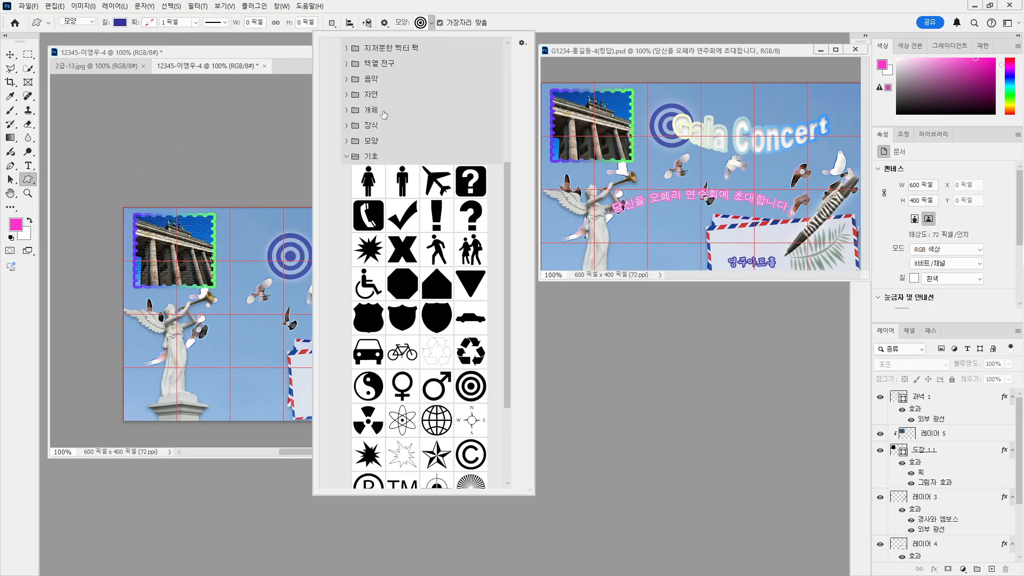
{"action": "left_click", "coordinate": [346, 158]}
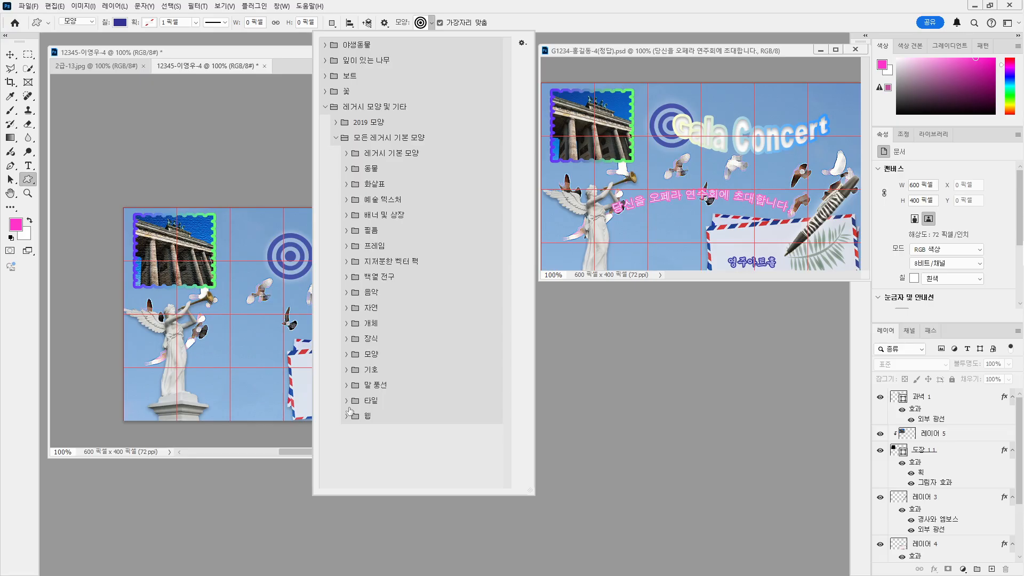
{"action": "left_click", "coordinate": [346, 307]}
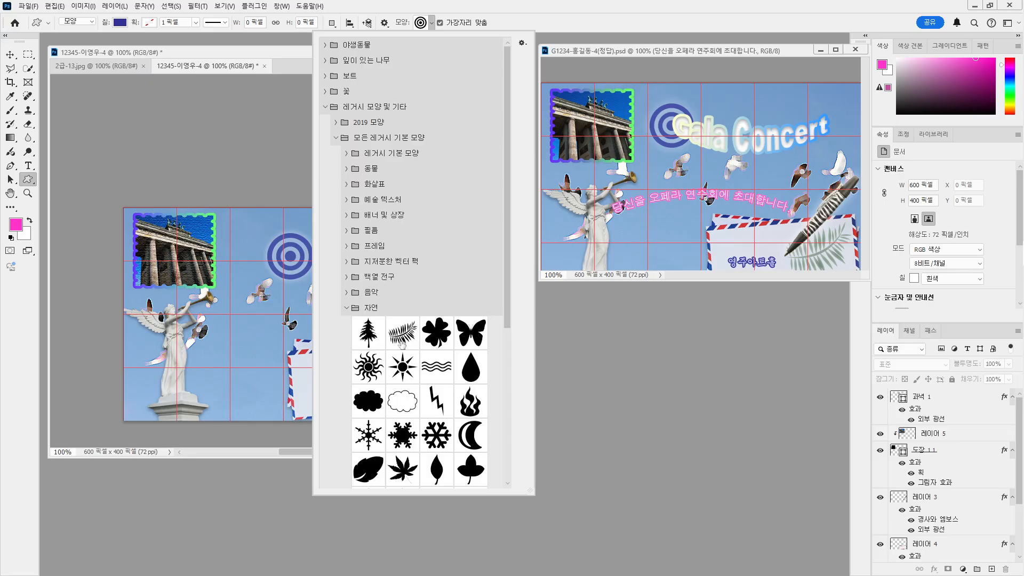
{"action": "scroll", "coordinate": [401, 346], "scroll_direction": "down", "scroll_amount": 2}
{"action": "left_click", "coordinate": [398, 314]}
{"action": "key", "text": "Return"}
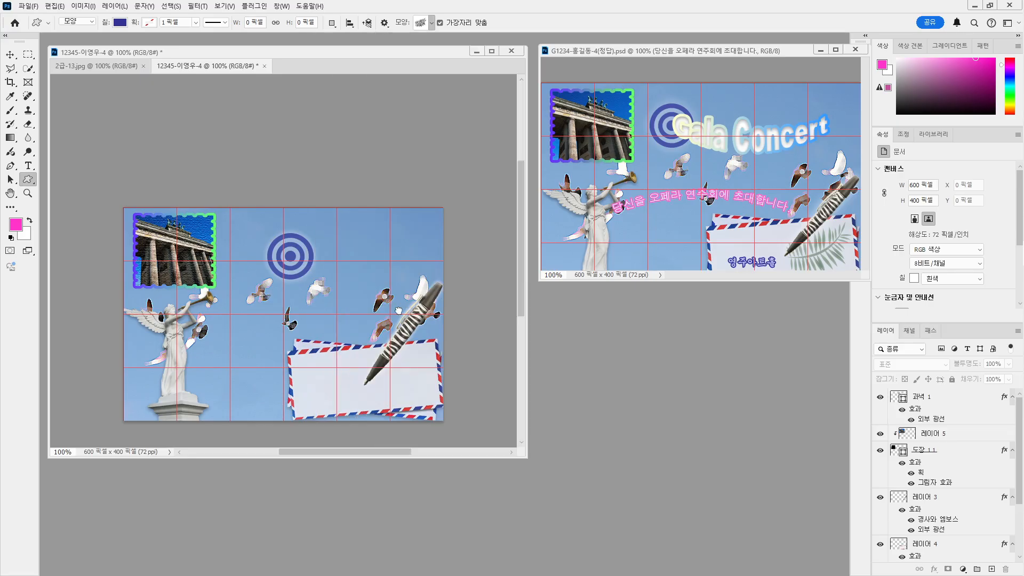
{"action": "left_click_drag", "start_coordinate": [333, 366], "coordinate": [450, 427]}
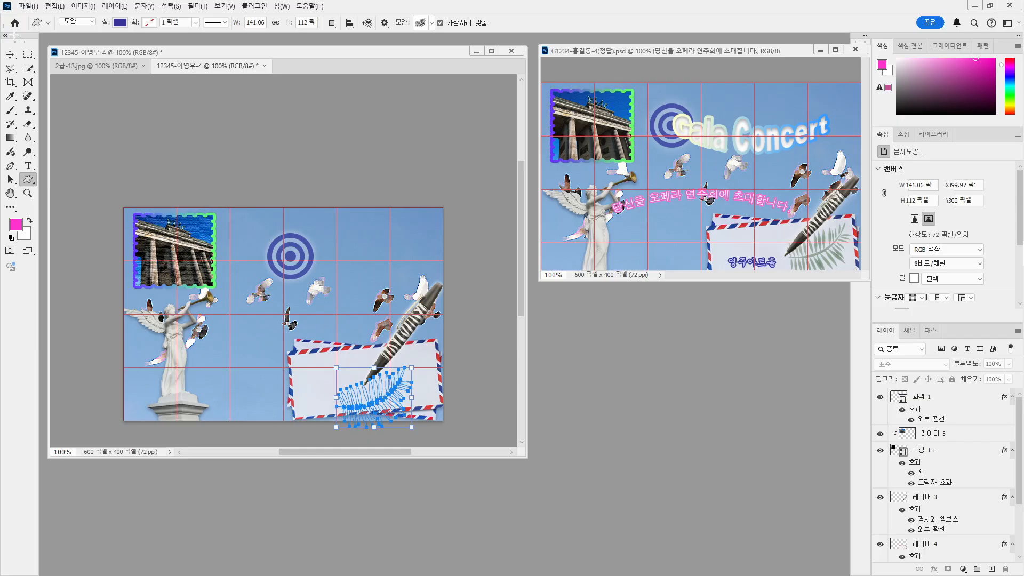
Set the fern shape's fill color to #003300.
{"action": "left_click", "coordinate": [9, 55]}
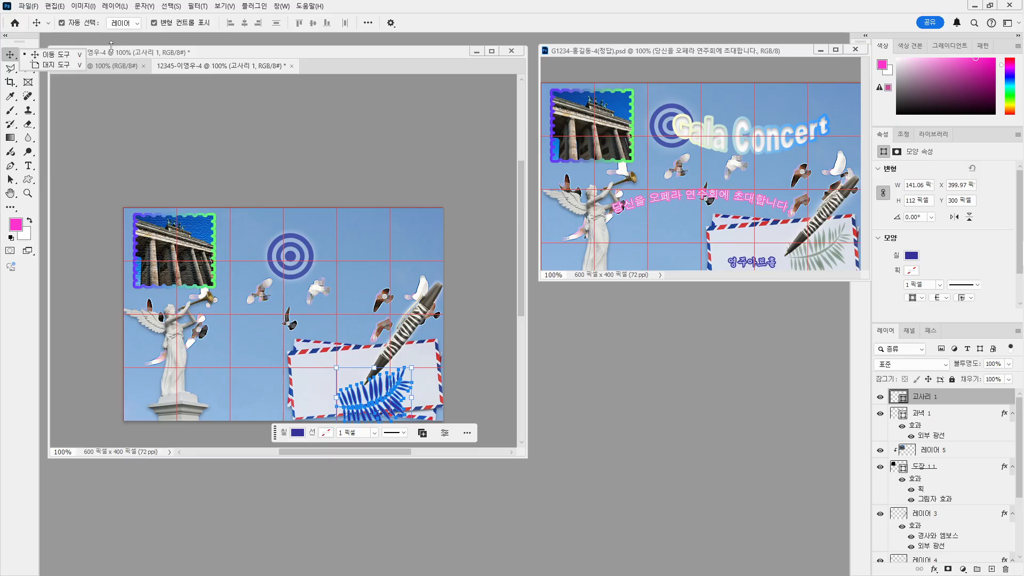
{"action": "left_click", "coordinate": [28, 179]}
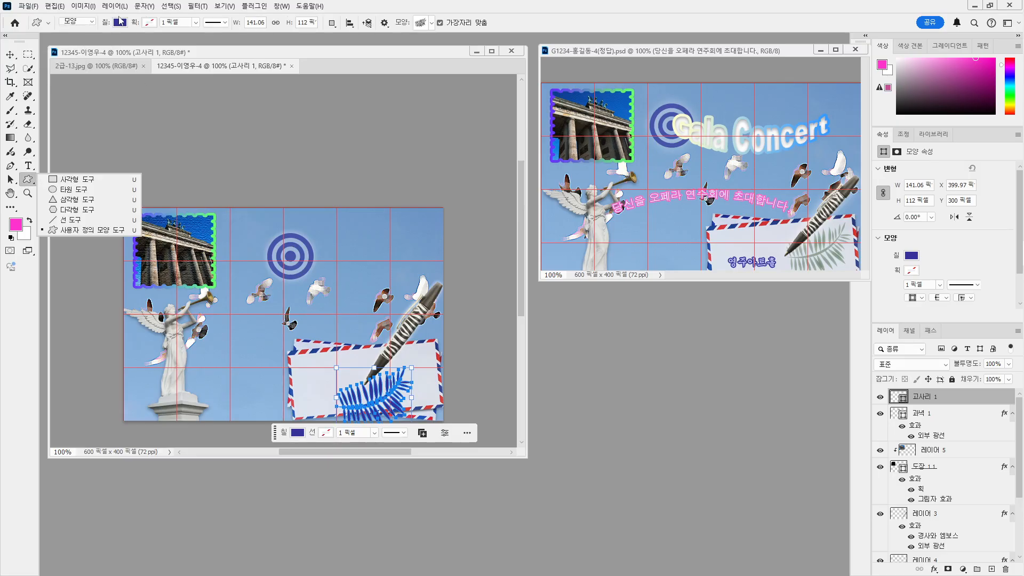
{"action": "left_click", "coordinate": [120, 22]}
{"action": "left_click", "coordinate": [185, 42]}
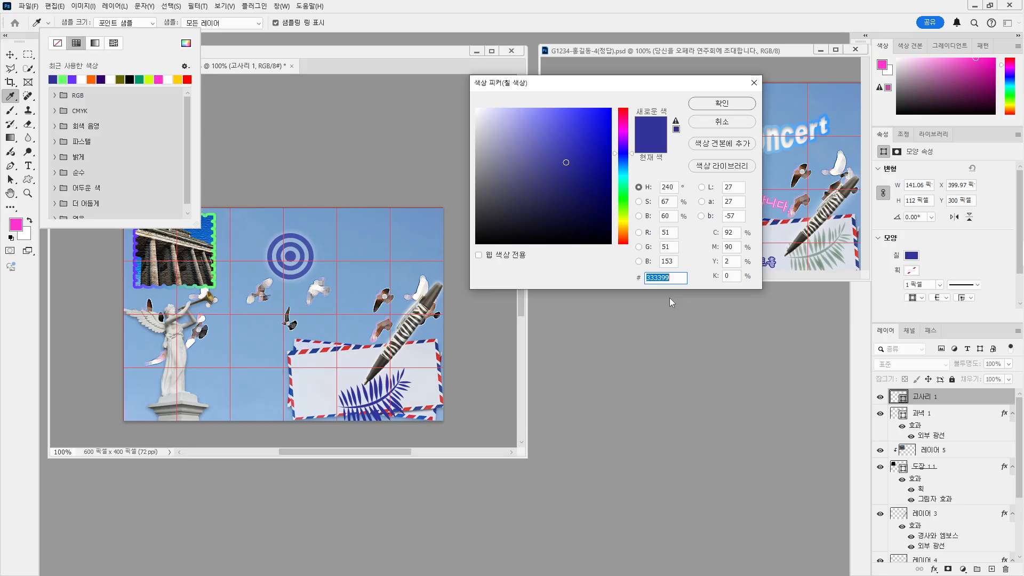
{"action": "type", "text": "003300"}
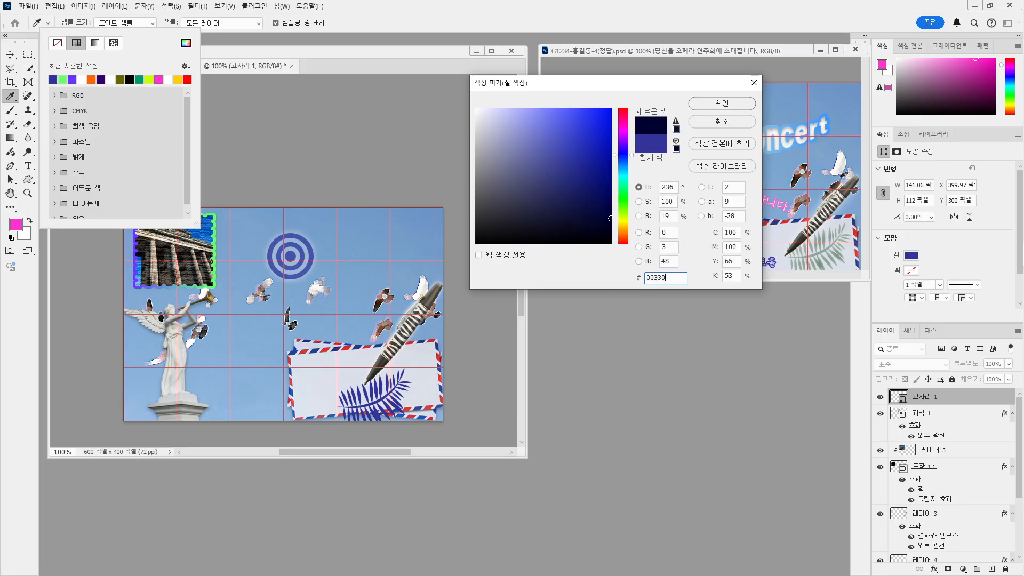
{"action": "left_click", "coordinate": [721, 103]}
{"action": "left_click", "coordinate": [121, 23]}
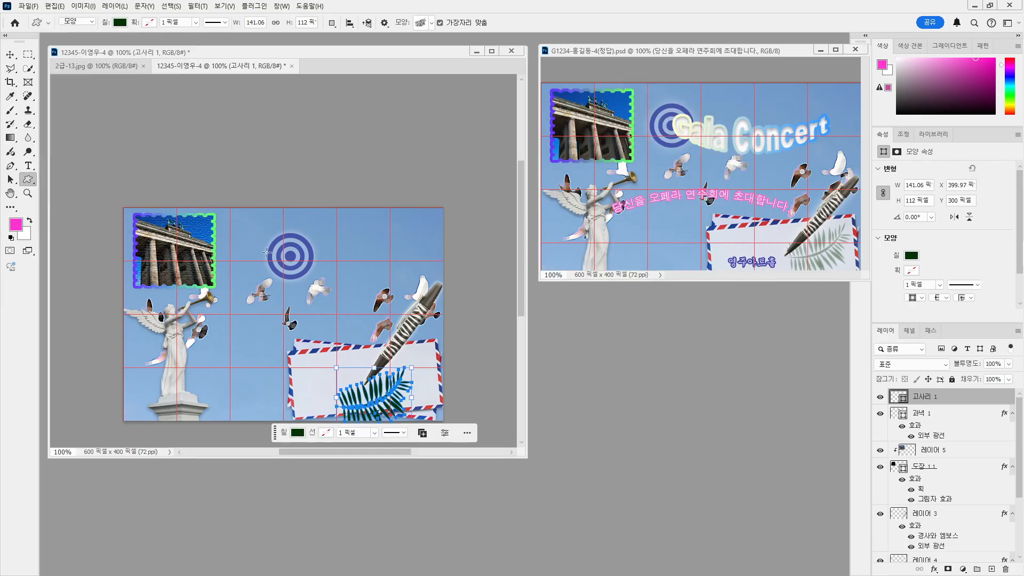
Move the fern to about X 444, Y 262 px beside the pen tip and scale it to about 96%.
{"action": "key", "text": "v"}
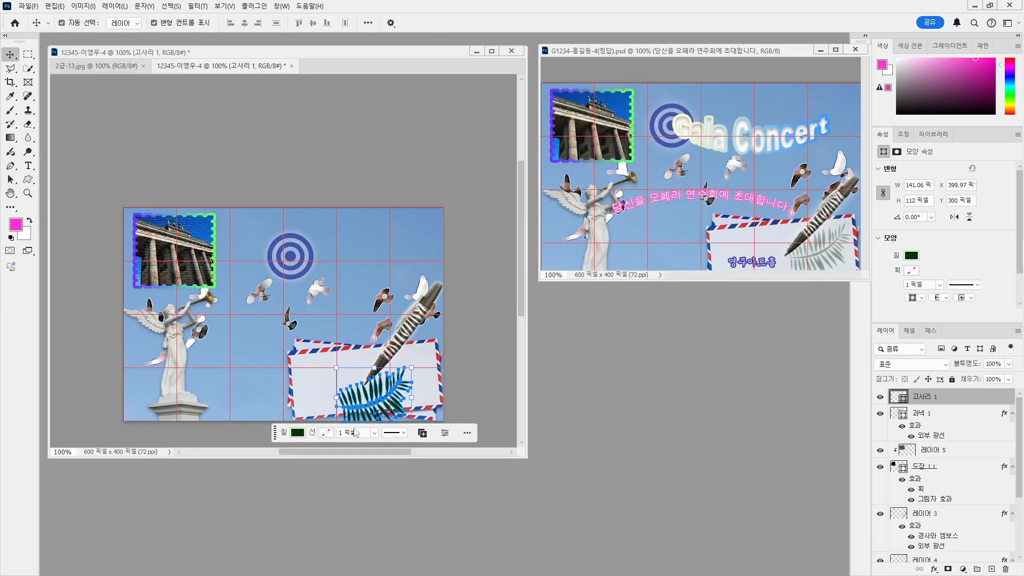
{"action": "left_click_drag", "start_coordinate": [389, 396], "coordinate": [405, 385]}
{"action": "key", "text": "Up"}
{"action": "key", "text": "Up"}
{"action": "key", "text": "Up"}
{"action": "key", "text": "Up"}
{"action": "key", "text": "Up"}
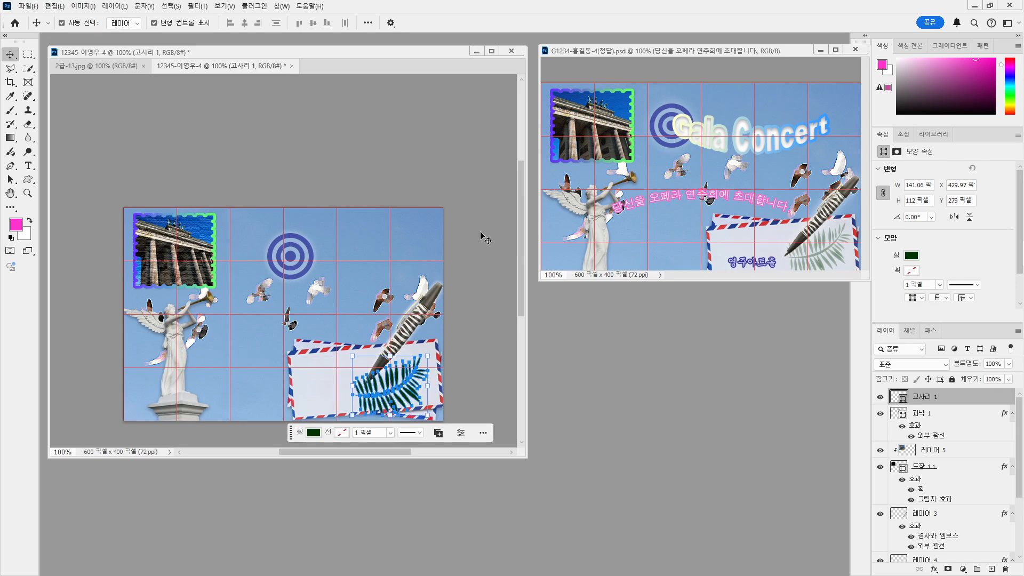
{"action": "key", "text": "Right"}
{"action": "key", "text": "Right"}
{"action": "key", "text": "Right"}
{"action": "key", "text": "Right"}
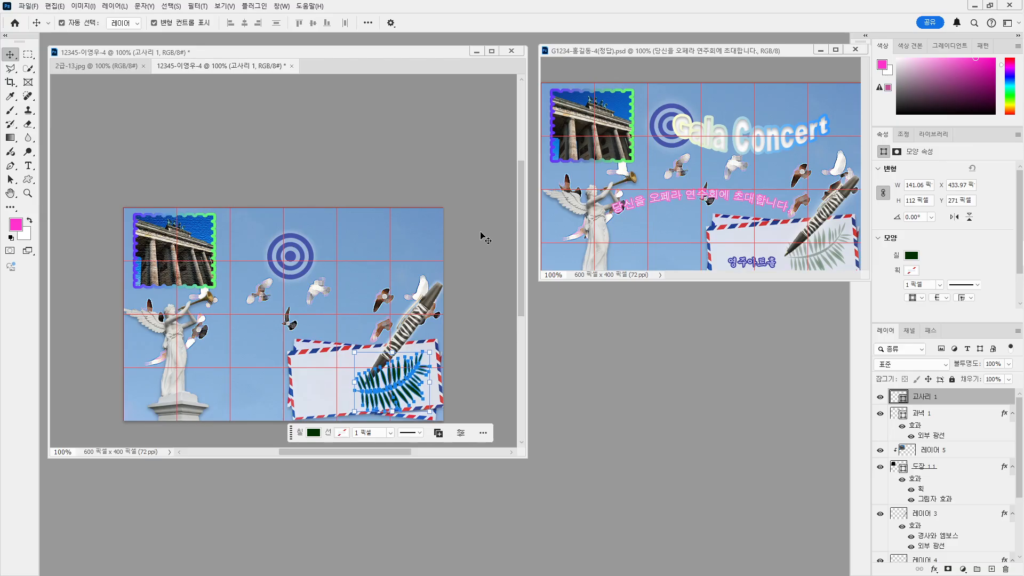
{"action": "key", "text": "Up"}
{"action": "key", "text": "Up"}
{"action": "key", "text": "Up"}
{"action": "key", "text": "Up"}
{"action": "key", "text": "Up"}
{"action": "key", "text": "Right"}
{"action": "key", "text": "Right"}
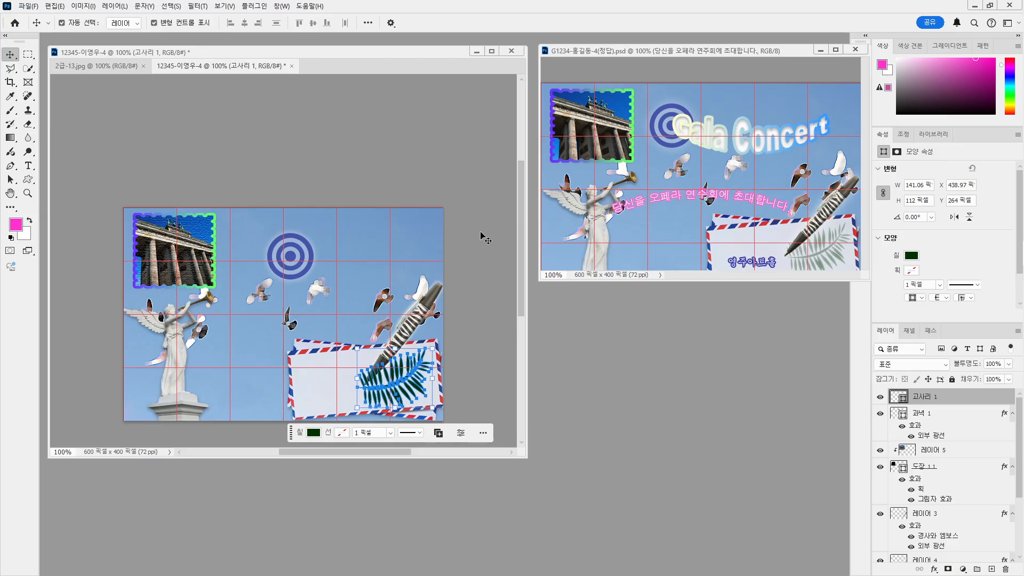
{"action": "key", "text": "Right"}
{"action": "key", "text": "Right"}
{"action": "key", "text": "Right"}
{"action": "key", "text": "Right"}
{"action": "key", "text": "Up"}
{"action": "key", "text": "Right"}
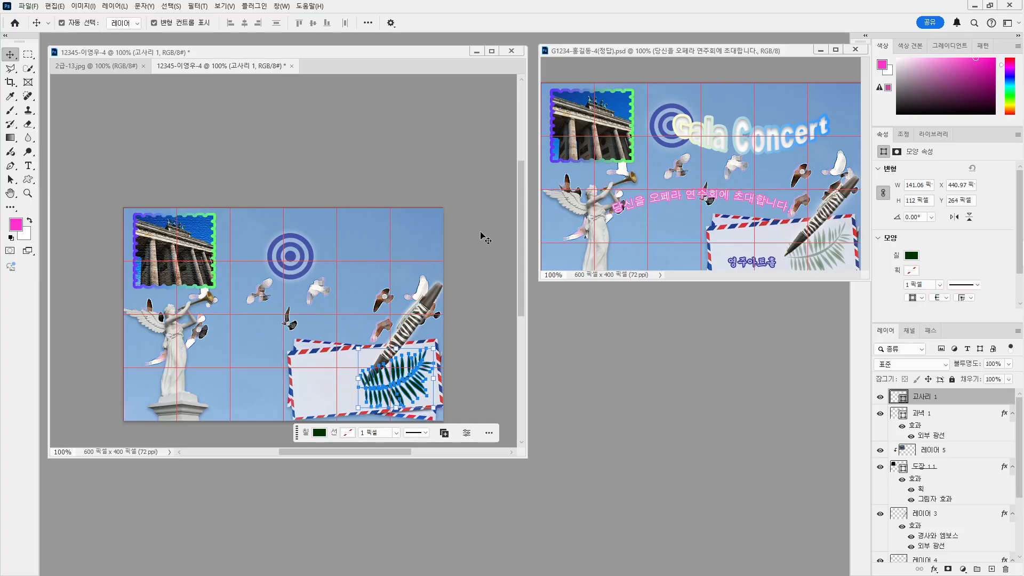
{"action": "key", "text": "Right"}
{"action": "key", "text": "Right"}
{"action": "key", "text": "Right"}
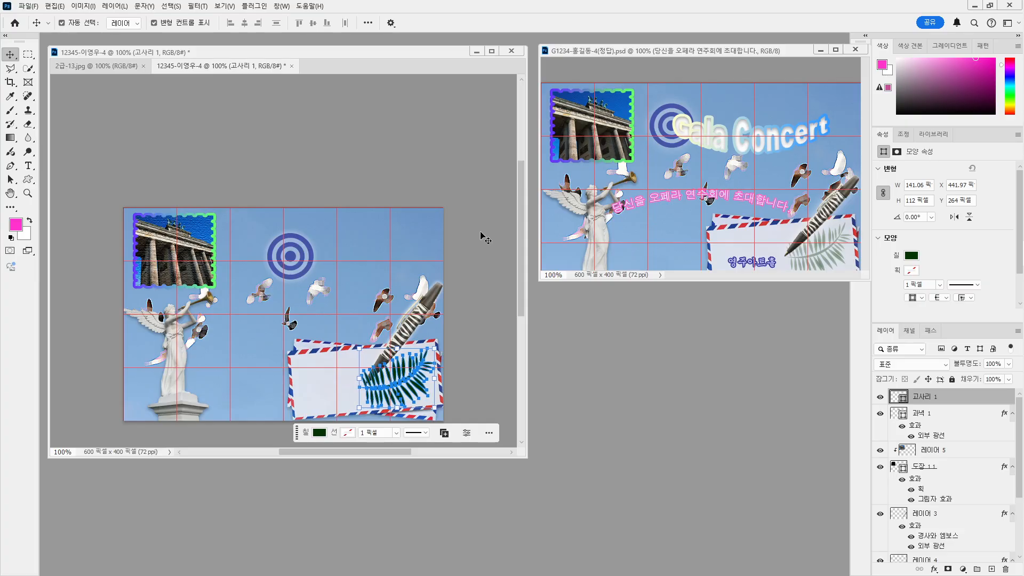
{"action": "key", "text": "Up"}
{"action": "key", "text": "Up"}
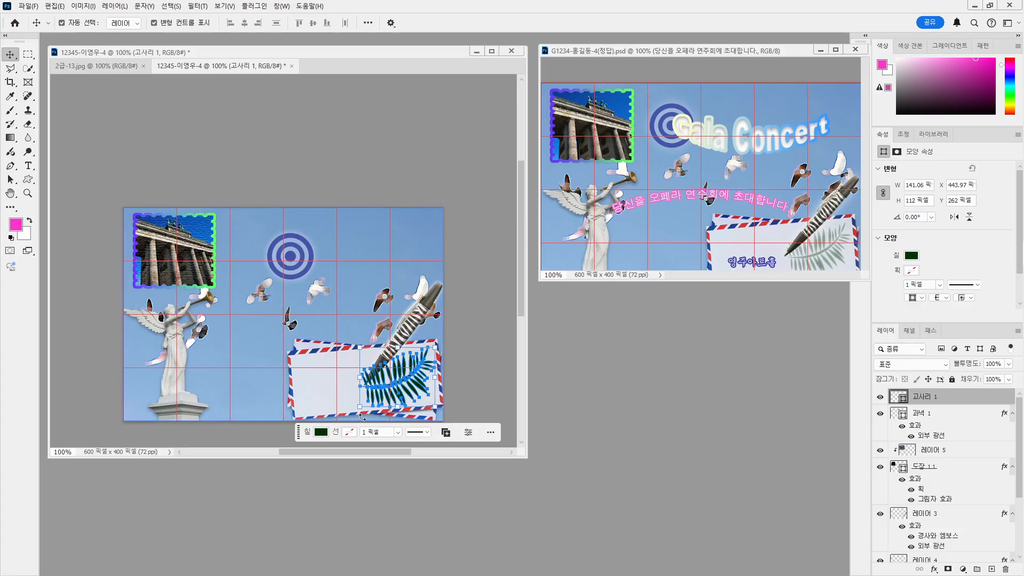
{"action": "left_click_drag", "start_coordinate": [360, 408], "coordinate": [362, 405]}
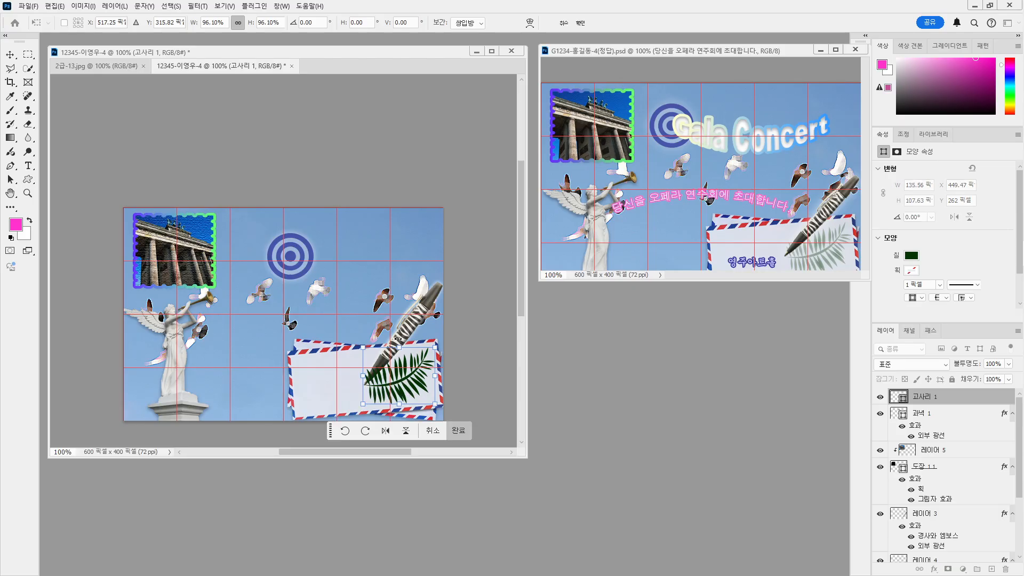
Move the fern layer directly below the stamp layer and check the envelope and statue layers by toggling their visibility.
{"action": "left_click_drag", "start_coordinate": [921, 400], "coordinate": [942, 504]}
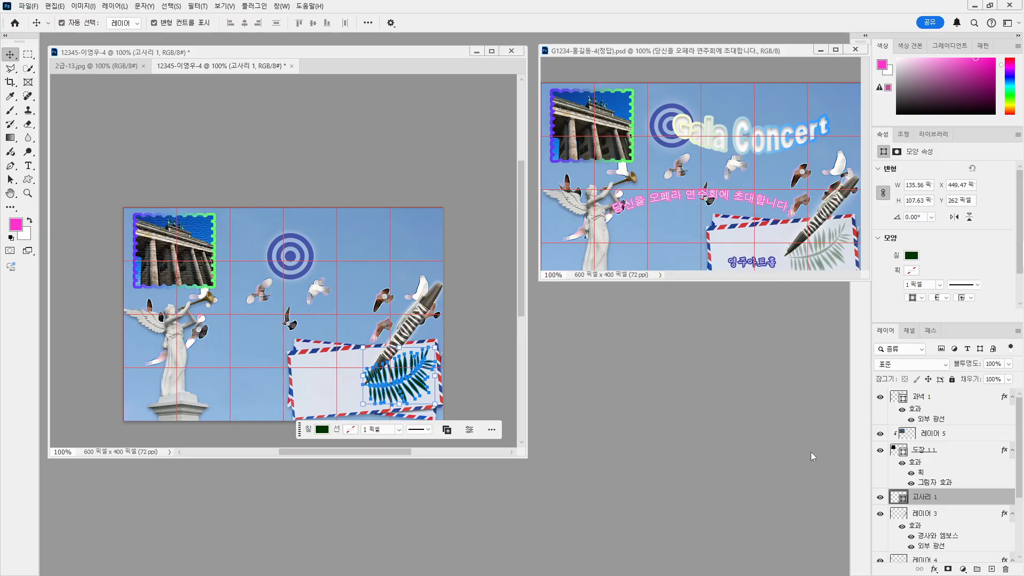
{"action": "left_click", "coordinate": [878, 435]}
{"action": "scroll", "coordinate": [929, 512], "scroll_direction": "down", "scroll_amount": 3}
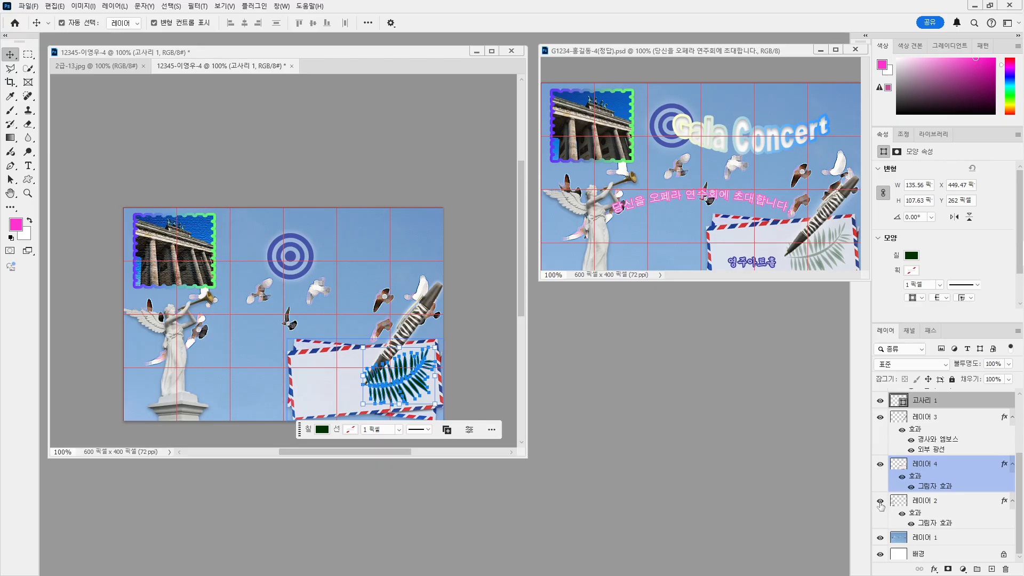
{"action": "left_click", "coordinate": [880, 463]}
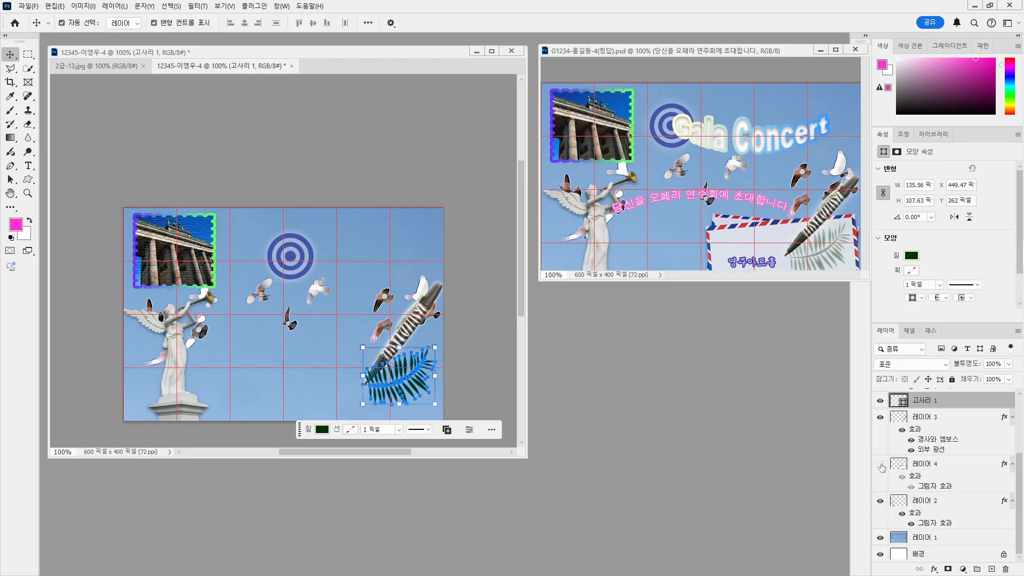
{"action": "left_click", "coordinate": [880, 464]}
{"action": "left_click", "coordinate": [879, 501]}
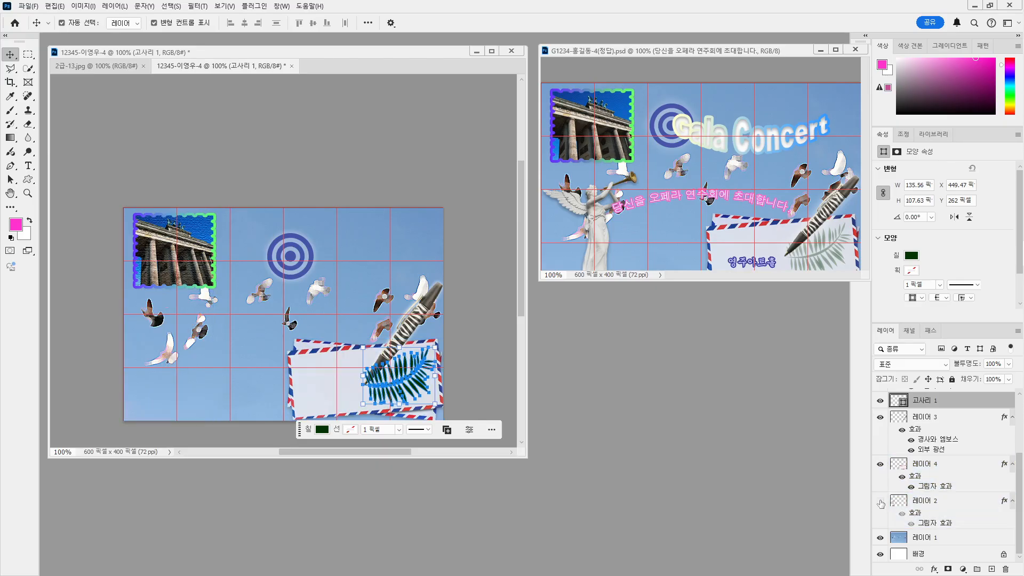
{"action": "left_click", "coordinate": [880, 502]}
Move the pen layer (레이어 3) directly below the bullseye layer, above the clipped gate photo, and deselect it.
{"action": "left_click", "coordinate": [401, 328]}
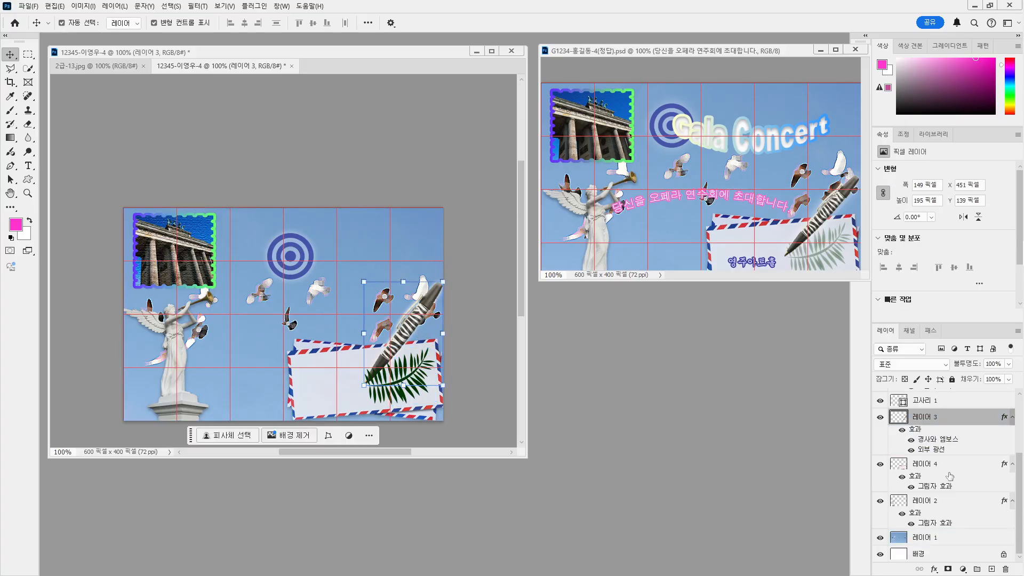
{"action": "scroll", "coordinate": [922, 514], "scroll_direction": "up", "scroll_amount": 3}
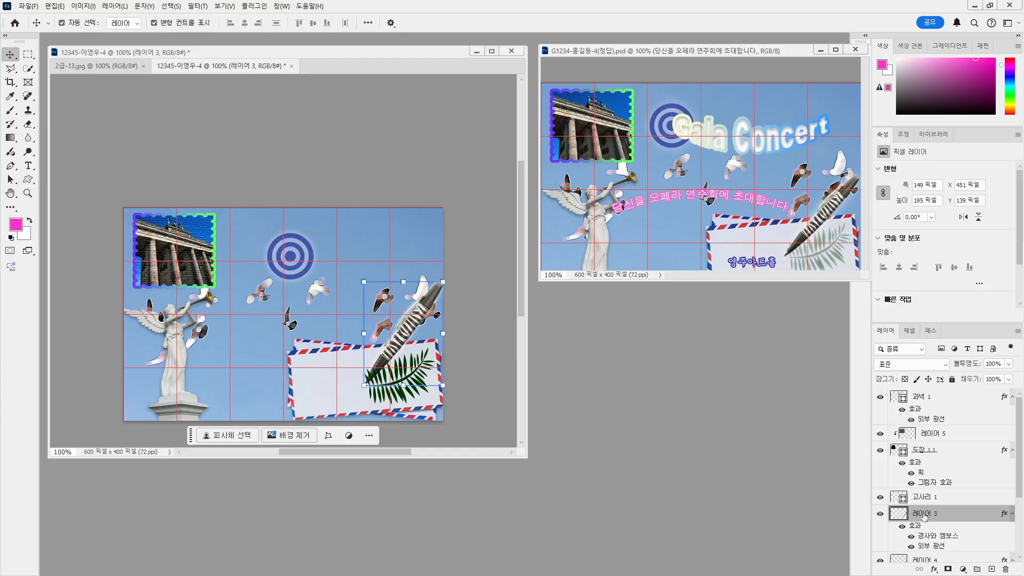
{"action": "left_click_drag", "start_coordinate": [923, 515], "coordinate": [911, 430]}
{"action": "left_click", "coordinate": [490, 388]}
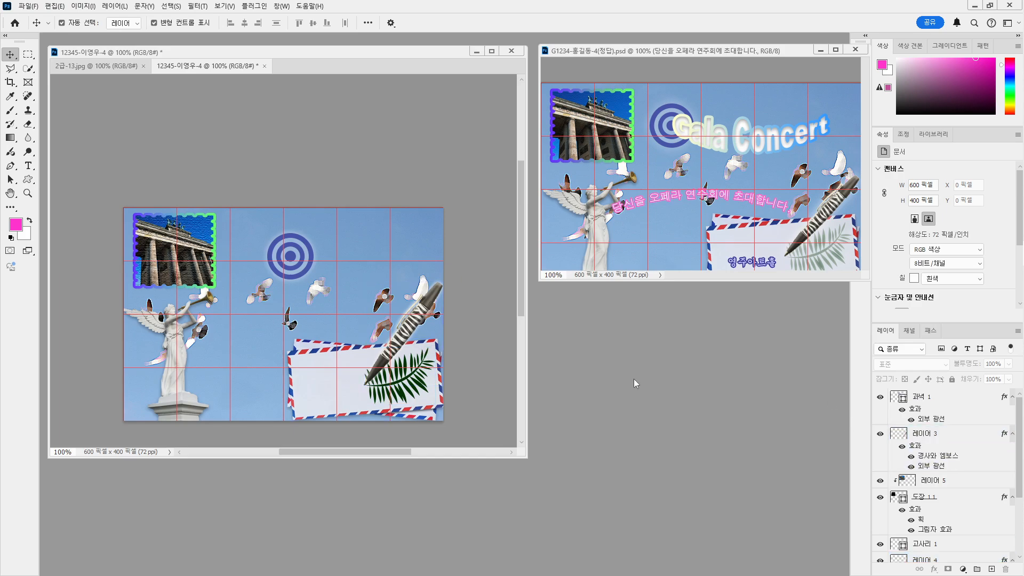
Add an Inner Glow (내부 광선) to the fern layer with Screen blending, 35% opacity and 7 px size.
{"action": "left_click", "coordinate": [421, 383]}
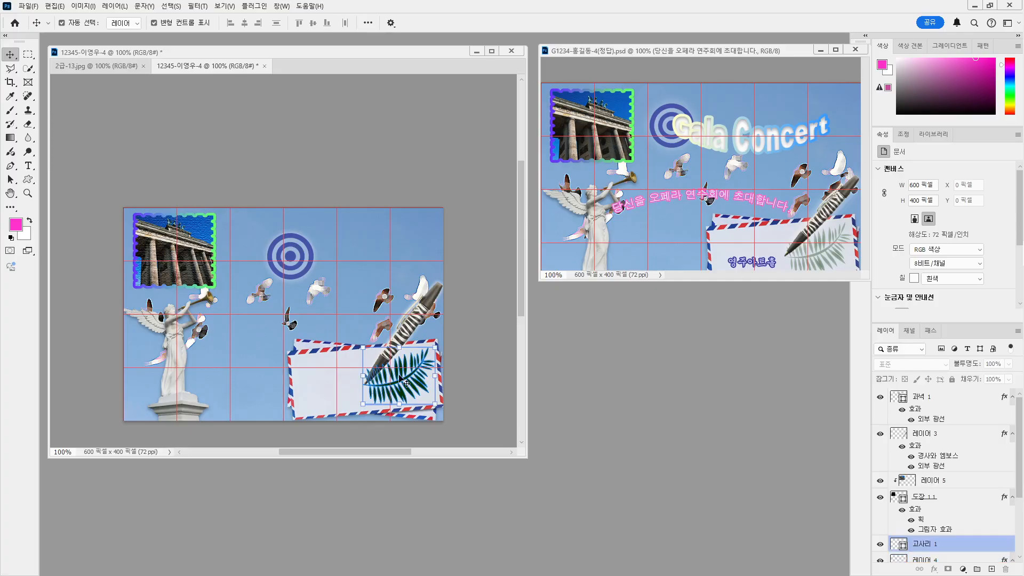
{"action": "left_click", "coordinate": [914, 546]}
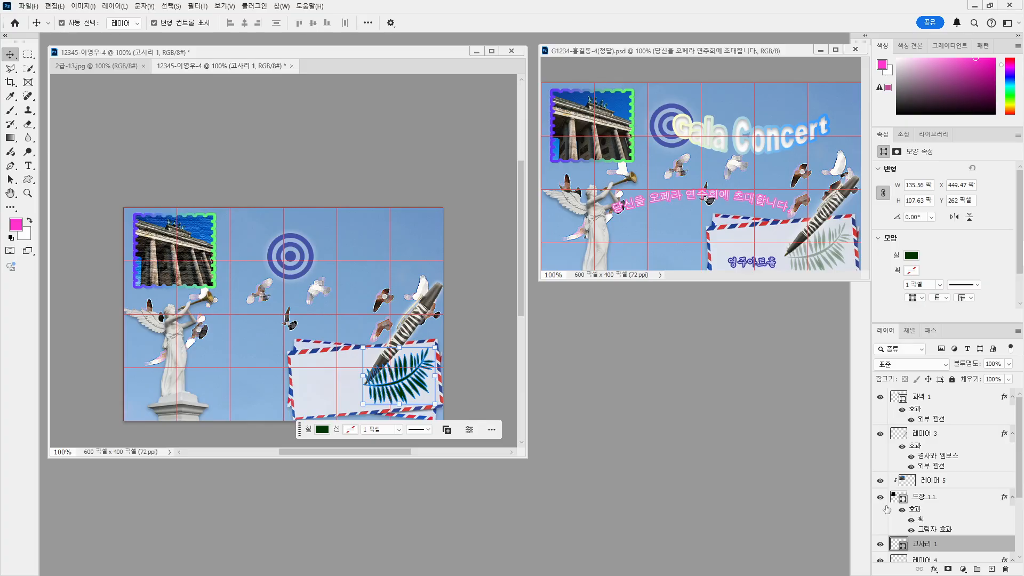
{"action": "key", "text": "alt+l"}
{"action": "key", "text": "y"}
{"action": "key", "text": "n"}
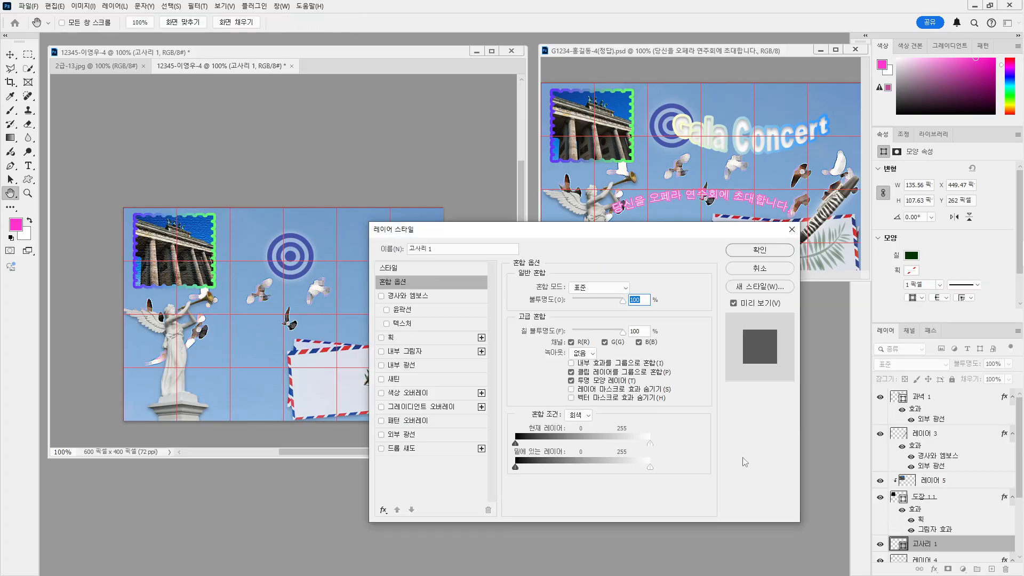
{"action": "left_click", "coordinate": [408, 365]}
{"action": "mouse_move", "coordinate": [614, 235]}
{"action": "left_mouse_down"}
{"action": "mouse_move", "coordinate": [592, 239]}
{"action": "mouse_move", "coordinate": [593, 426]}
{"action": "mouse_move", "coordinate": [597, 236]}
{"action": "mouse_move", "coordinate": [624, 236]}
{"action": "left_mouse_up"}
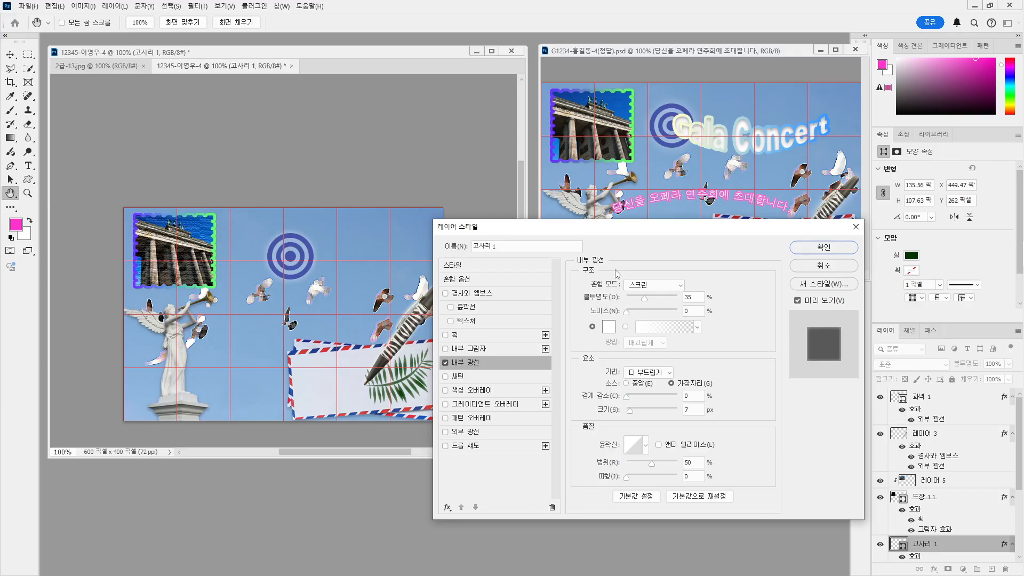
{"action": "left_click", "coordinate": [819, 249]}
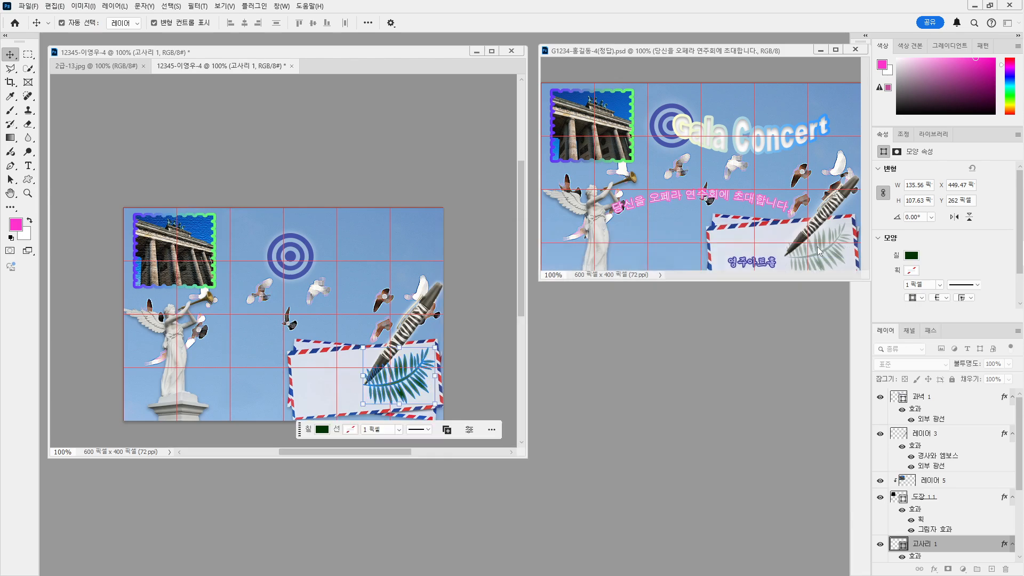
Set the fern layer's opacity to 50% and deselect the layer.
{"action": "left_click", "coordinate": [996, 363]}
{"action": "type", "text": "50"}
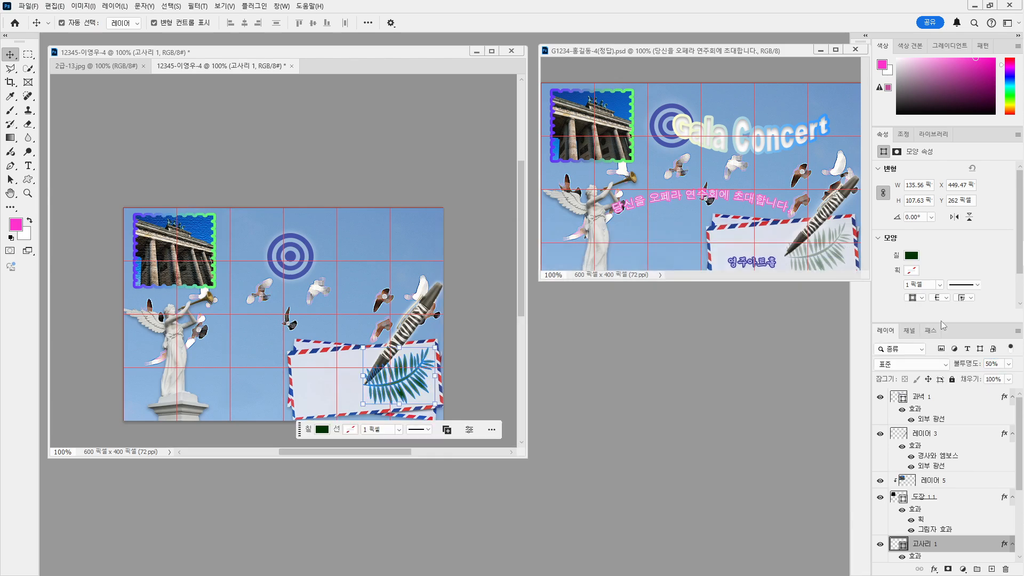
{"action": "key", "text": "Return"}
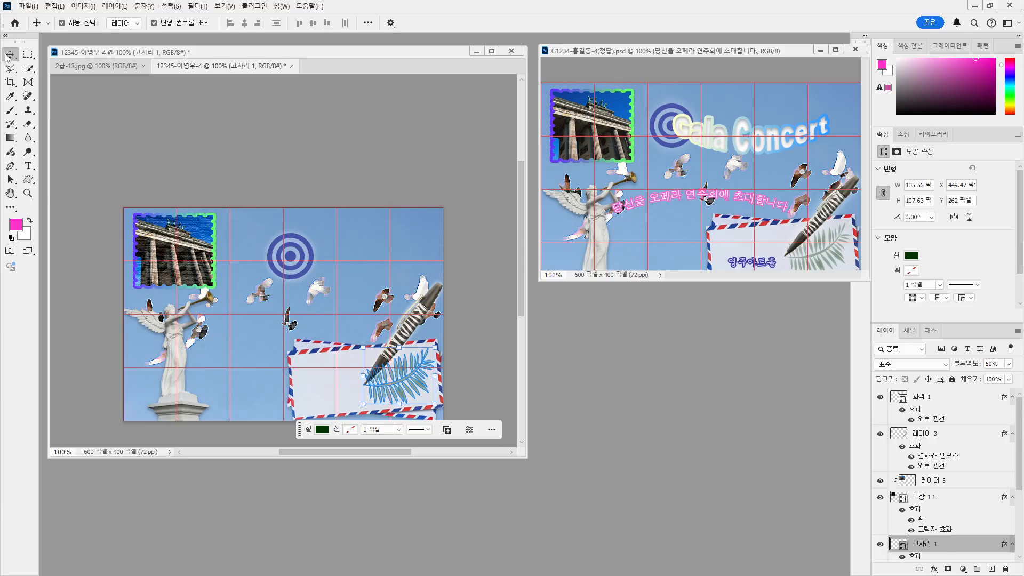
{"action": "left_click", "coordinate": [486, 320]}
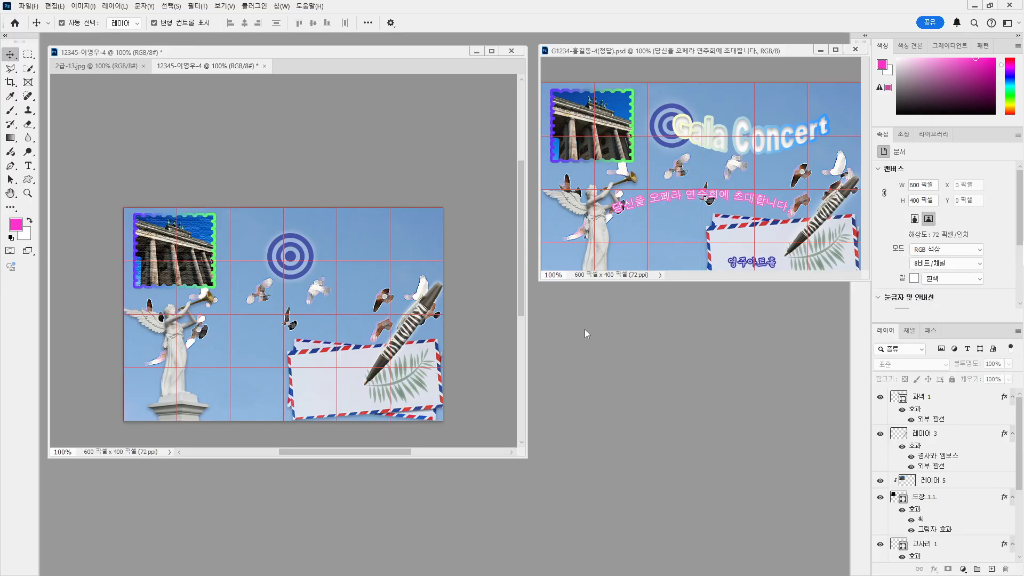
{"action": "left_click", "coordinate": [401, 395]}
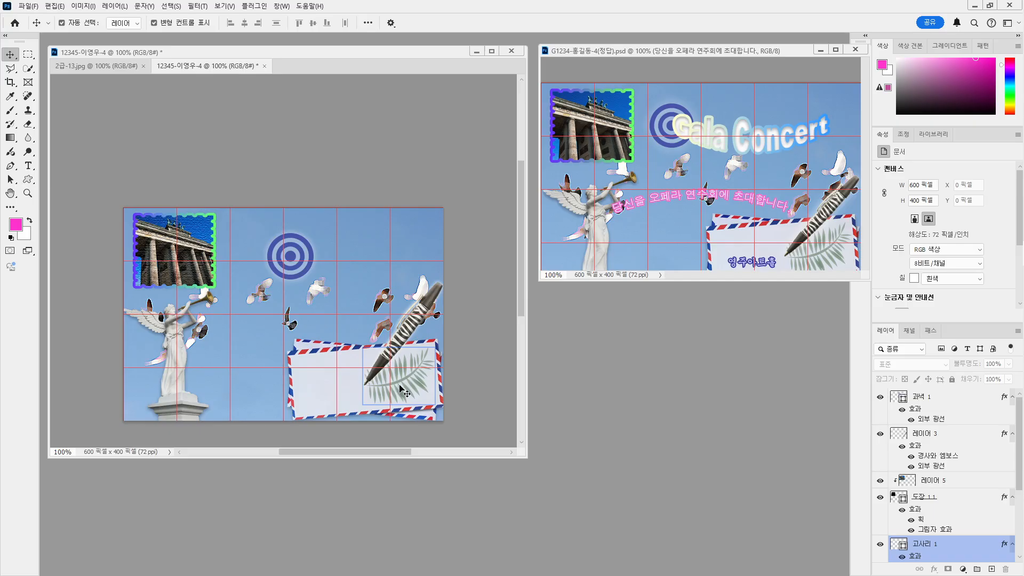
{"action": "left_click", "coordinate": [508, 425]}
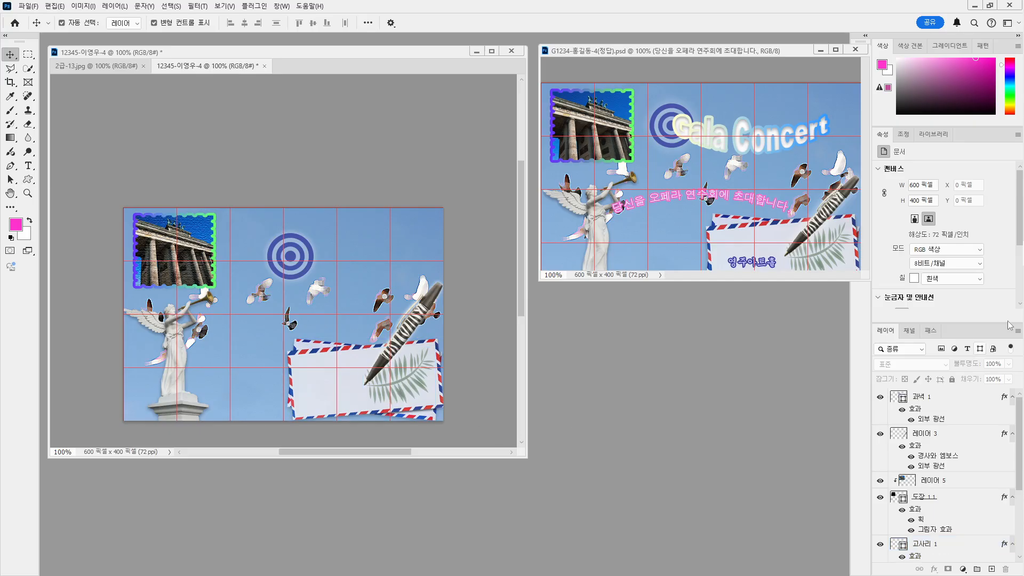
Enlarge the reference document window to show the whole composition and return to the working document.
{"action": "left_click_drag", "start_coordinate": [870, 281], "coordinate": [886, 353]}
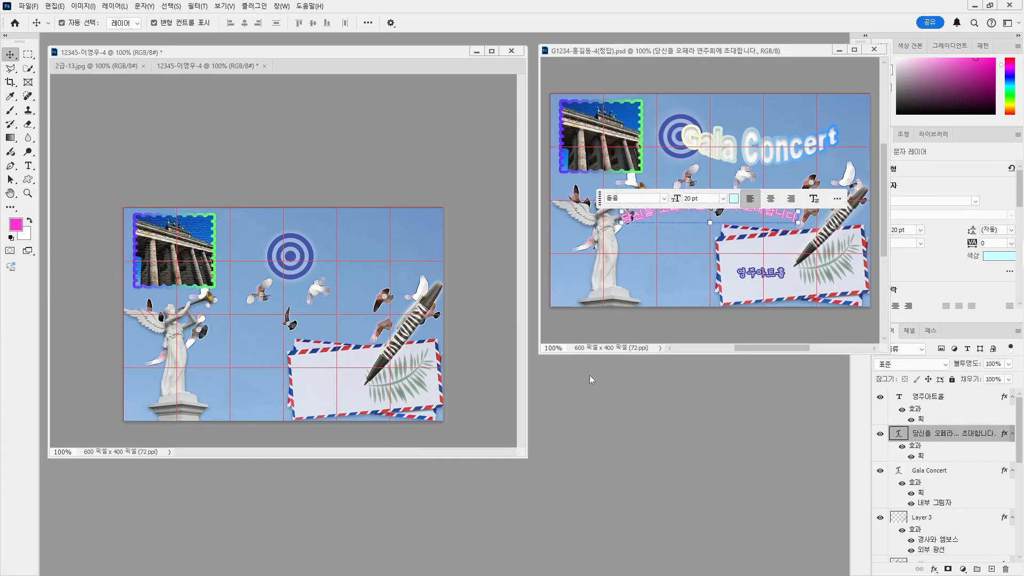
{"action": "left_click", "coordinate": [488, 393]}
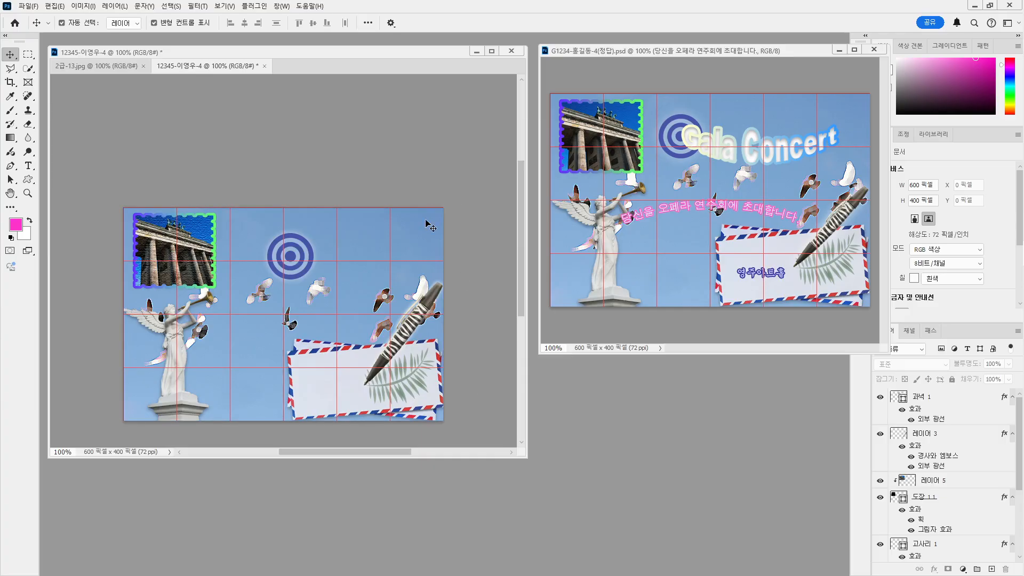
Add the horizontal text "영주아트홀" on the envelope with the Type tool.
{"action": "left_click", "coordinate": [29, 166]}
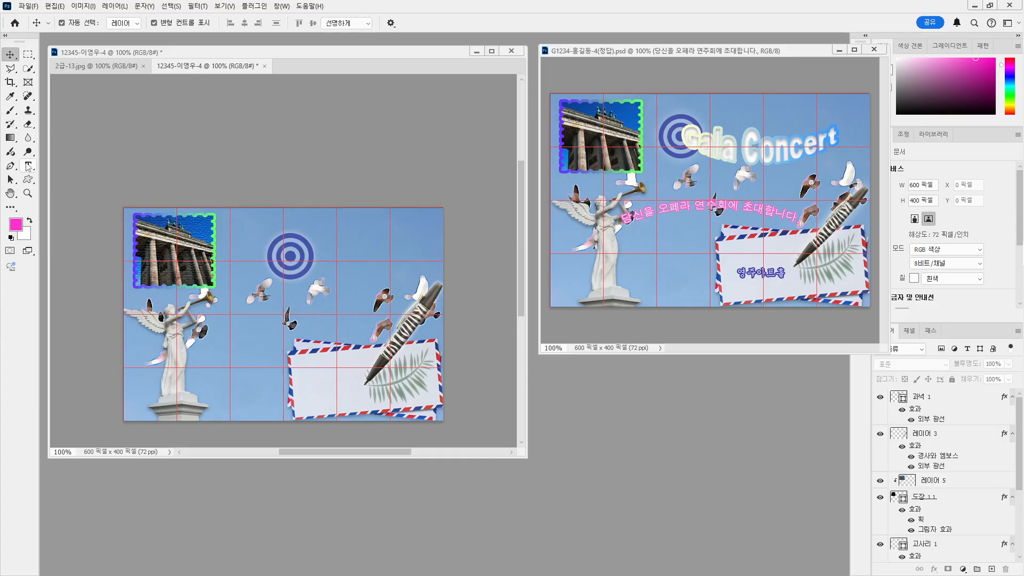
{"action": "left_click", "coordinate": [70, 168]}
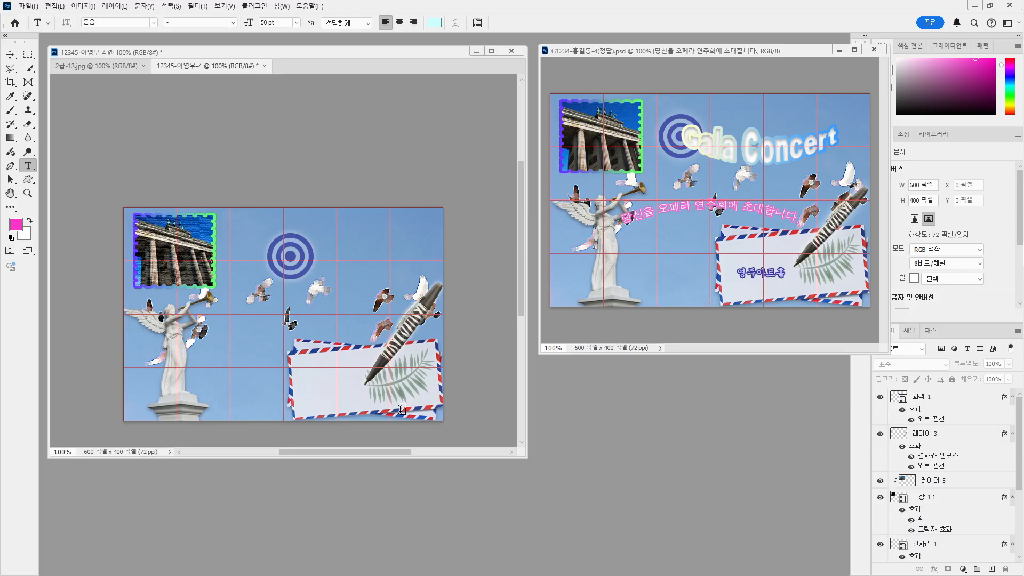
{"action": "left_click", "coordinate": [296, 386]}
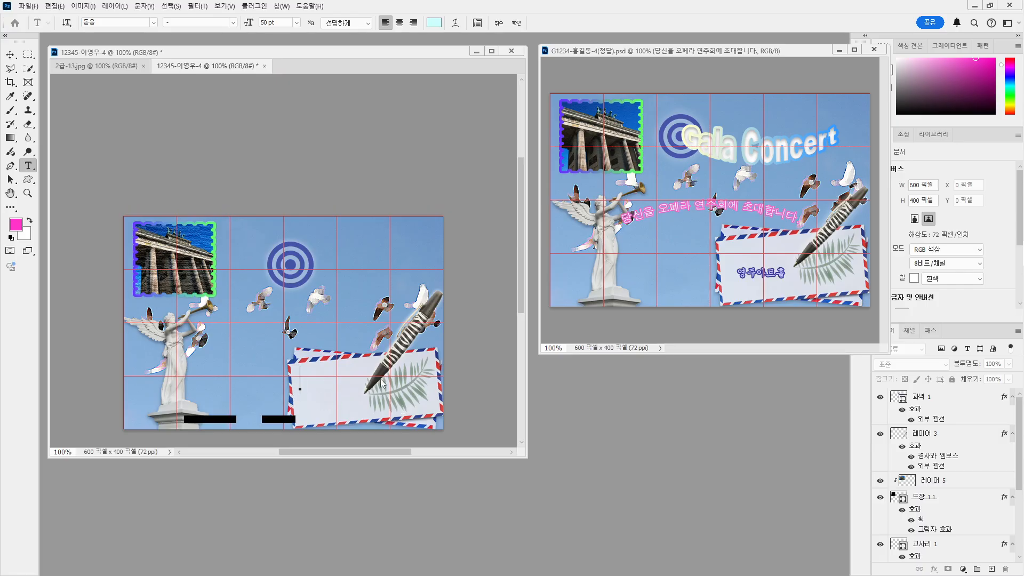
{"action": "type", "text": "dud"}
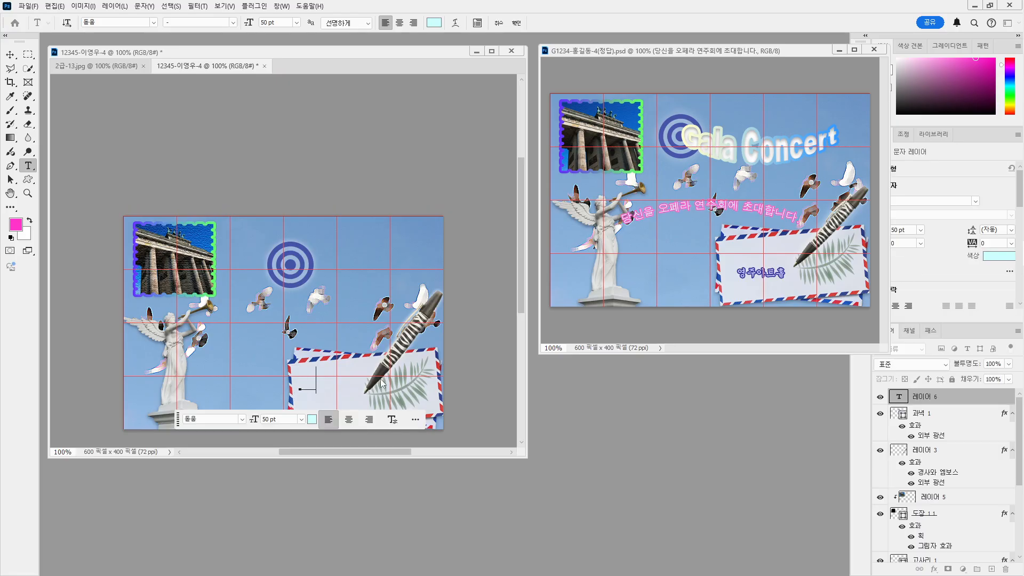
{"action": "key", "text": "BackSpace"}
{"action": "key", "text": "BackSpace"}
{"action": "key", "text": "BackSpace"}
{"action": "type", "text": "영주"}
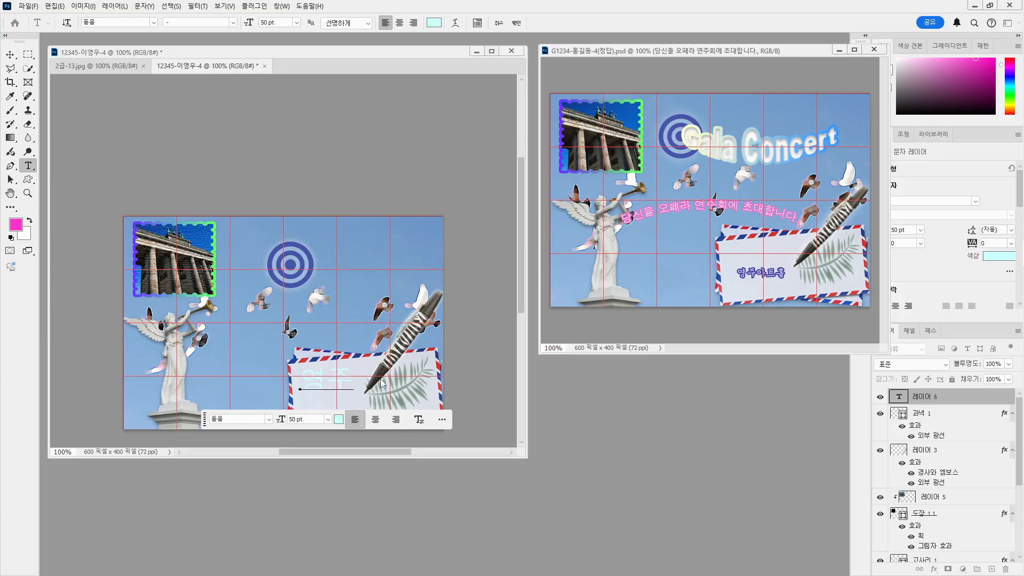
{"action": "type", "text": "아트홀"}
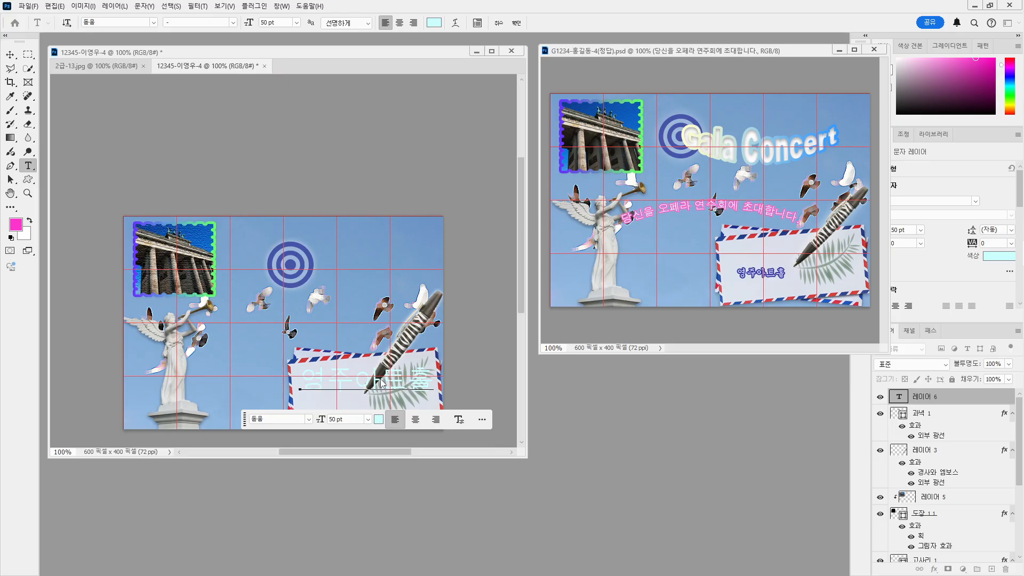
Select the whole "영주아트홀" text and set its font to 궁서.
{"action": "key", "text": "ctrl+a"}
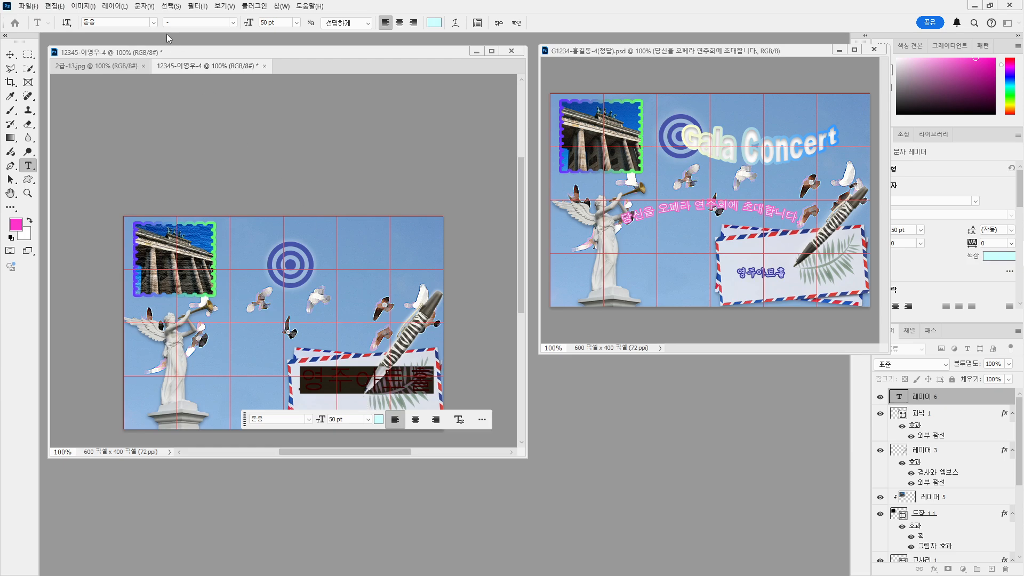
{"action": "left_click", "coordinate": [153, 22]}
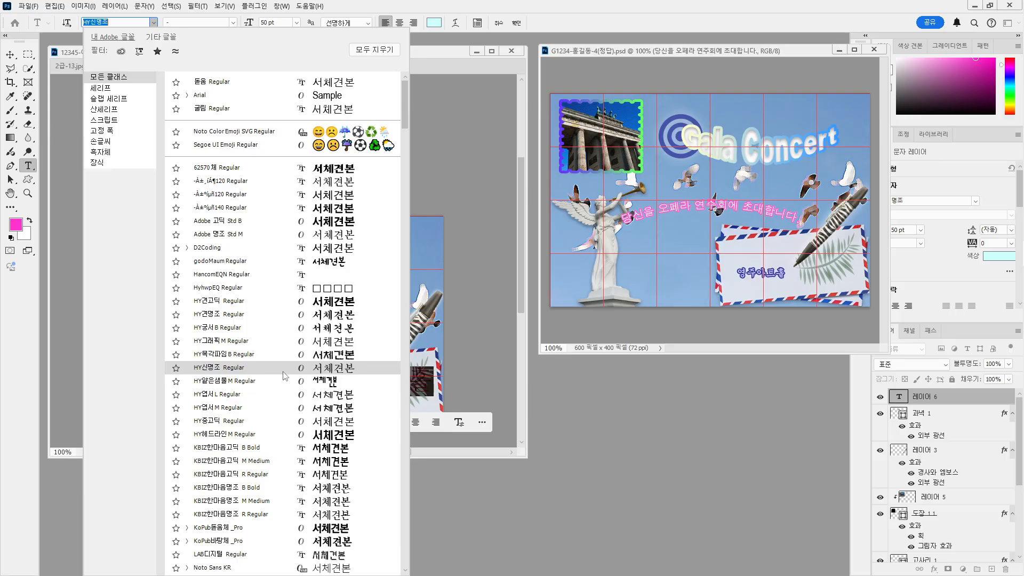
{"action": "scroll", "coordinate": [284, 376], "scroll_direction": "down", "scroll_amount": 1}
{"action": "scroll", "coordinate": [284, 376], "scroll_direction": "down", "scroll_amount": 5}
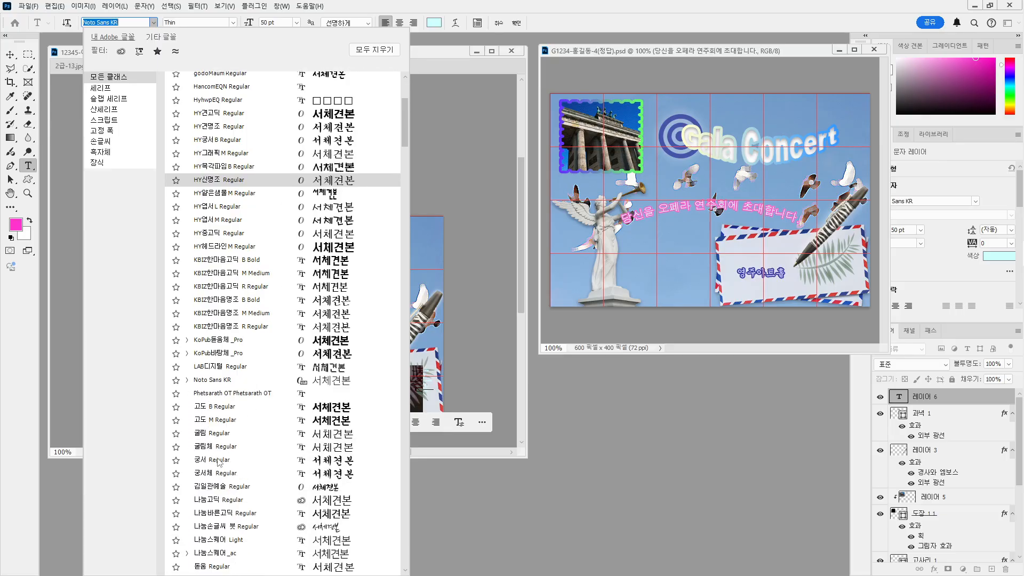
{"action": "left_click", "coordinate": [216, 460]}
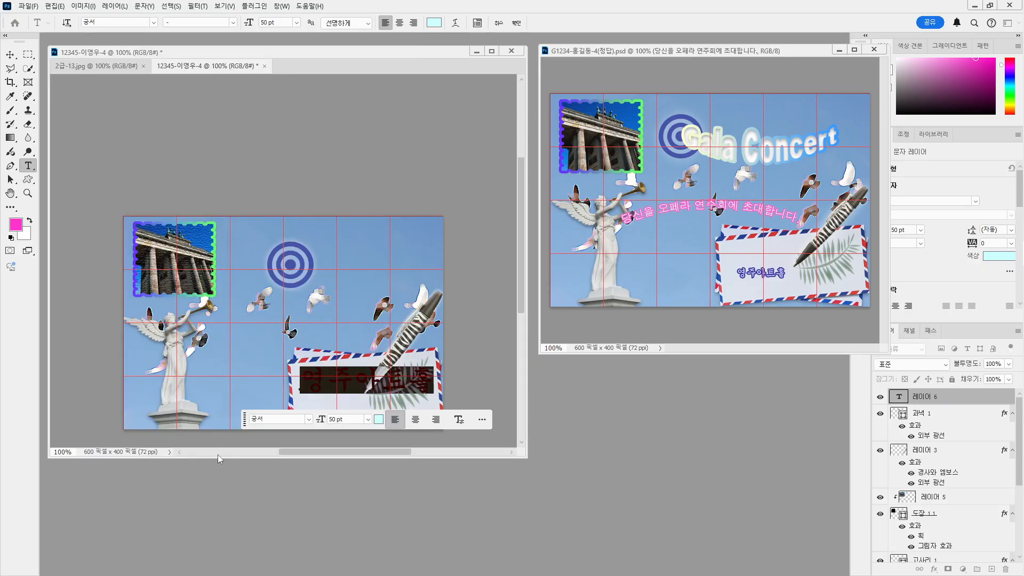
Set the font size of the "영주아트홀" text to 18 pt.
{"action": "left_click", "coordinate": [273, 23]}
{"action": "type", "text": "18"}
{"action": "key", "text": "Return"}
{"action": "left_click", "coordinate": [502, 224]}
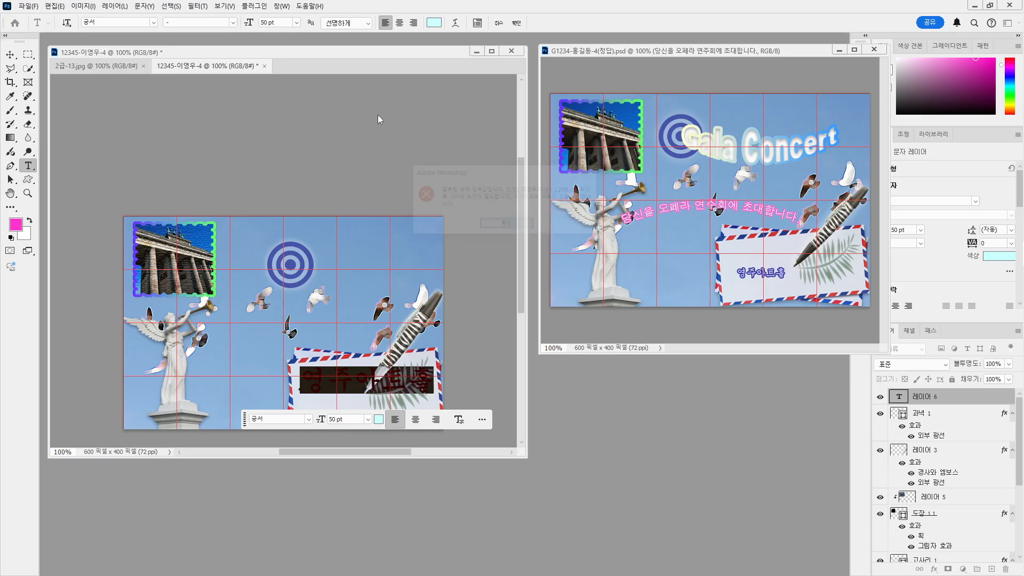
{"action": "left_click", "coordinate": [269, 22]}
{"action": "type", "text": "1"}
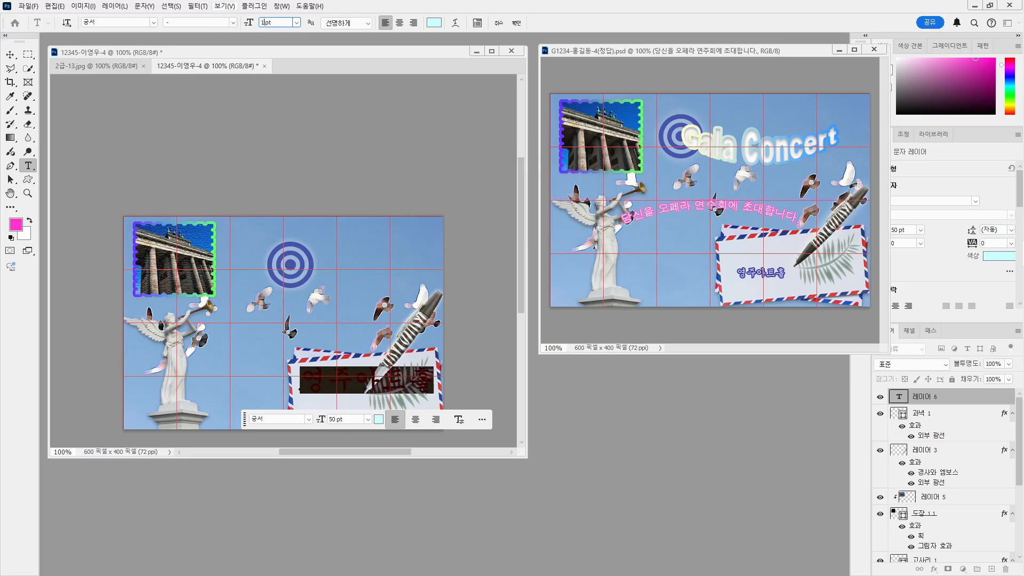
{"action": "type", "text": "8"}
{"action": "key", "text": "Return"}
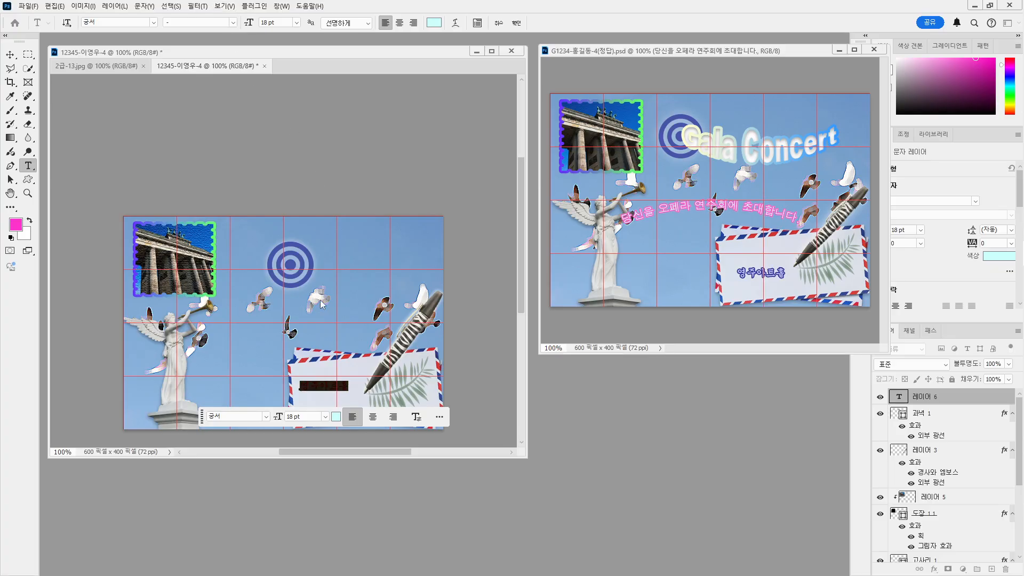
Set the "영주아트홀" text colour to #ccccff and commit the text.
{"action": "left_click", "coordinate": [433, 22]}
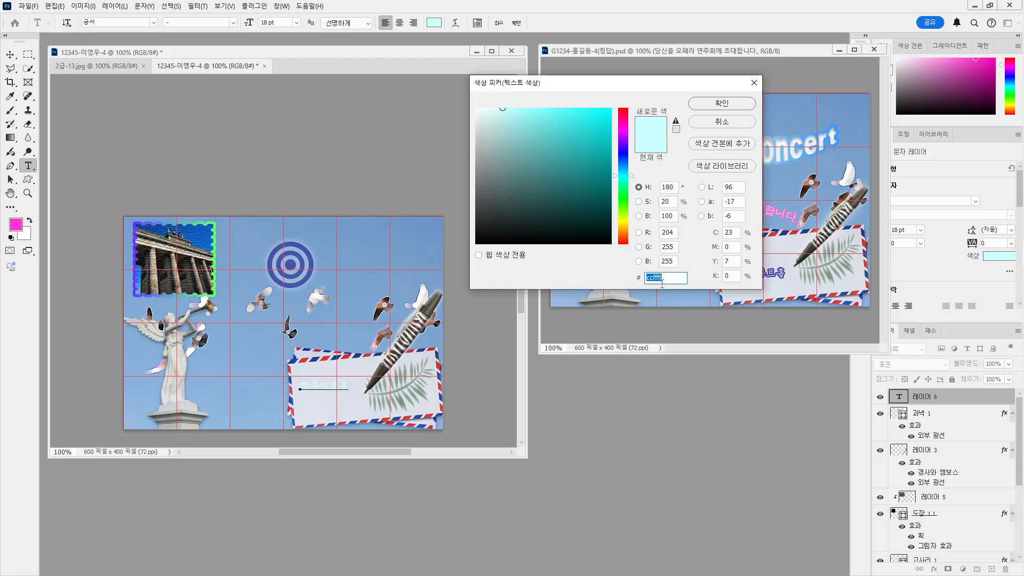
{"action": "type", "text": "ㅊ"}
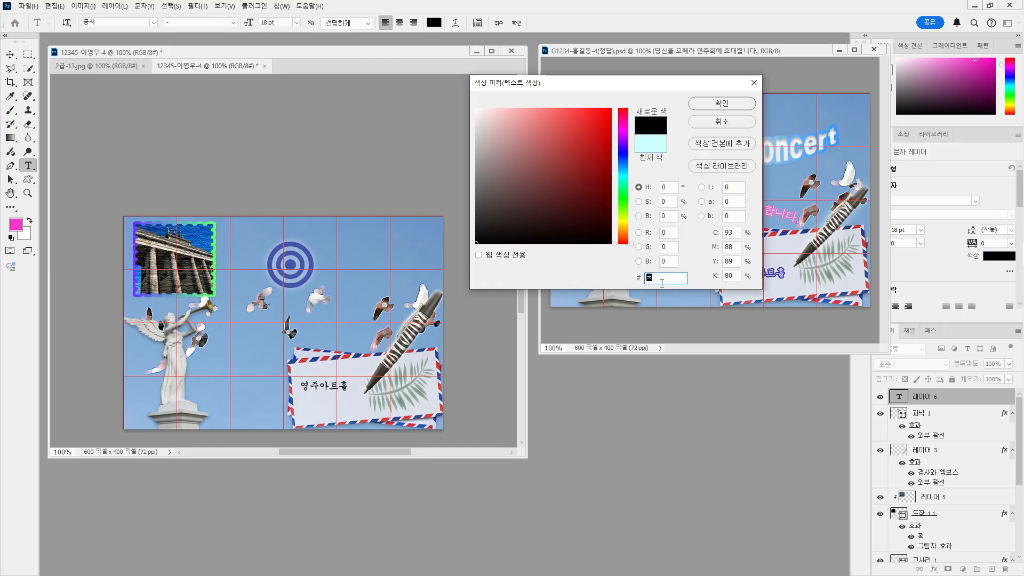
{"action": "type", "text": "ccccff"}
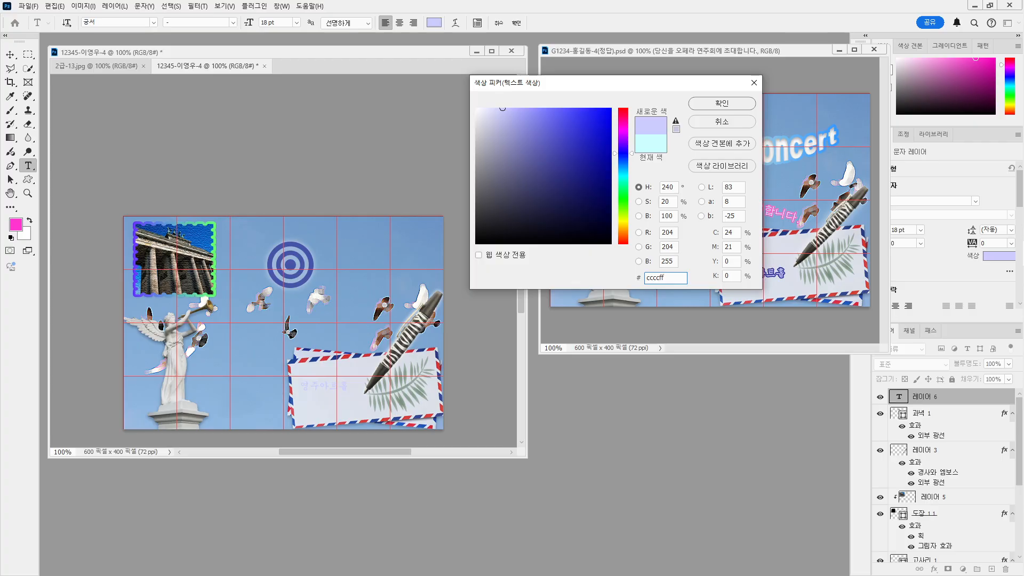
{"action": "left_click", "coordinate": [722, 102]}
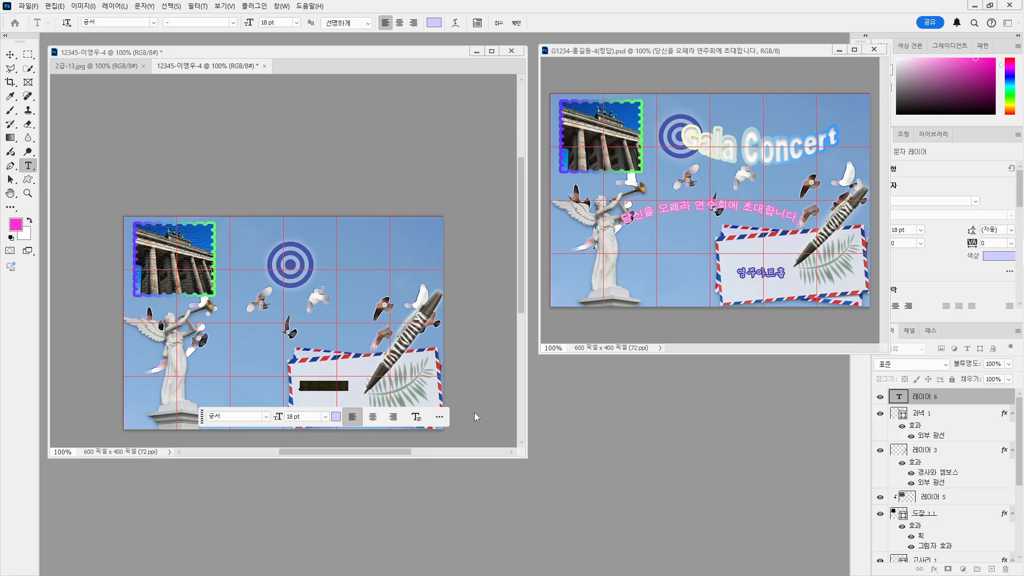
{"action": "left_click", "coordinate": [11, 55]}
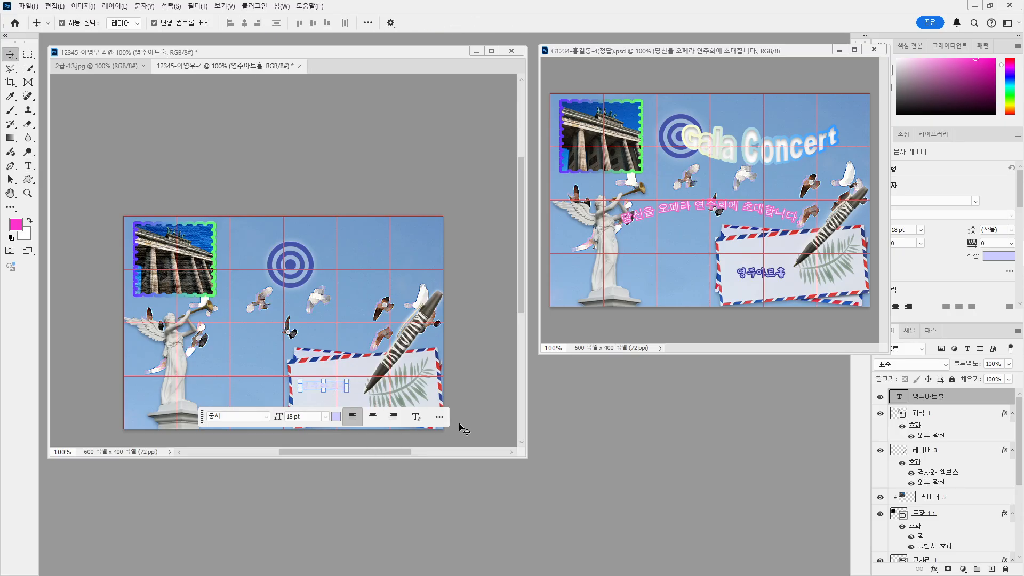
Add a 2 px Stroke (획) effect to the "영주아트홀" layer with its fill type set to Color (색상).
{"action": "double_click", "coordinate": [978, 401]}
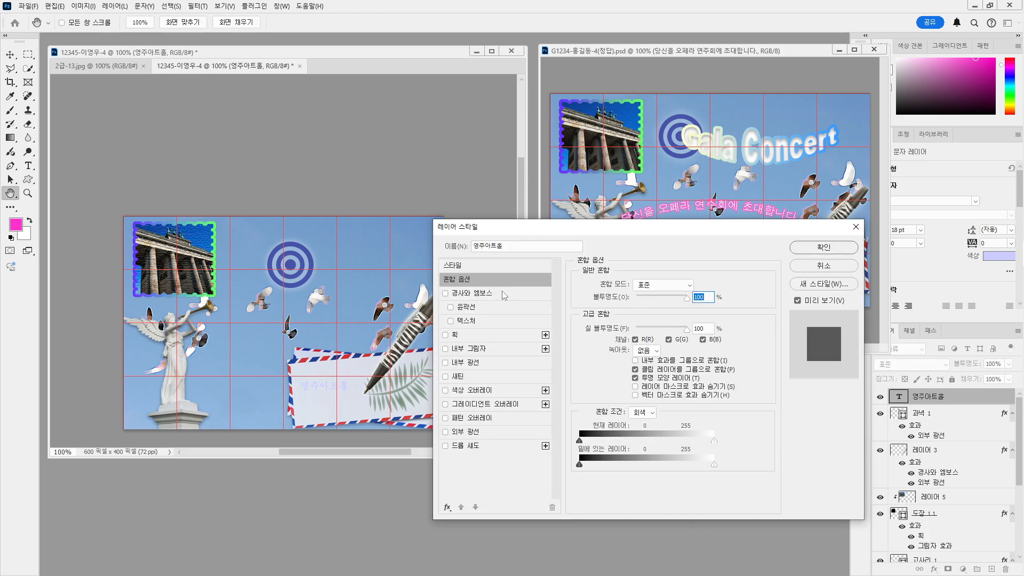
{"action": "left_click", "coordinate": [465, 339]}
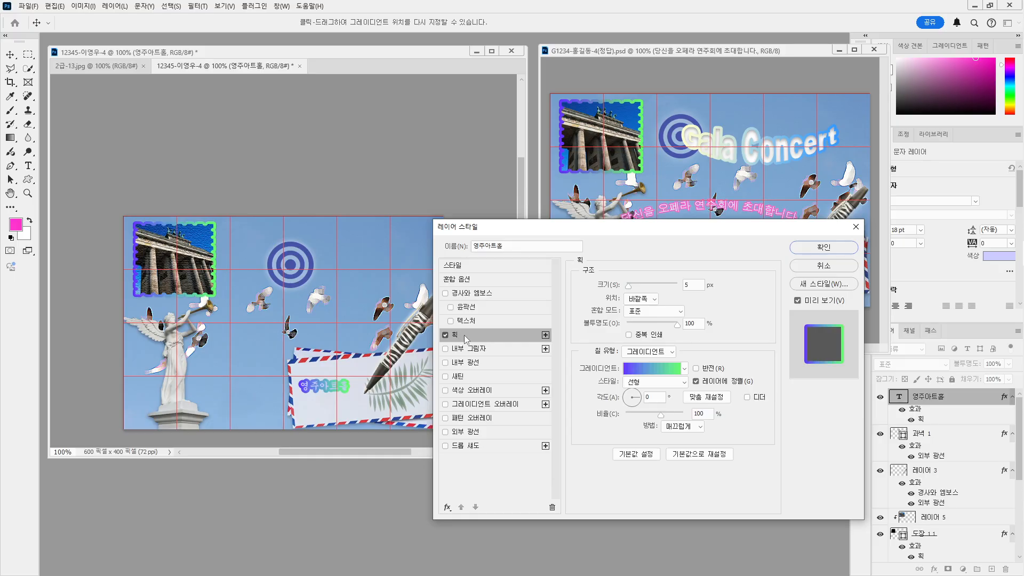
{"action": "left_click", "coordinate": [692, 284]}
{"action": "type", "text": "2"}
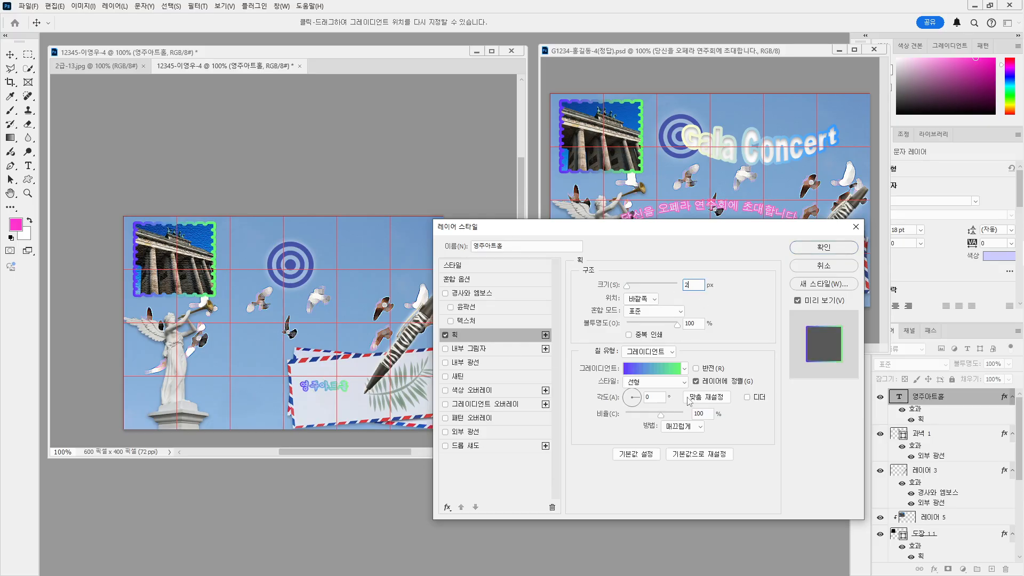
{"action": "left_click", "coordinate": [657, 355]}
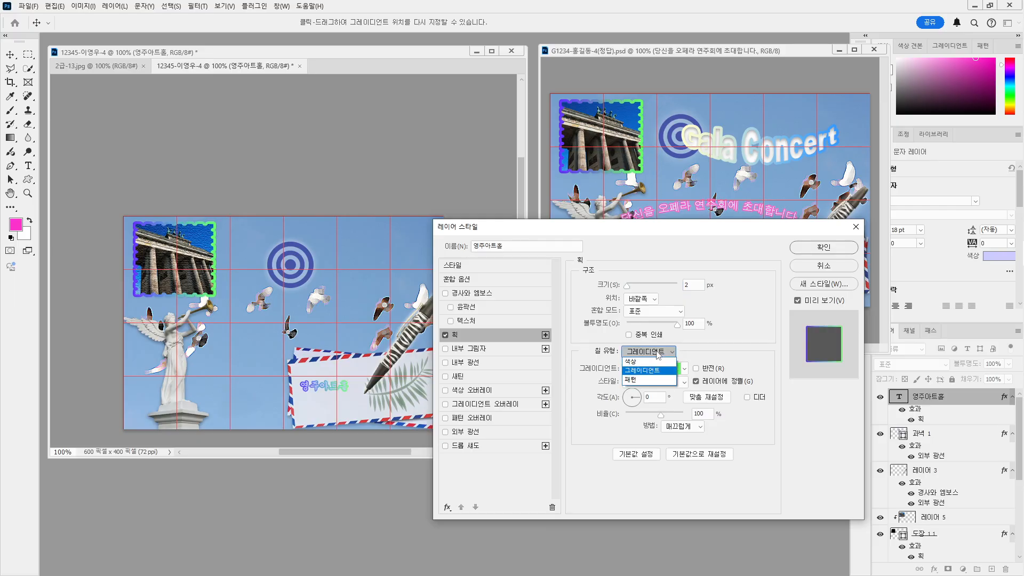
{"action": "left_click", "coordinate": [658, 361]}
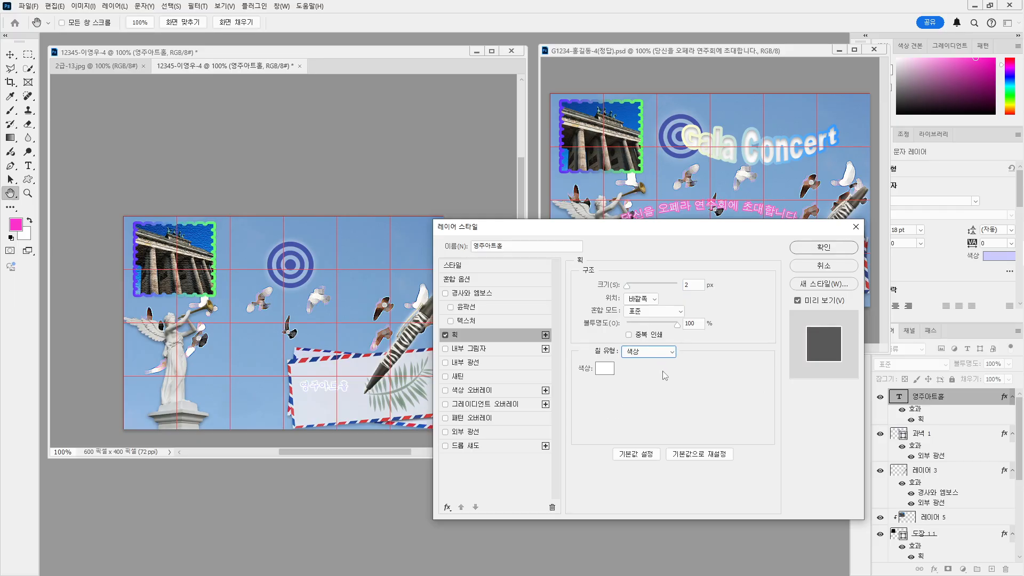
Set the "영주아트홀" stroke colour to #333399 and apply the layer style.
{"action": "left_click", "coordinate": [606, 369]}
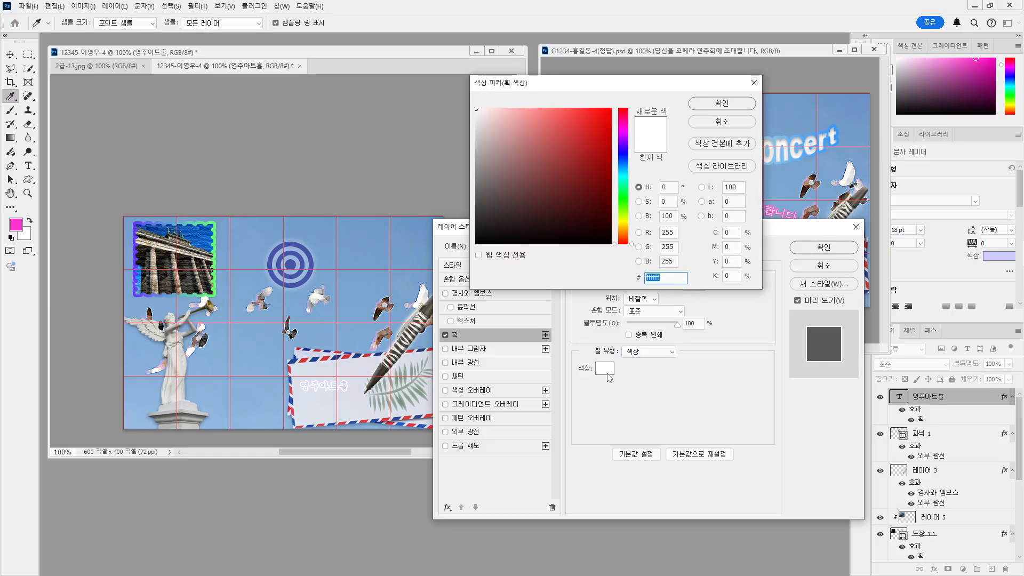
{"action": "type", "text": "3"}
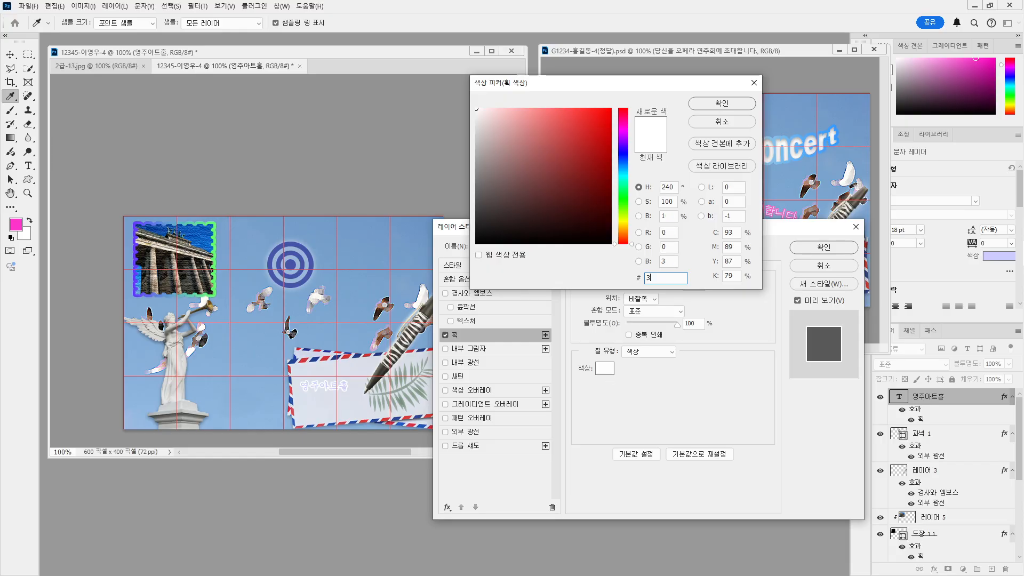
{"action": "type", "text": "33399"}
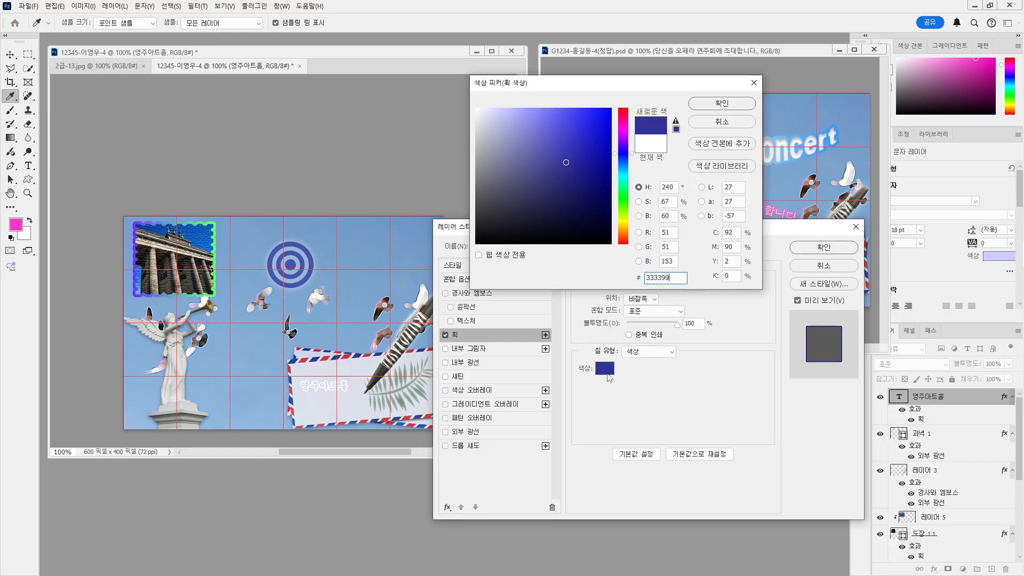
{"action": "left_click", "coordinate": [726, 105]}
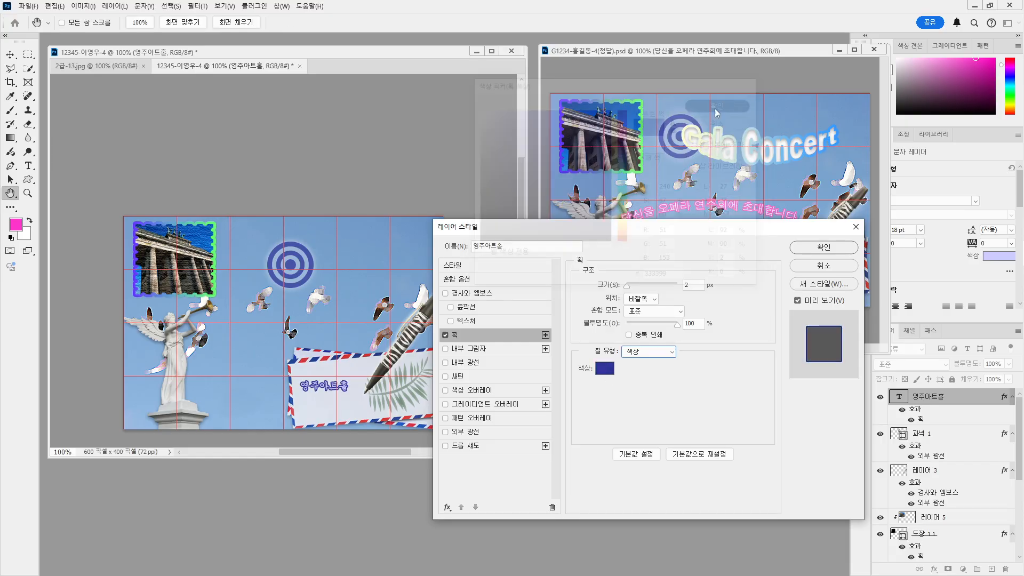
{"action": "left_click", "coordinate": [824, 249]}
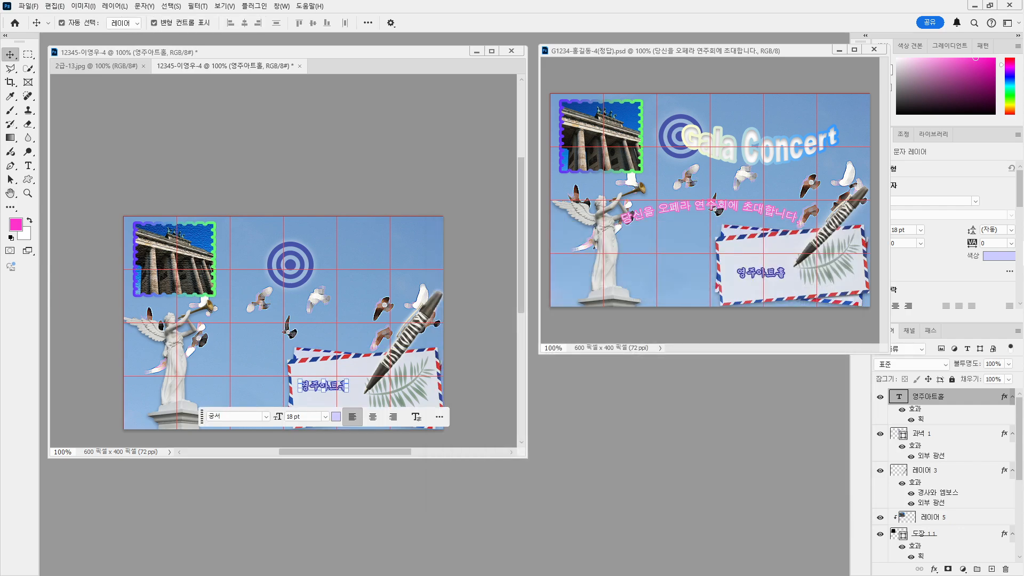
Nudge the "영주아트홀" text right and down on the envelope to match its place in the reference.
{"action": "left_click", "coordinate": [455, 296]}
{"action": "key", "text": "Down"}
{"action": "key", "text": "Down"}
{"action": "key", "text": "Down"}
{"action": "key", "text": "Right"}
{"action": "key", "text": "Right"}
{"action": "key", "text": "Right"}
{"action": "key", "text": "Right"}
{"action": "key", "text": "Right"}
{"action": "key", "text": "Right"}
{"action": "key", "text": "Right"}
{"action": "key", "text": "Right"}
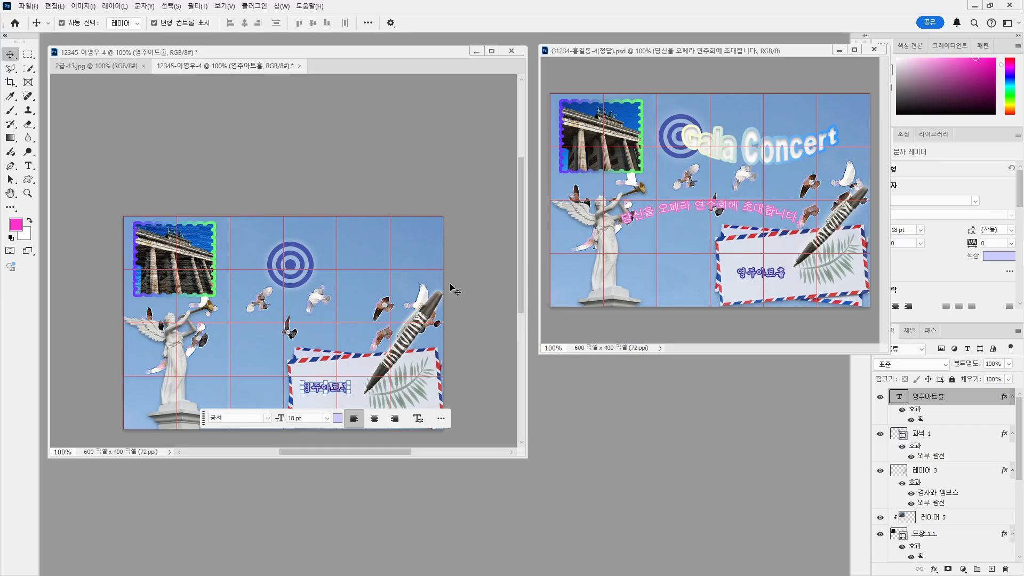
{"action": "key", "text": "Right"}
{"action": "key", "text": "Right"}
{"action": "key", "text": "Right"}
{"action": "key", "text": "Right"}
{"action": "key", "text": "Right"}
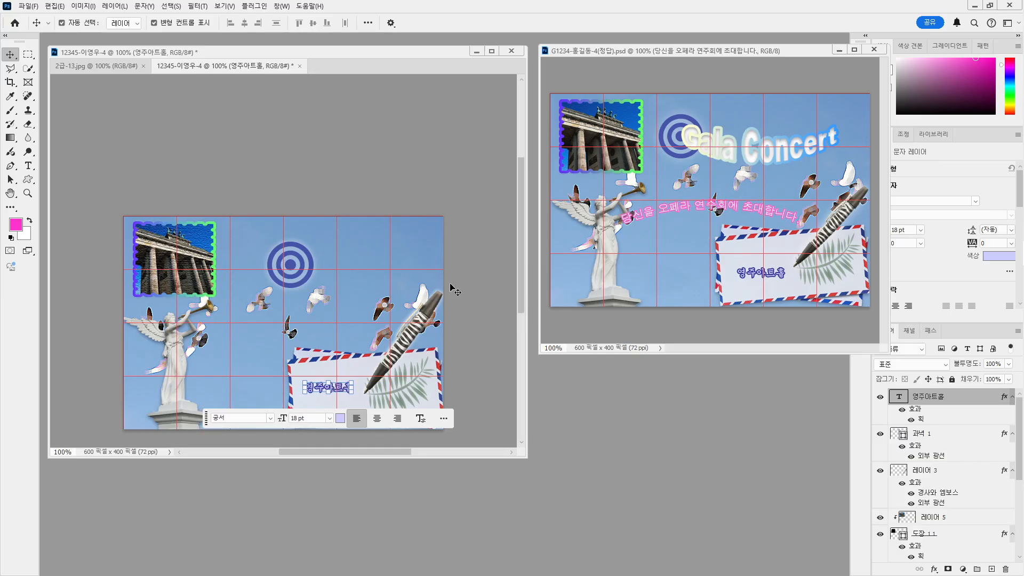
{"action": "key", "text": "Right"}
{"action": "key", "text": "Right"}
{"action": "key", "text": "Right"}
{"action": "key", "text": "Right"}
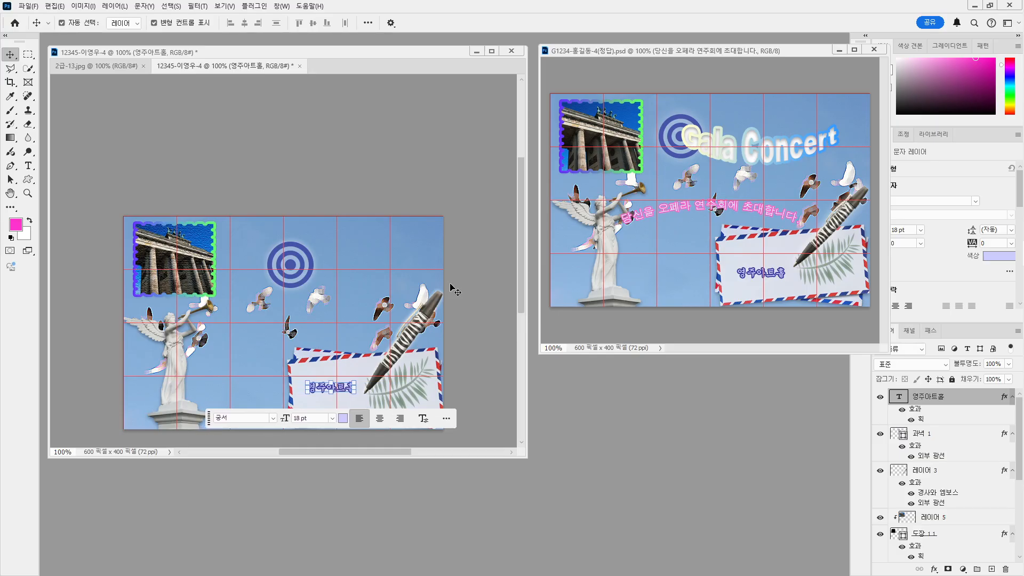
{"action": "key", "text": "Right"}
{"action": "key", "text": "Right"}
{"action": "key", "text": "Right"}
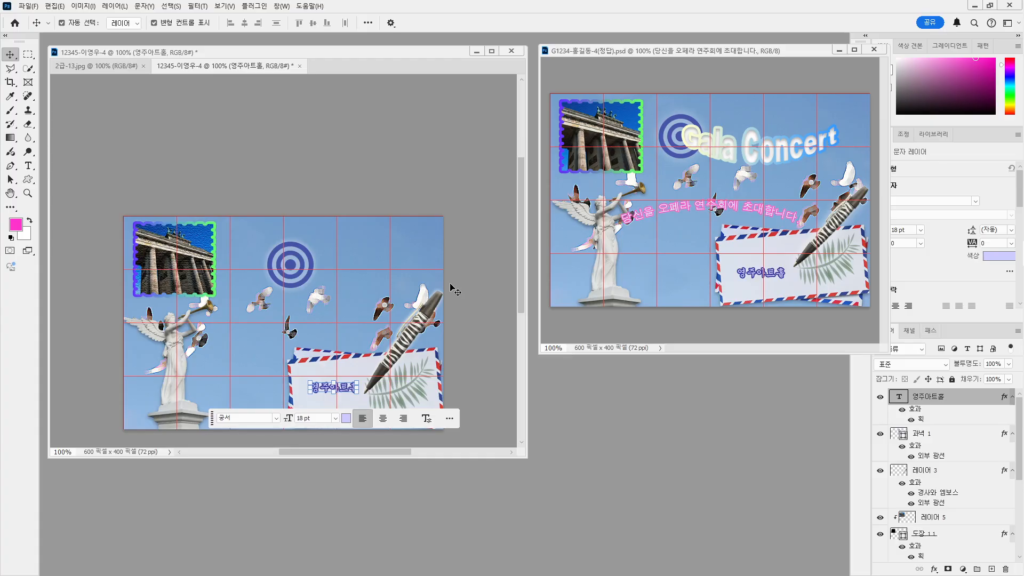
{"action": "key", "text": "Down"}
{"action": "key", "text": "Down"}
{"action": "key", "text": "Down"}
{"action": "key", "text": "Down"}
{"action": "key", "text": "Down"}
{"action": "key", "text": "Down"}
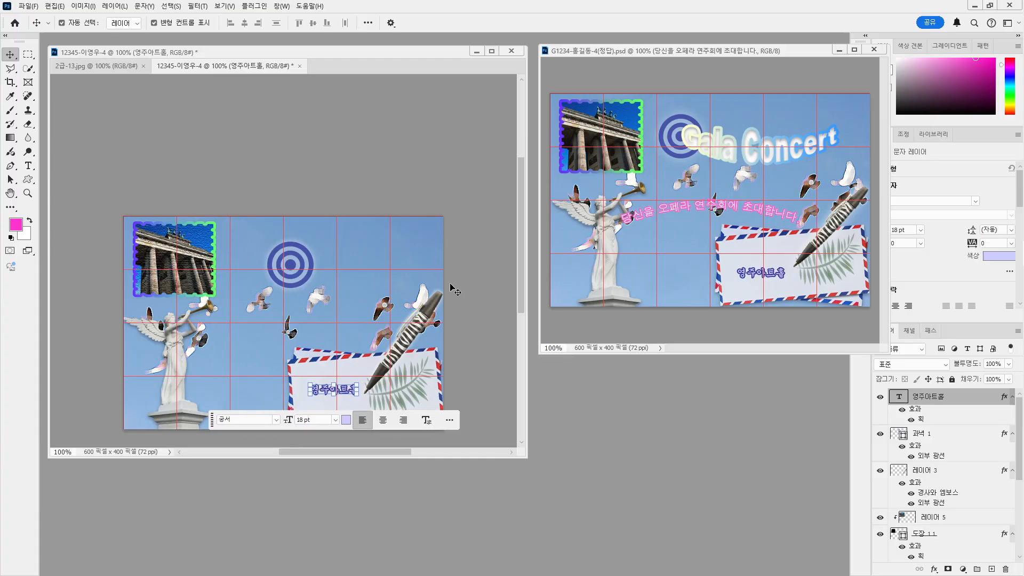
Nudge the "영주아트홀" text further down towards the middle of the envelope and deselect it.
{"action": "key", "text": "Down"}
{"action": "key", "text": "Down"}
{"action": "key", "text": "Down"}
{"action": "key", "text": "Down"}
{"action": "key", "text": "Down"}
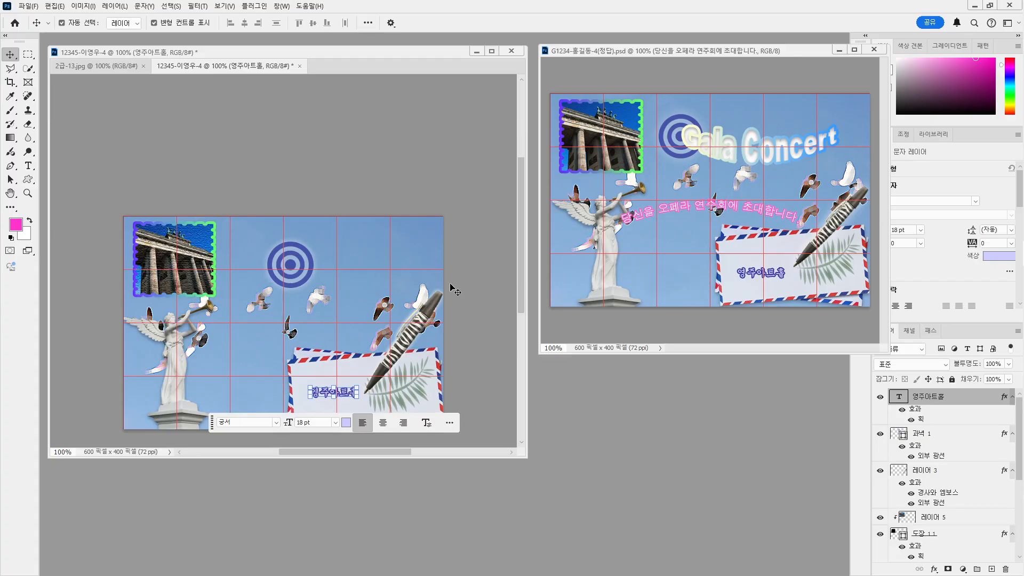
{"action": "key", "text": "Down"}
{"action": "key", "text": "Down"}
{"action": "key", "text": "Down"}
{"action": "key", "text": "Down"}
{"action": "key", "text": "Down"}
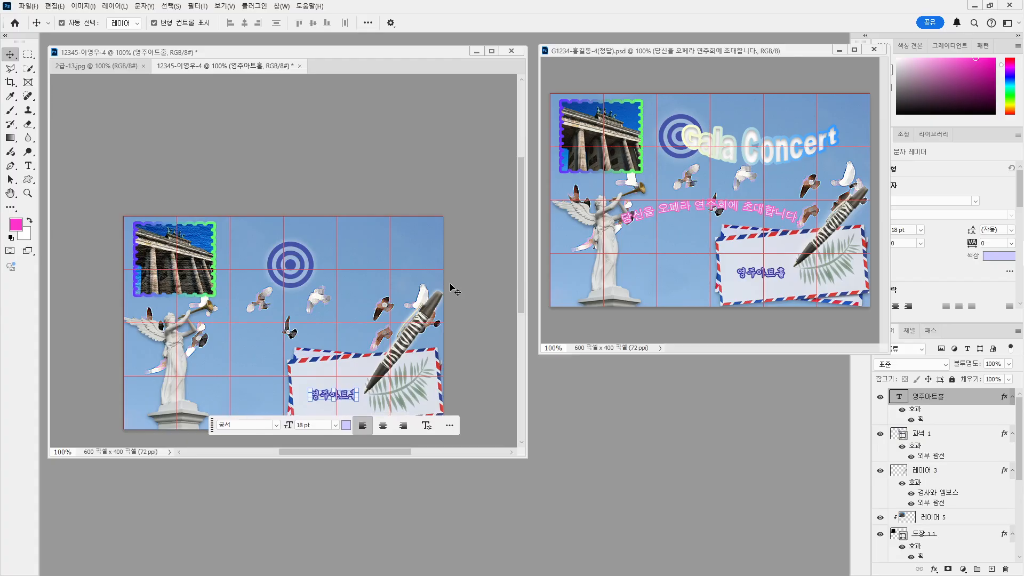
{"action": "key", "text": "Down"}
{"action": "key", "text": "Down"}
{"action": "key", "text": "Down"}
{"action": "key", "text": "Down"}
{"action": "key", "text": "Down"}
{"action": "key", "text": "Down"}
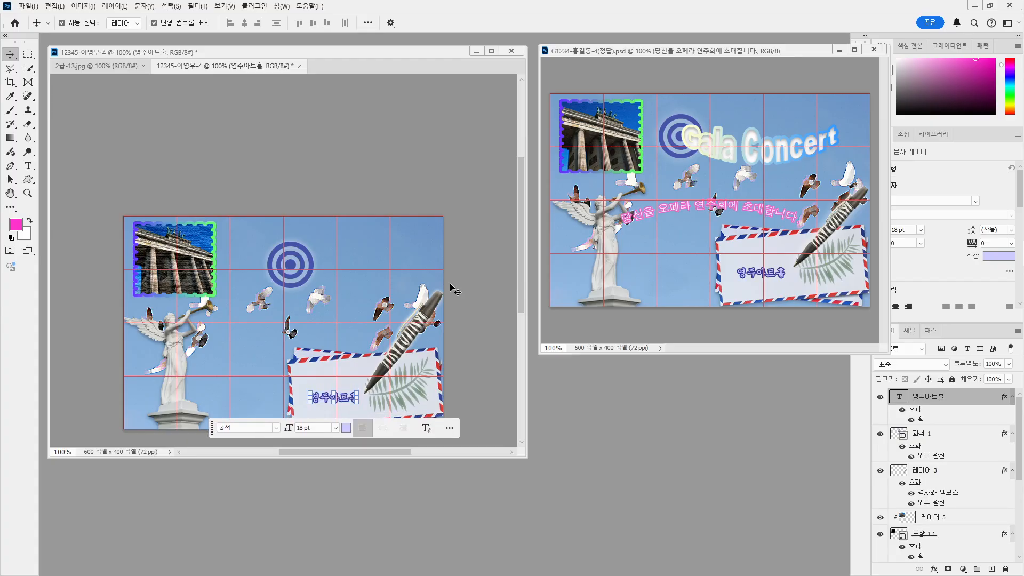
{"action": "key", "text": "Down"}
{"action": "key", "text": "Down"}
{"action": "key", "text": "Down"}
{"action": "key", "text": "Down"}
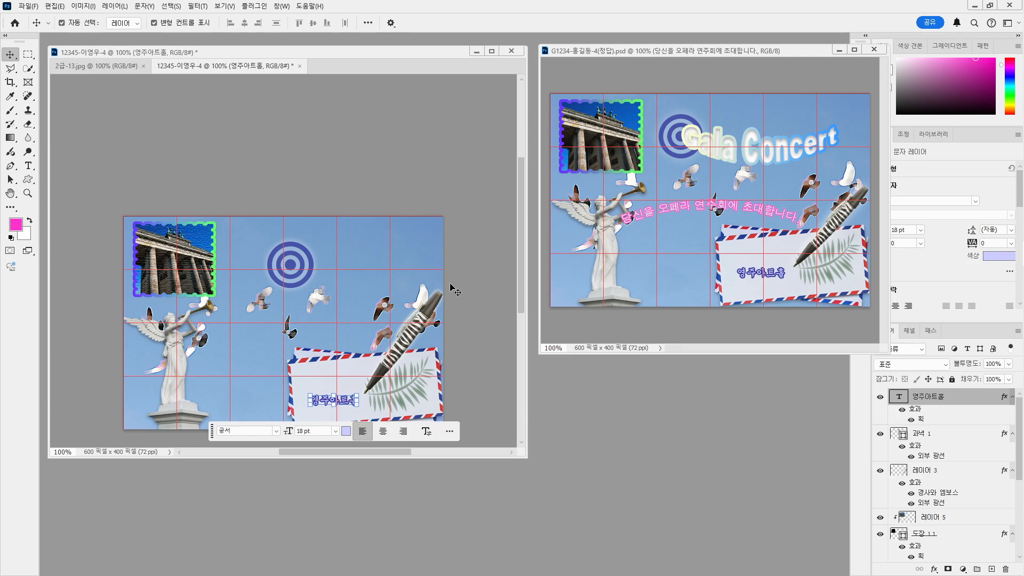
{"action": "key", "text": "Down"}
{"action": "key", "text": "Down"}
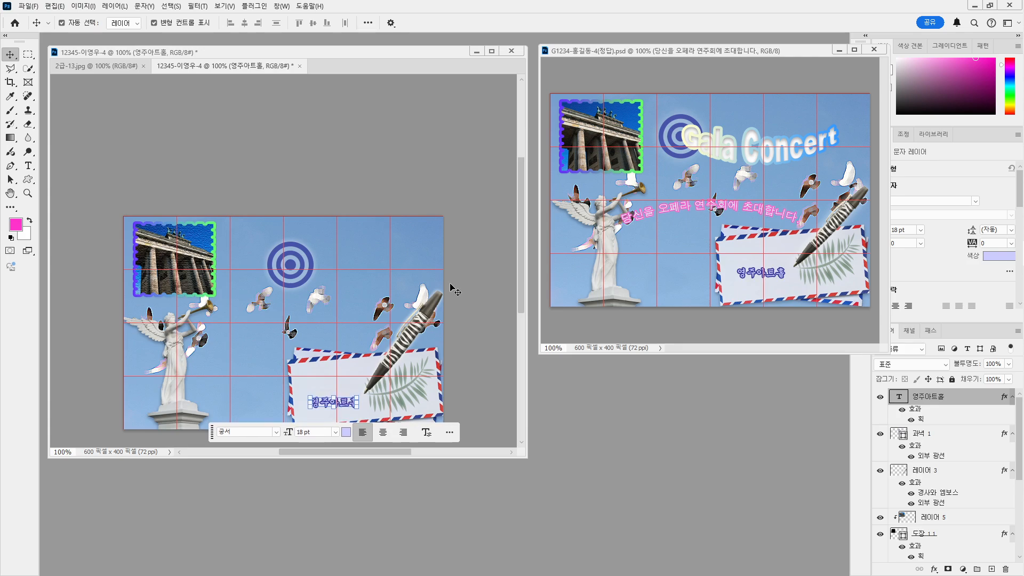
{"action": "left_click", "coordinate": [487, 317]}
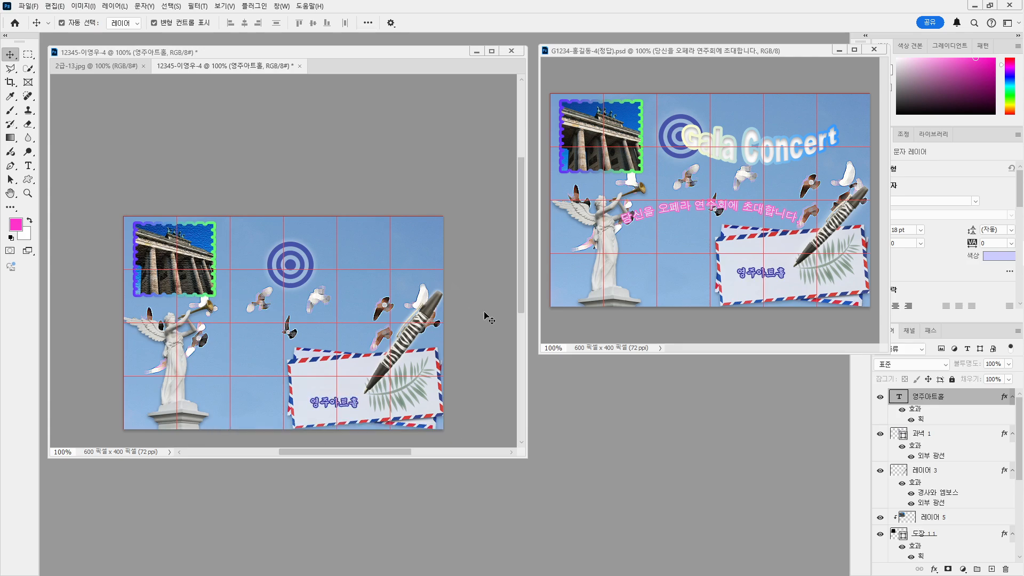
Reselect the "영주아트홀" text, nudge it slightly back up on the envelope to match the reference, and deselect it.
{"action": "left_click", "coordinate": [351, 411]}
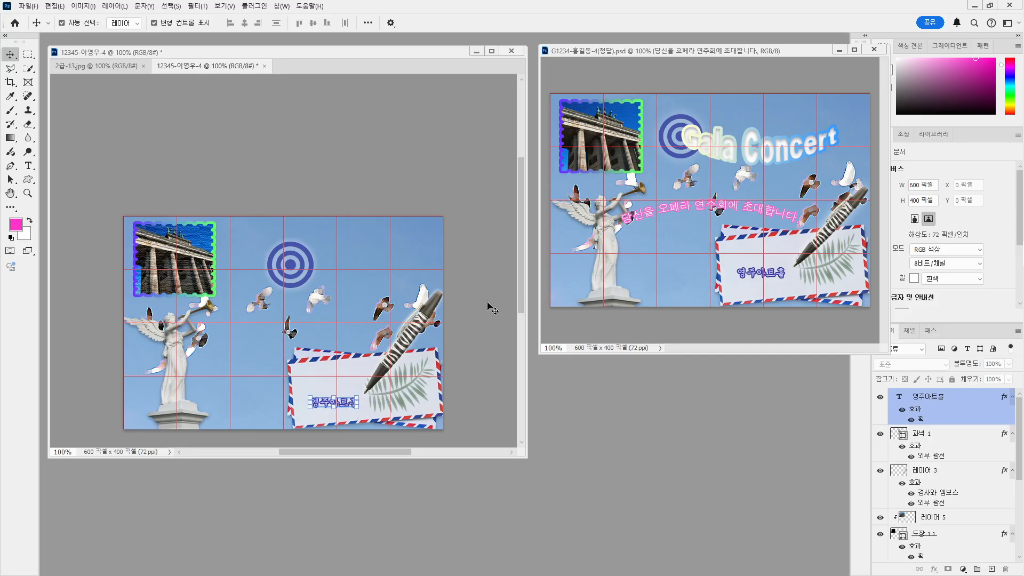
{"action": "key", "text": "Up"}
{"action": "key", "text": "Up"}
{"action": "key", "text": "Up"}
{"action": "key", "text": "Up"}
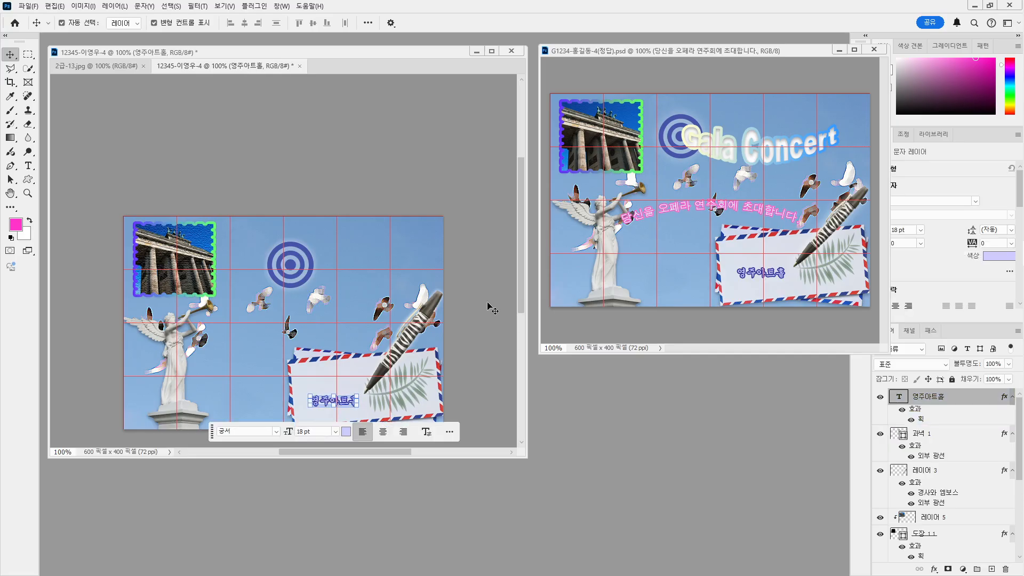
{"action": "key", "text": "Up"}
{"action": "key", "text": "Up"}
{"action": "key", "text": "Up"}
{"action": "key", "text": "Up"}
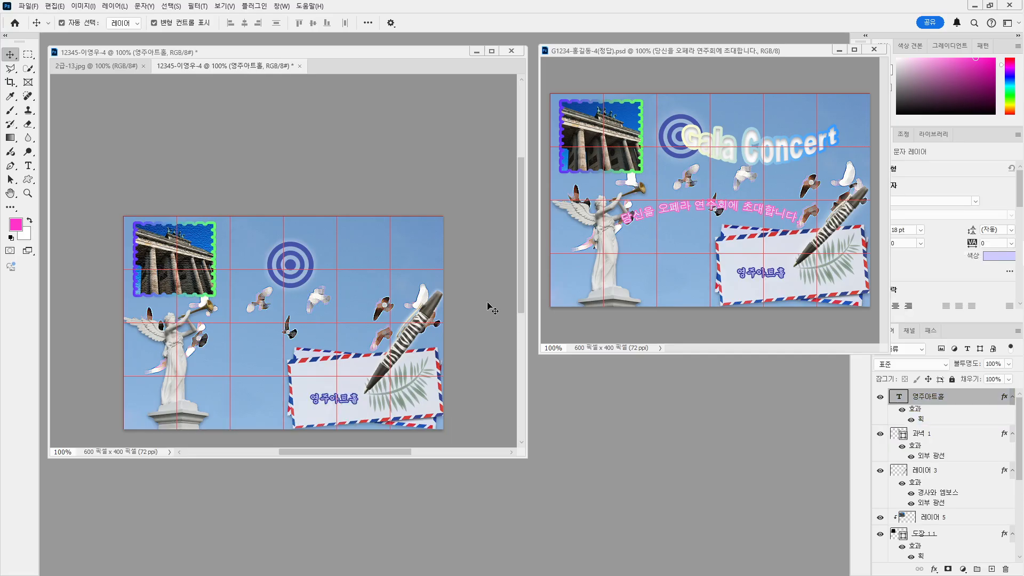
{"action": "left_click", "coordinate": [483, 319]}
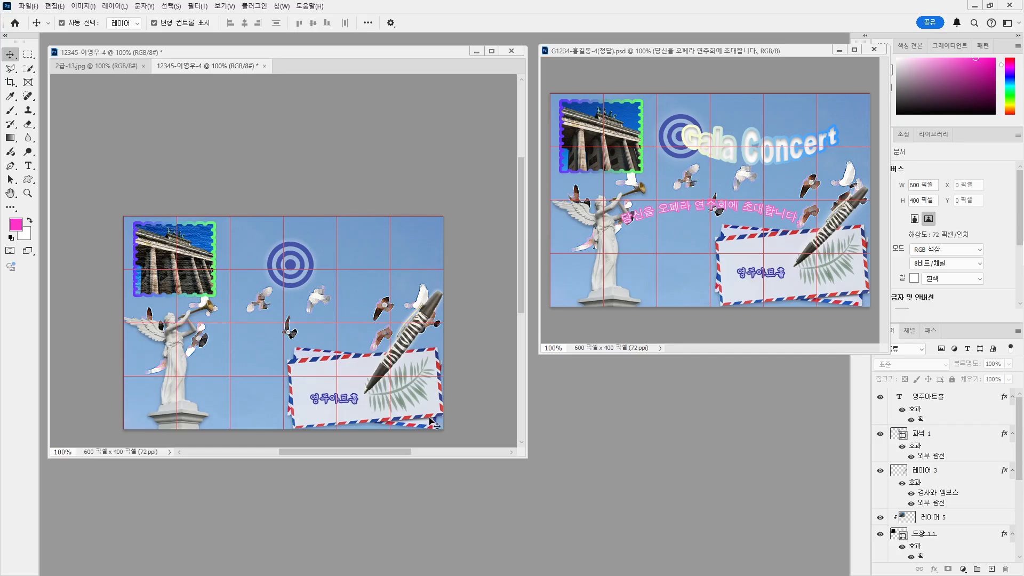
{"action": "left_click", "coordinate": [384, 358]}
{"action": "left_click", "coordinate": [448, 316]}
Add the horizontal text "당신을 오페라 연주회에 초대합니다" across the middle of the canvas, starting beside the angel statue.
{"action": "left_click", "coordinate": [35, 166]}
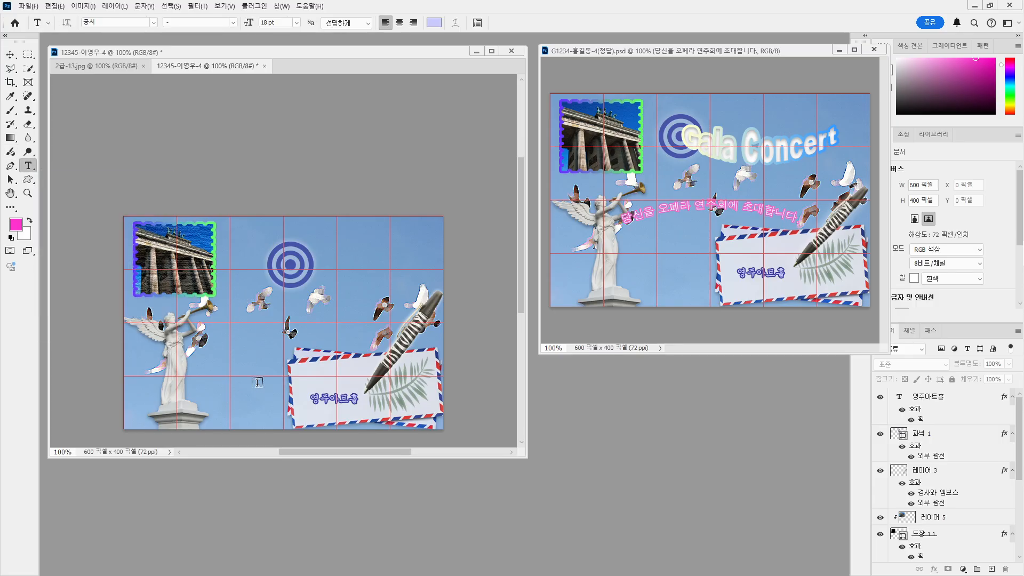
{"action": "left_click", "coordinate": [198, 322]}
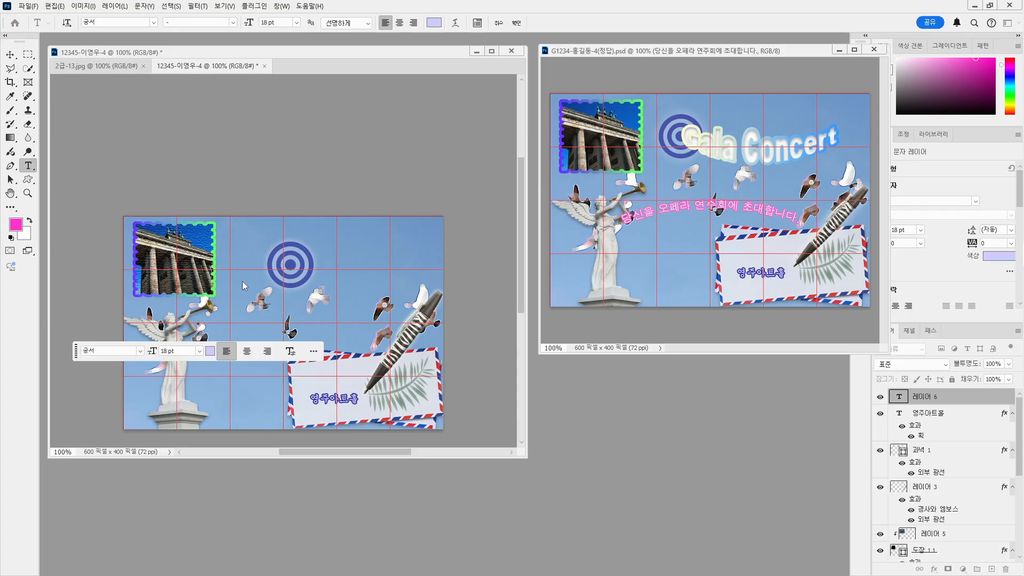
{"action": "type", "text": "ekd"}
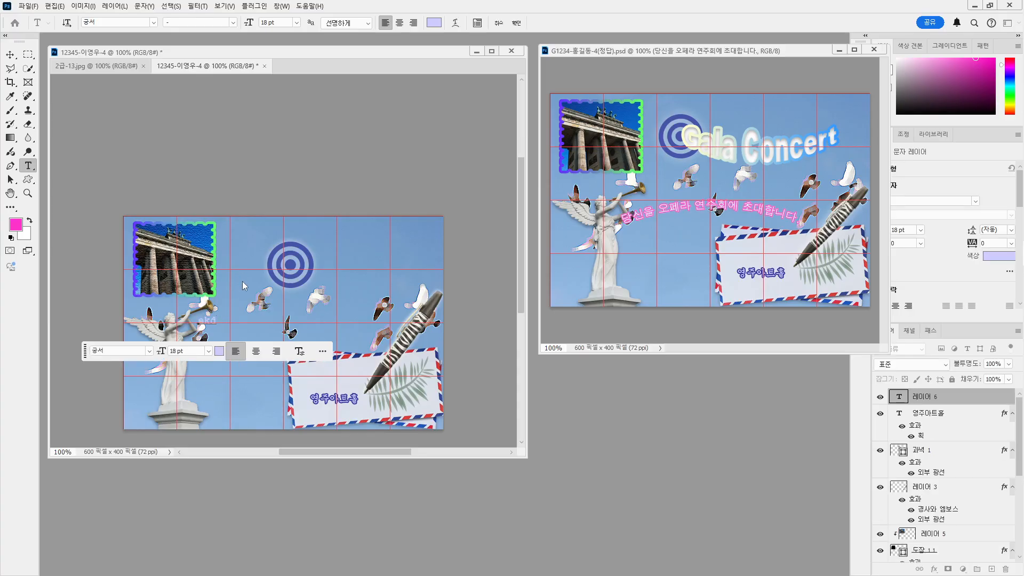
{"action": "key", "text": "BackSpace"}
{"action": "key", "text": "BackSpace"}
{"action": "key", "text": "BackSpace"}
{"action": "type", "text": "당"}
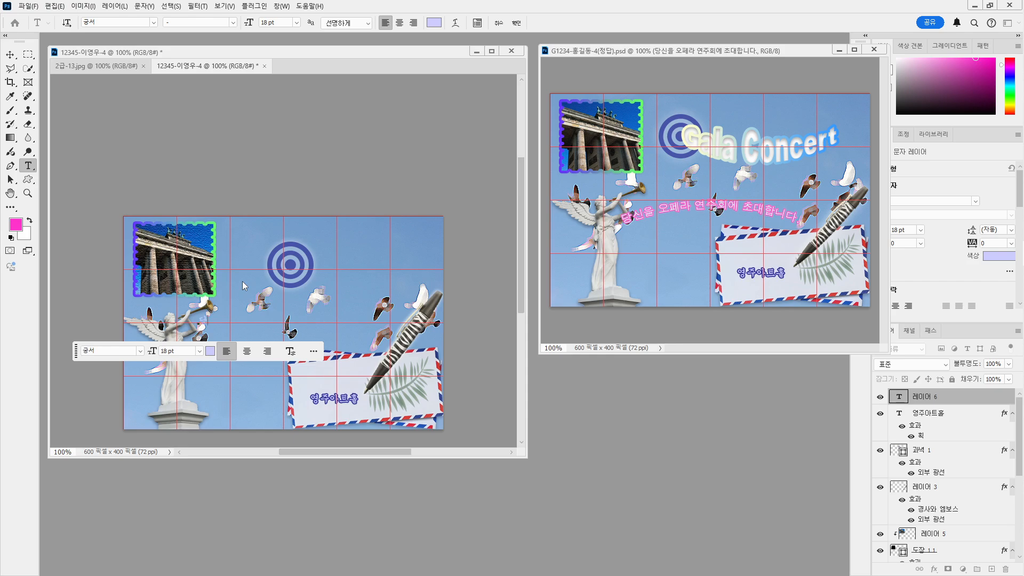
{"action": "type", "text": "신을"}
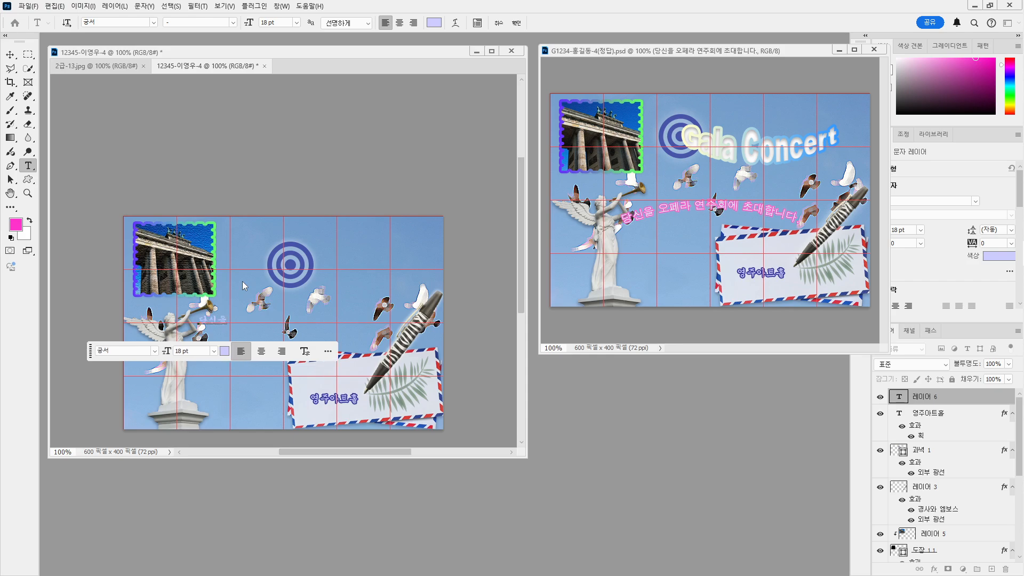
{"action": "type", "text": " 오"}
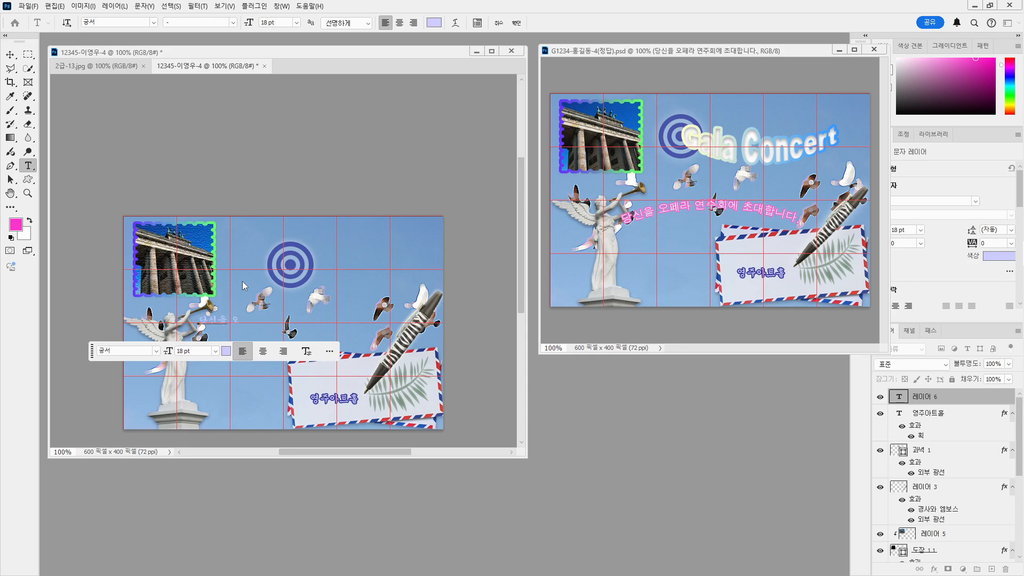
{"action": "type", "text": "페라"}
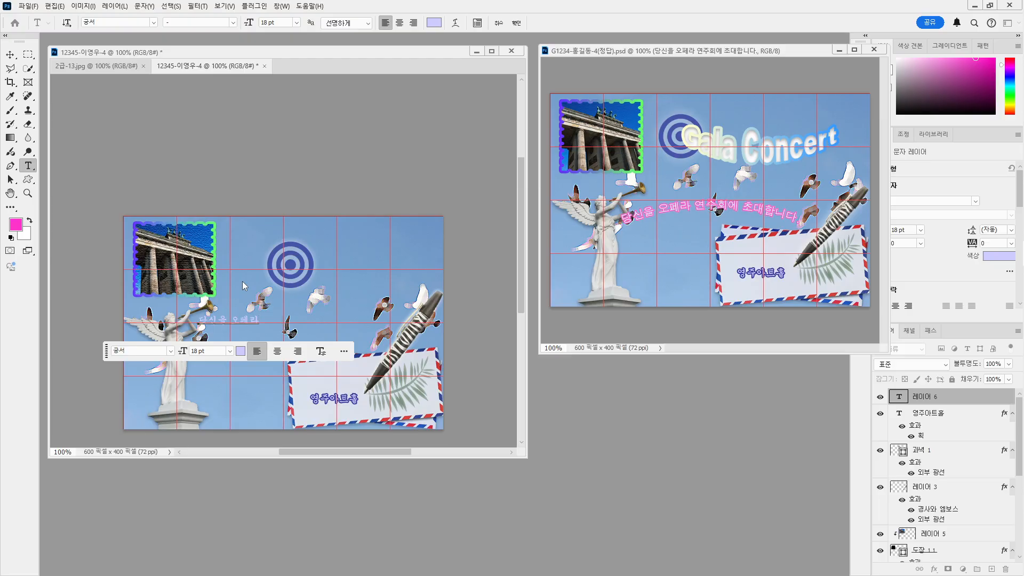
{"action": "type", "text": " 연주회에"}
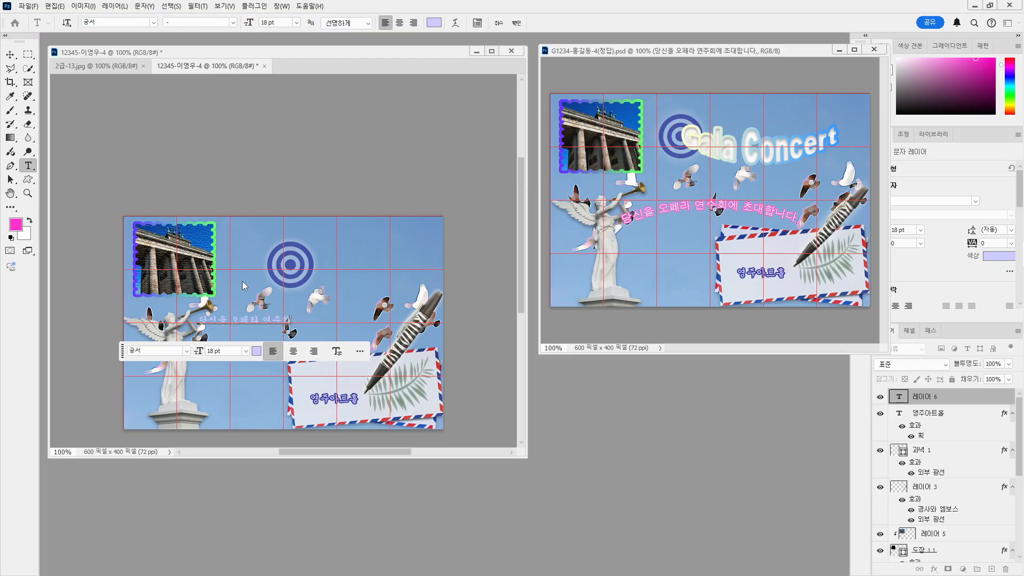
{"action": "type", "text": " 초"}
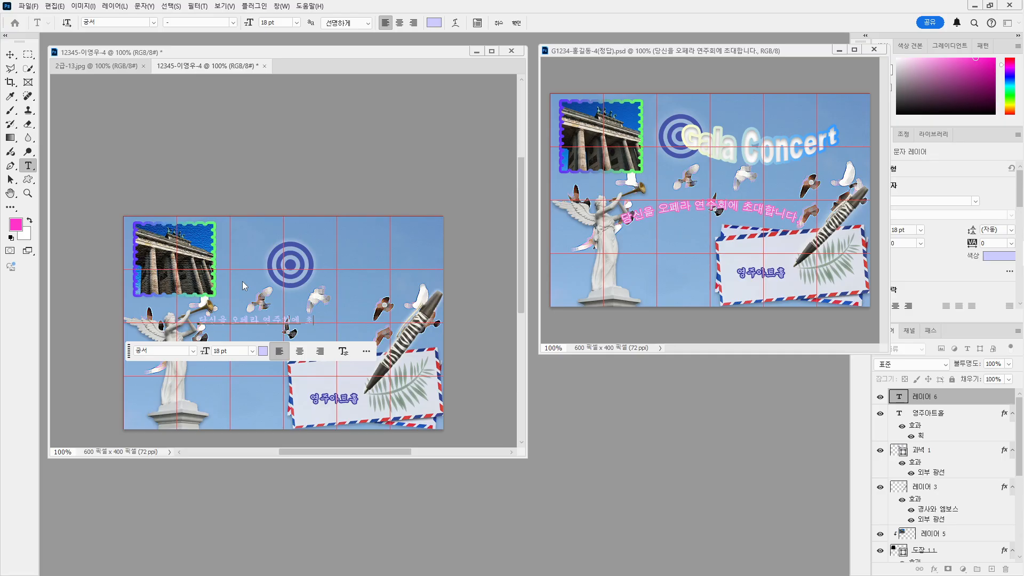
{"action": "type", "text": "대한"}
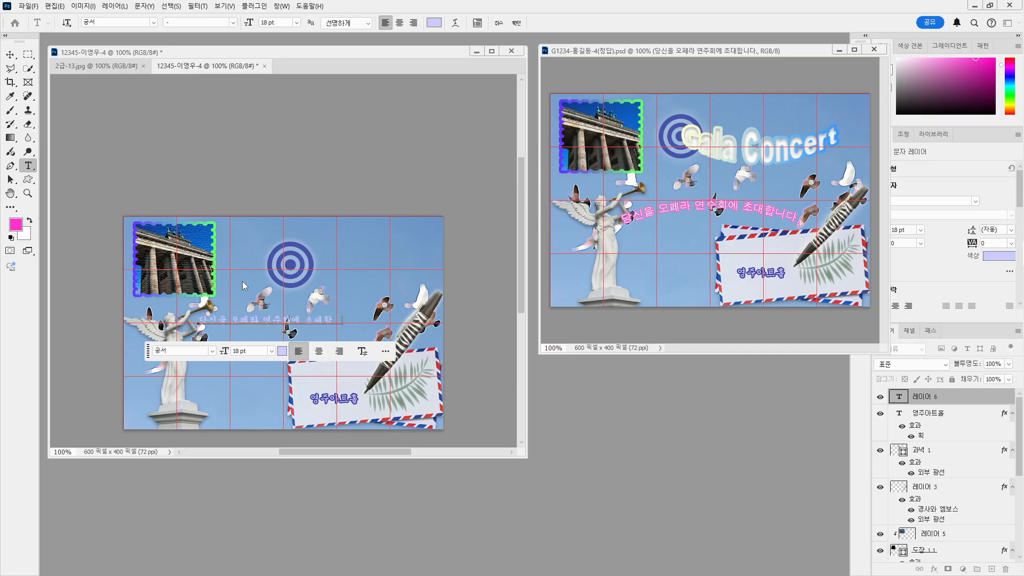
{"action": "key", "text": "BackSpace"}
{"action": "type", "text": "합니다"}
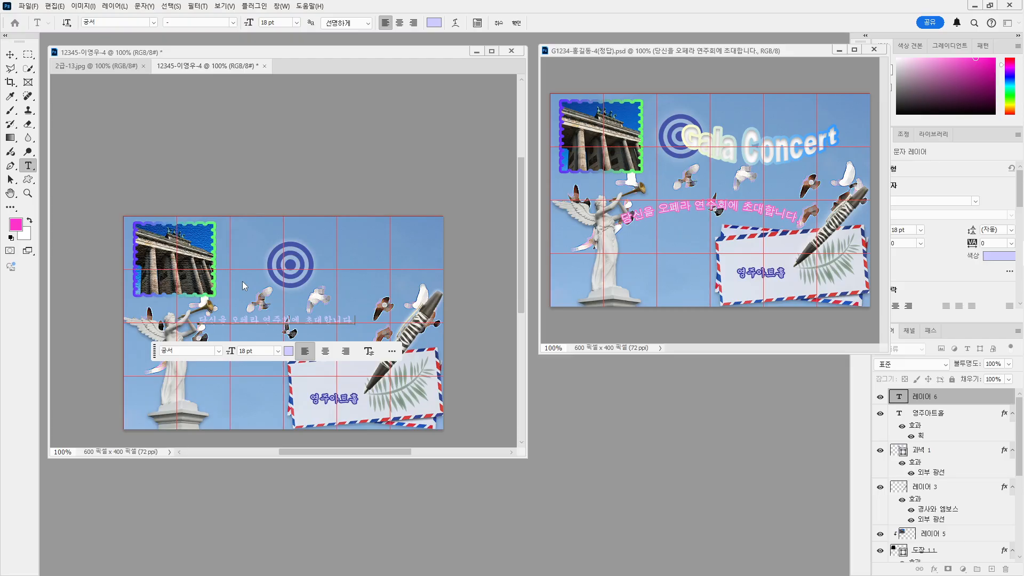
Set the whole "당신을 오페라 연주회에 초대합니다" text to the 돋움 font at 20 pt.
{"action": "key", "text": "ctrl+a"}
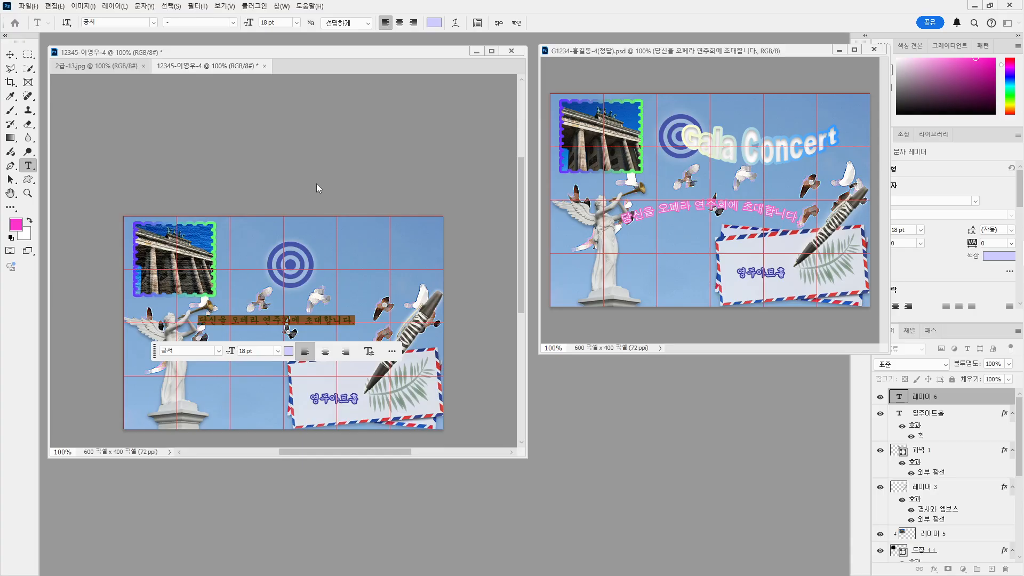
{"action": "left_click", "coordinate": [154, 23]}
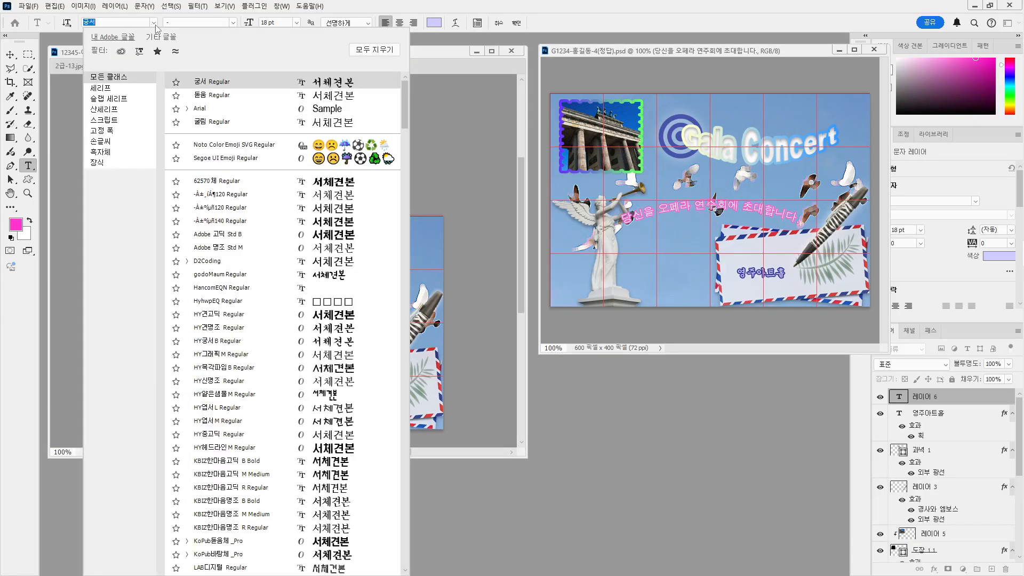
{"action": "left_click", "coordinate": [156, 24]}
{"action": "left_click", "coordinate": [155, 24]}
{"action": "scroll", "coordinate": [257, 333], "scroll_direction": "down", "scroll_amount": 3}
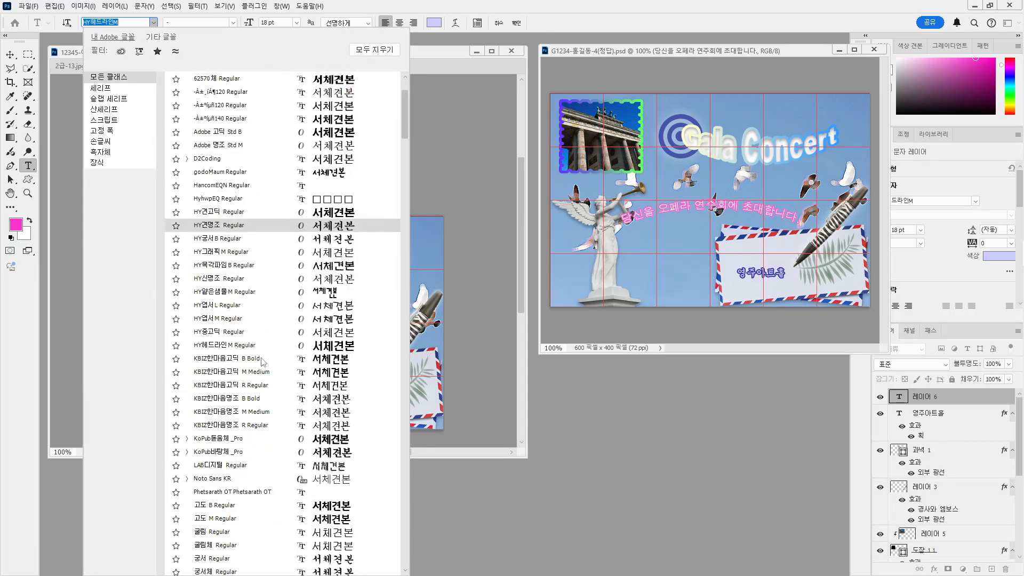
{"action": "scroll", "coordinate": [262, 362], "scroll_direction": "down", "scroll_amount": 2}
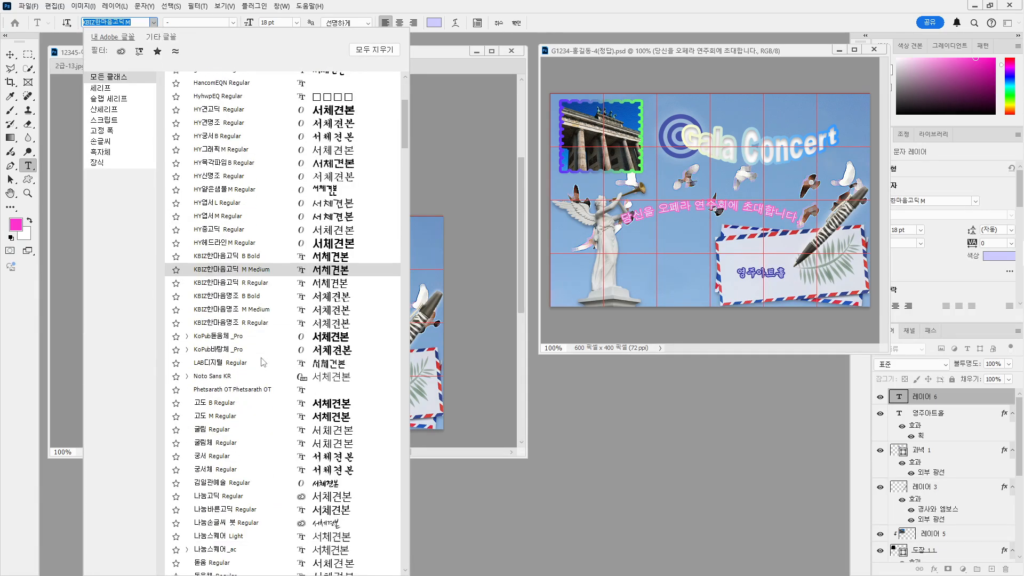
{"action": "scroll", "coordinate": [263, 361], "scroll_direction": "down", "scroll_amount": 2}
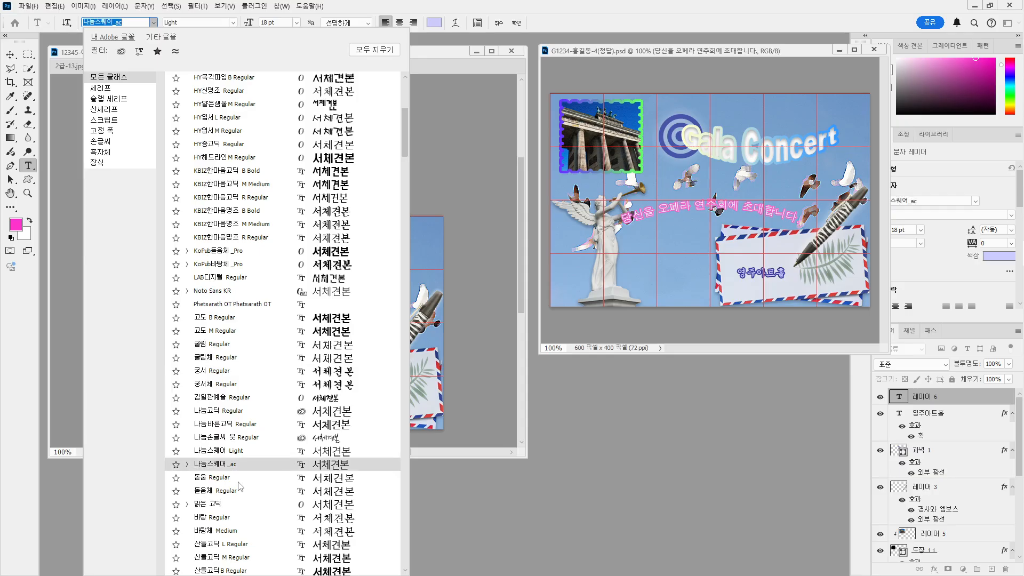
{"action": "scroll", "coordinate": [238, 467], "scroll_direction": "down", "scroll_amount": 1}
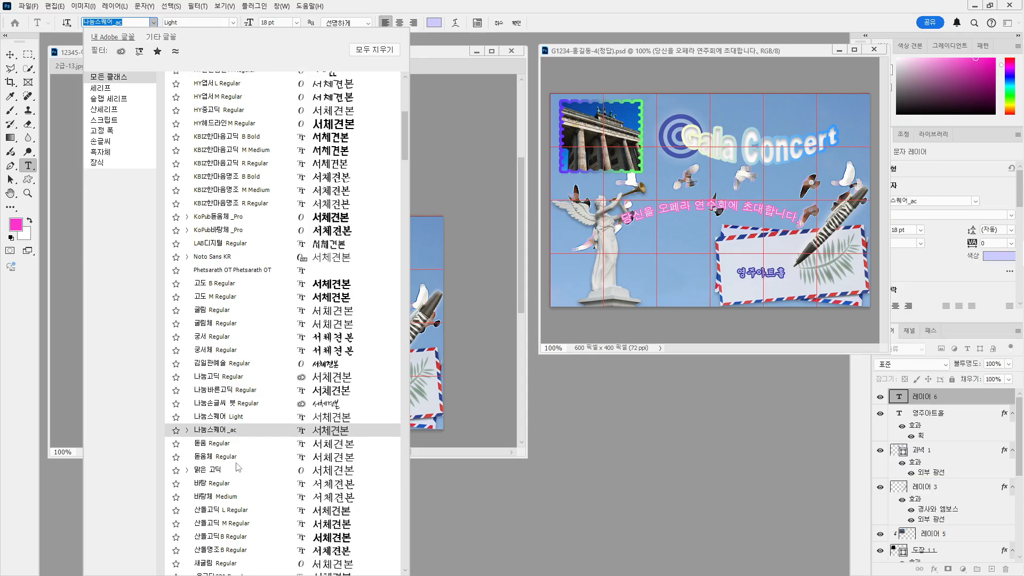
{"action": "scroll", "coordinate": [239, 467], "scroll_direction": "down", "scroll_amount": 5}
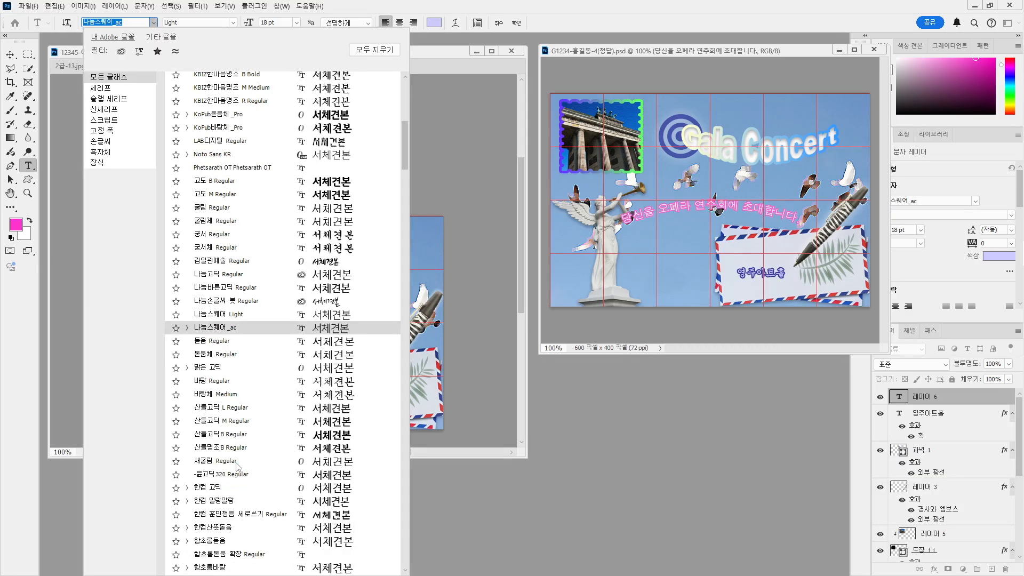
{"action": "scroll", "coordinate": [239, 467], "scroll_direction": "up", "scroll_amount": 12}
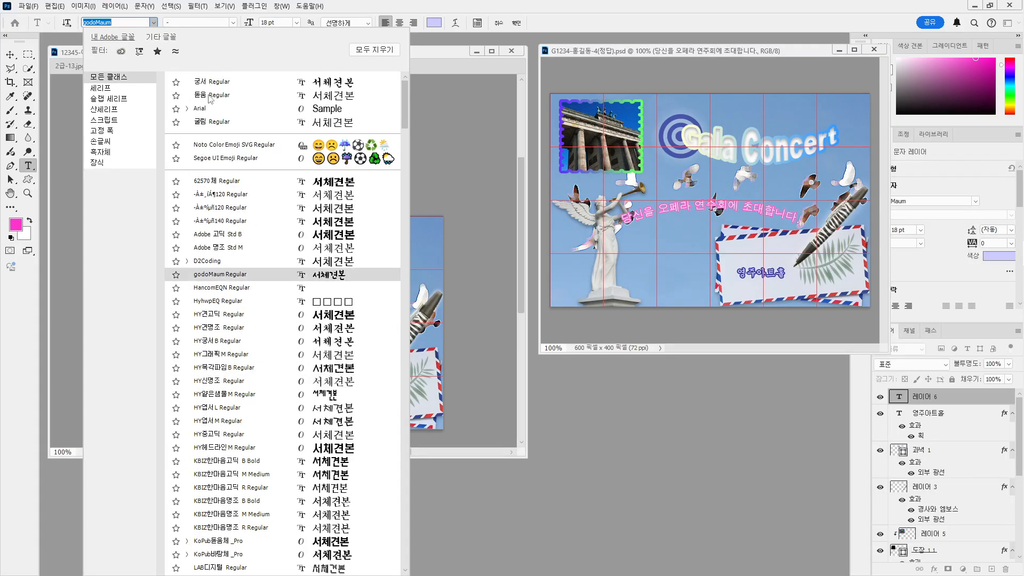
{"action": "left_click", "coordinate": [209, 96]}
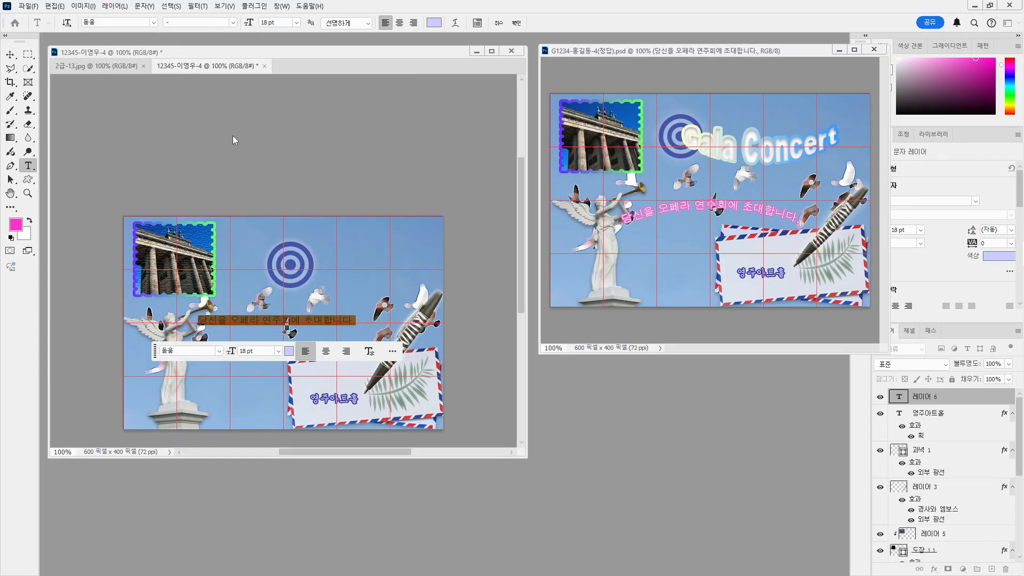
{"action": "left_click", "coordinate": [282, 22]}
{"action": "type", "text": "20"}
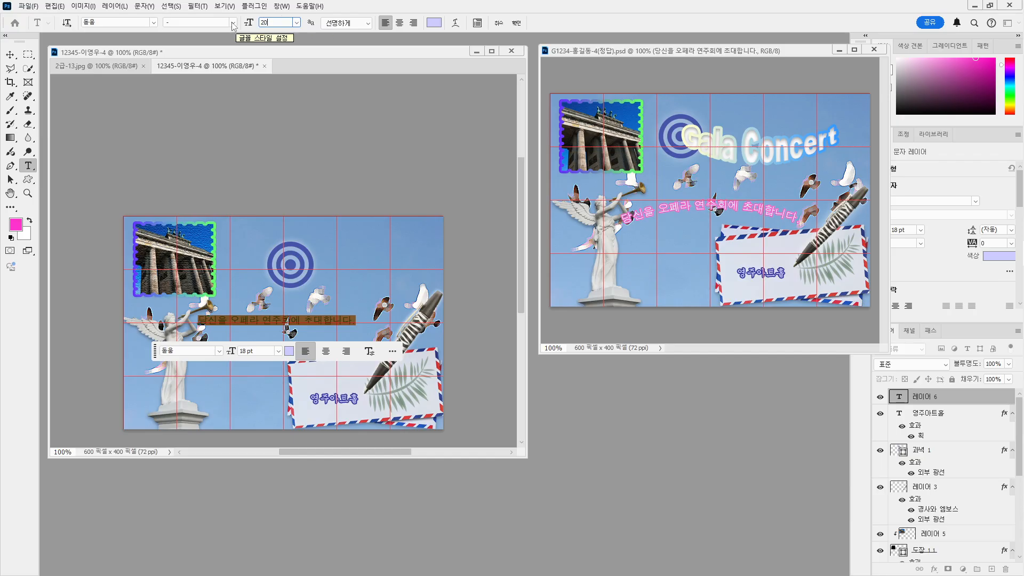
{"action": "key", "text": "Return"}
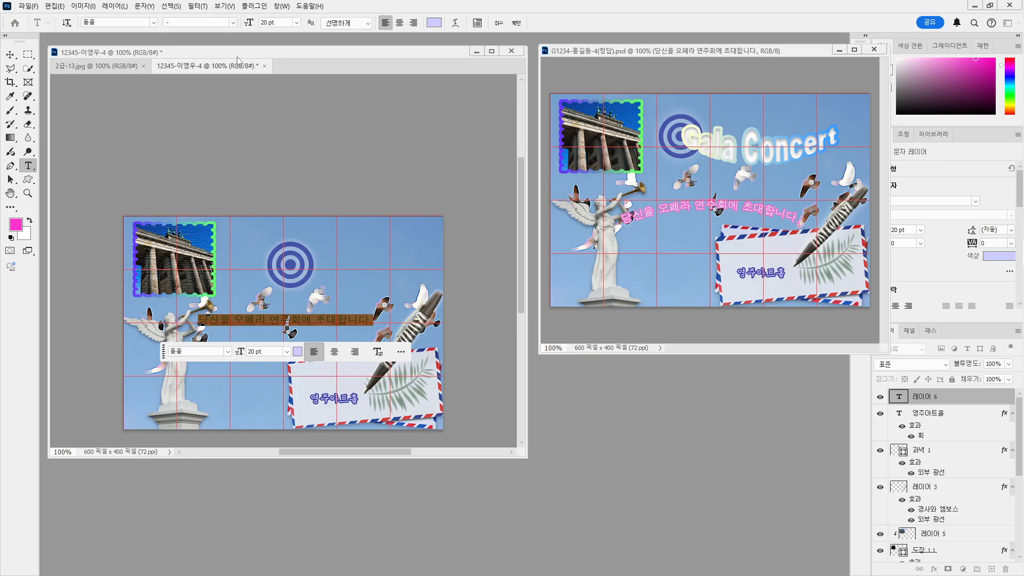
Set the colour of the whole "당신을 오페라 연주회에 초대합니다" text to #ccffff and commit the text.
{"action": "left_click", "coordinate": [433, 23]}
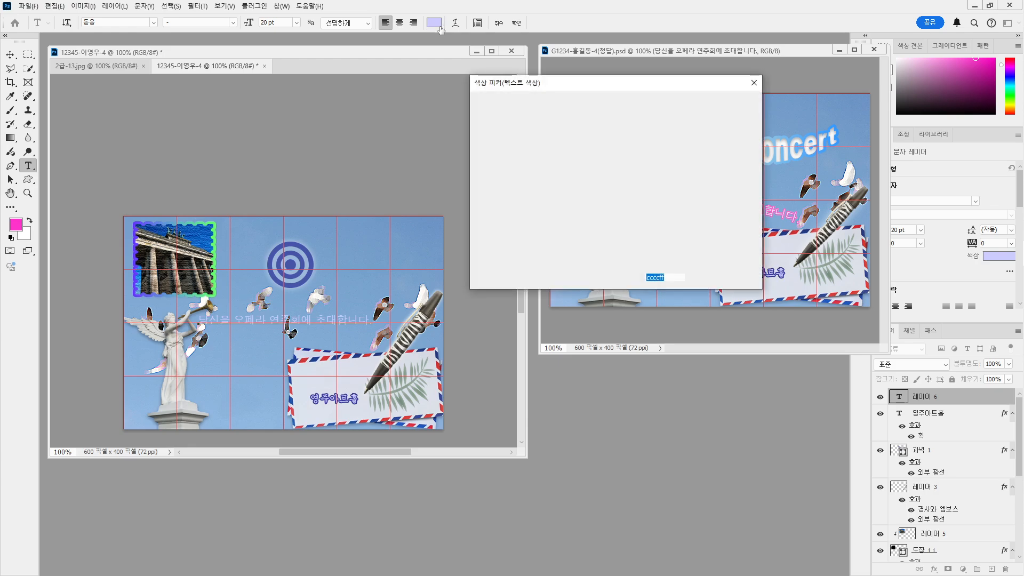
{"action": "left_click", "coordinate": [670, 278]}
{"action": "key", "text": "BackSpace"}
{"action": "key", "text": "BackSpace"}
{"action": "key", "text": "BackSpace"}
{"action": "key", "text": "BackSpace"}
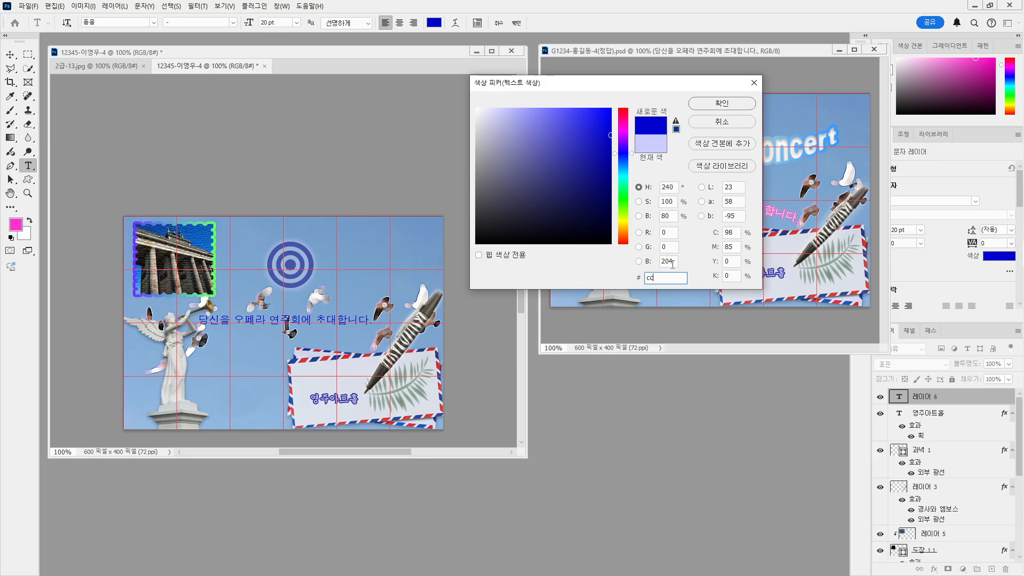
{"action": "type", "text": "ffff"}
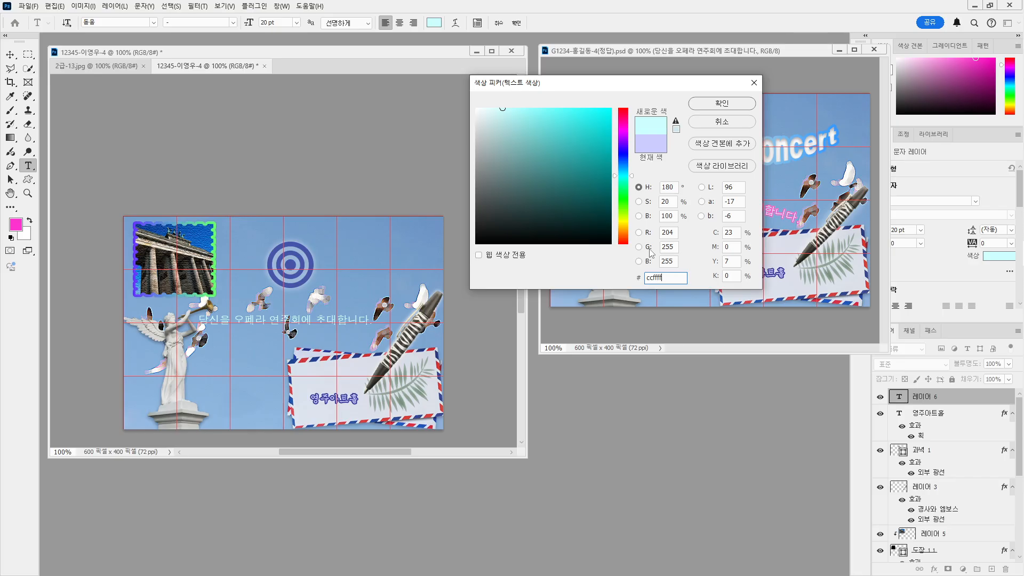
{"action": "left_click", "coordinate": [721, 103]}
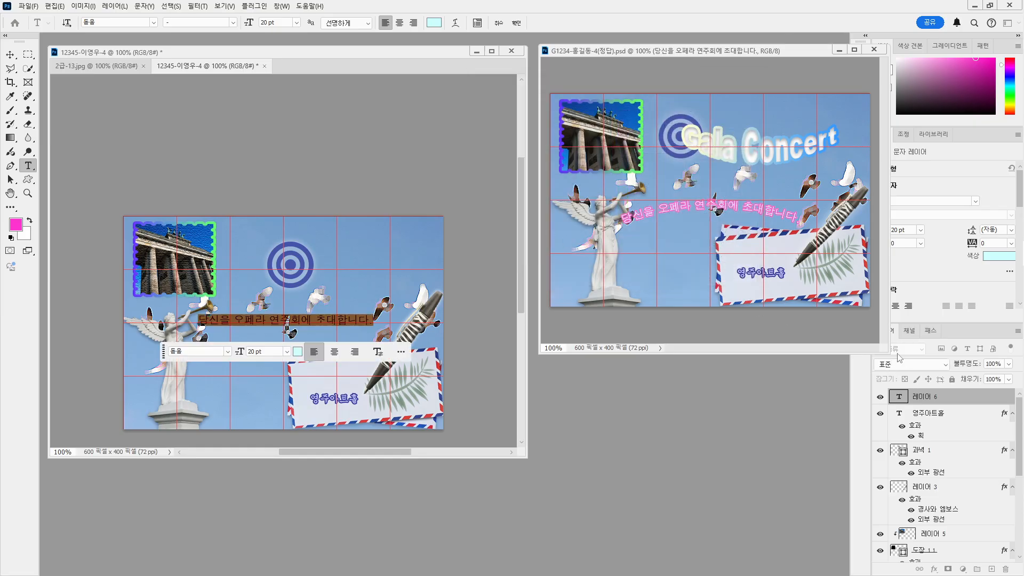
{"action": "left_click", "coordinate": [970, 397]}
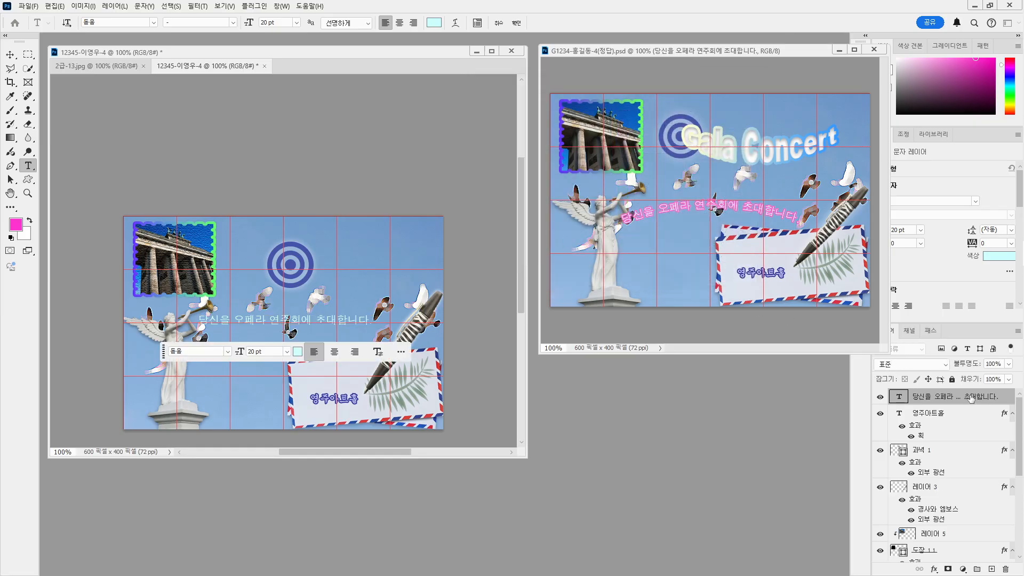
Add a 2 px outside stroke (획) in colour #ff66cc to the "당신을 오페라 연주회에 초대합니다" text layer.
{"action": "double_click", "coordinate": [971, 398]}
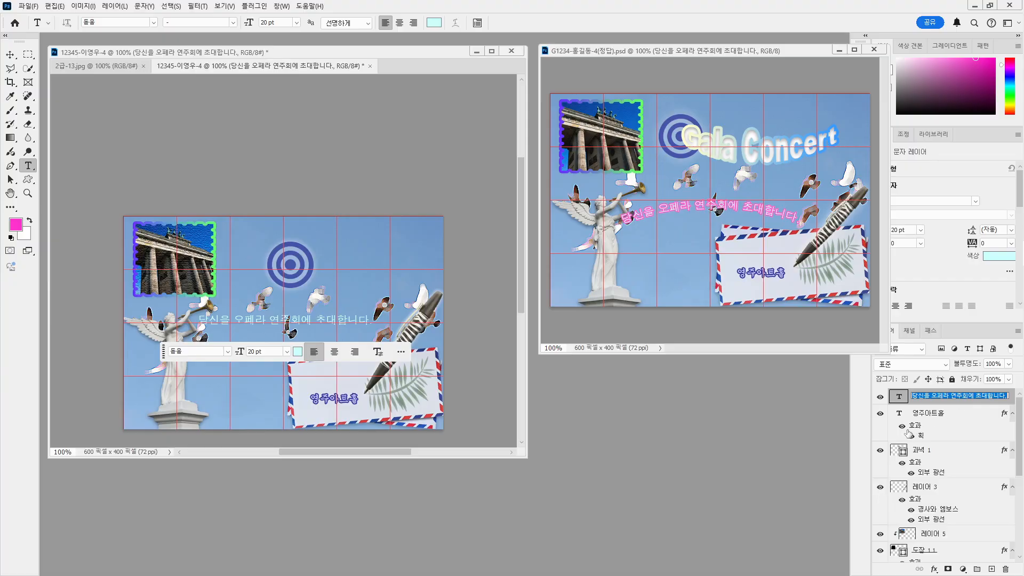
{"action": "key", "text": "Return"}
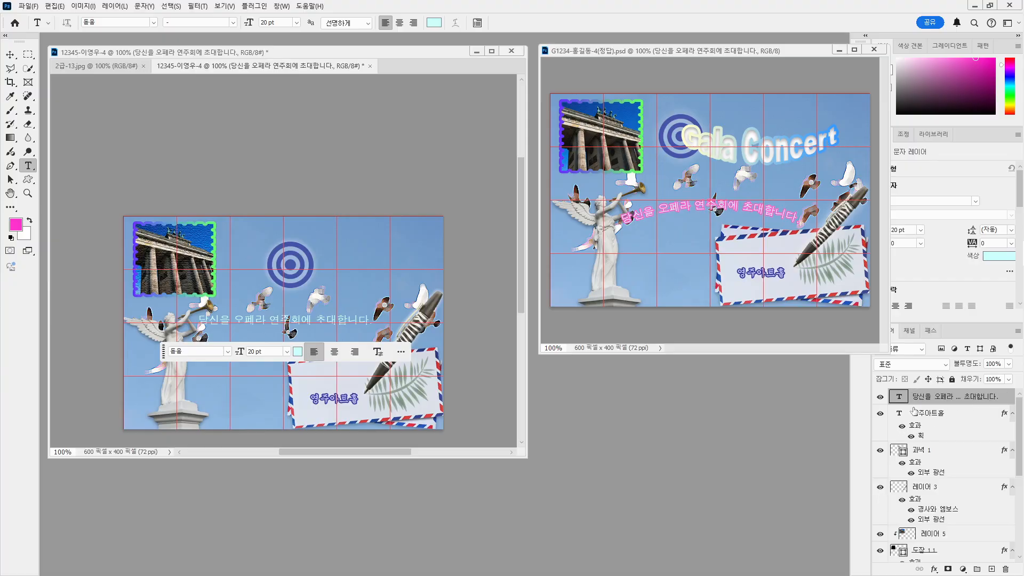
{"action": "double_click", "coordinate": [1005, 399]}
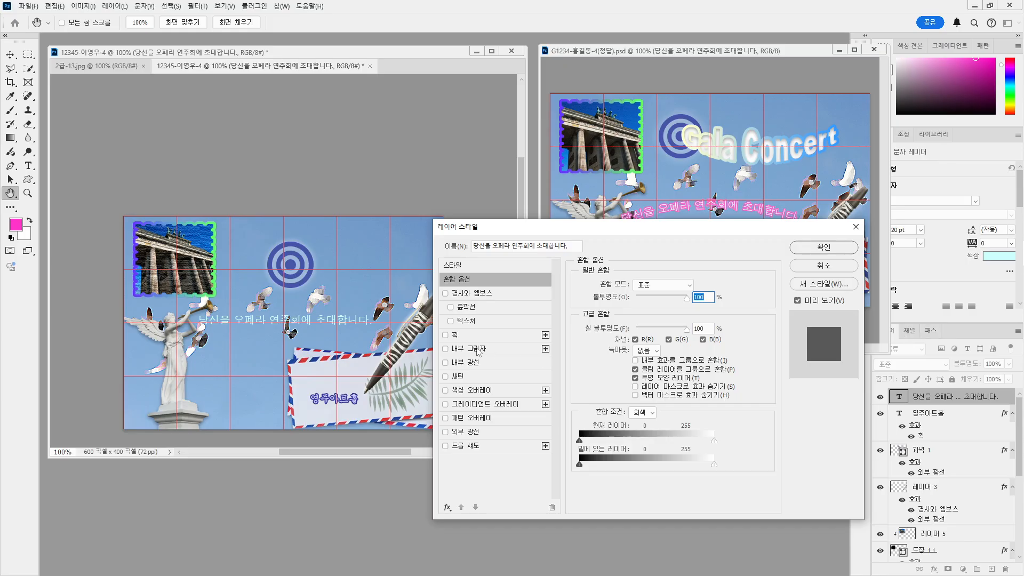
{"action": "left_click", "coordinate": [456, 335]}
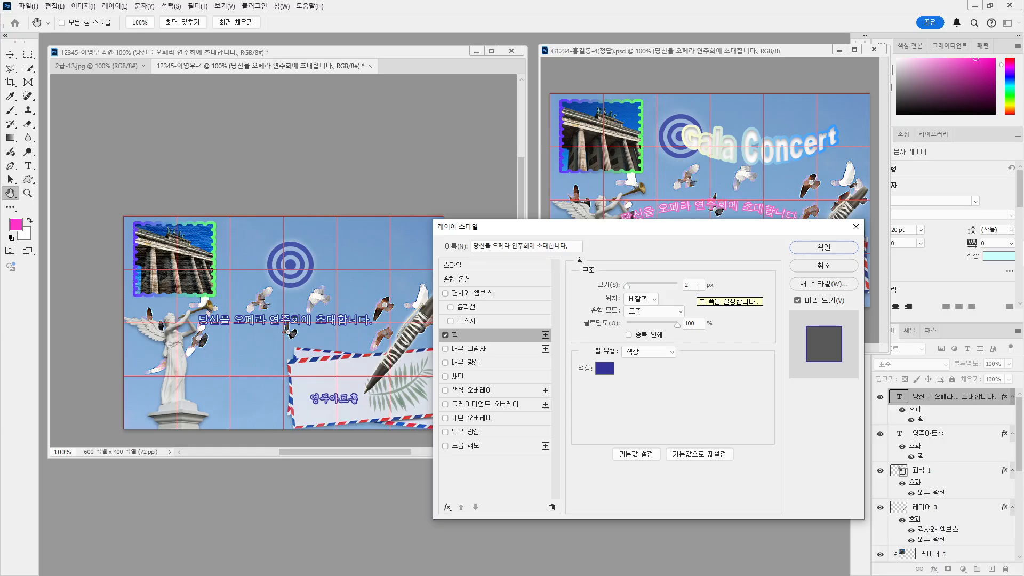
{"action": "left_click", "coordinate": [604, 369]}
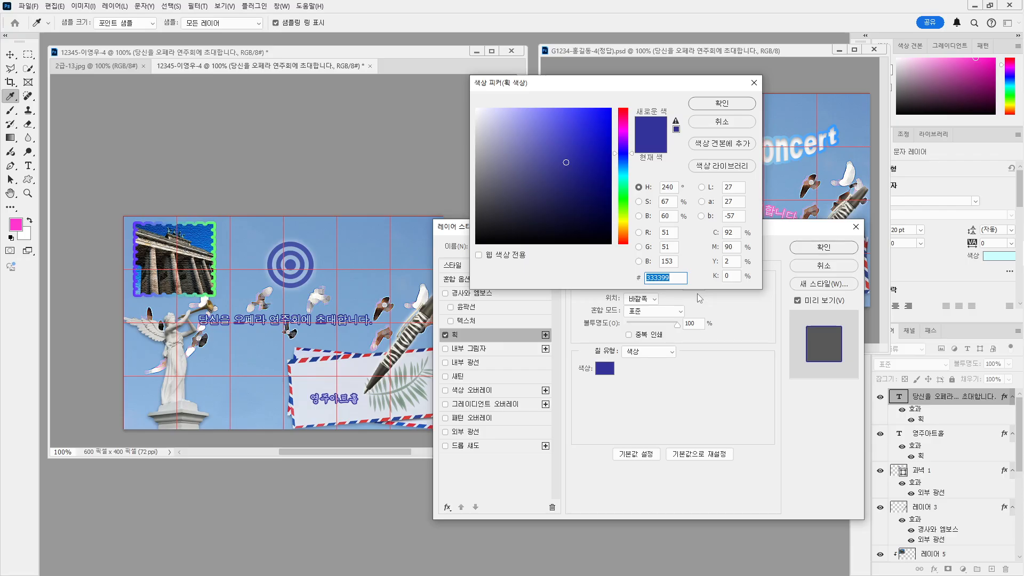
{"action": "key", "text": "BackSpace"}
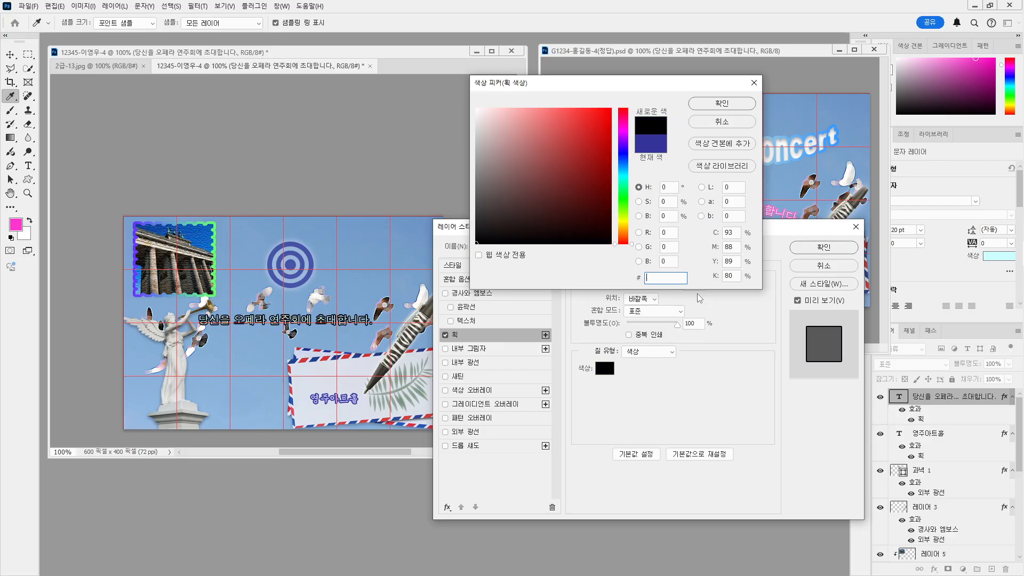
{"action": "type", "text": "ff6"}
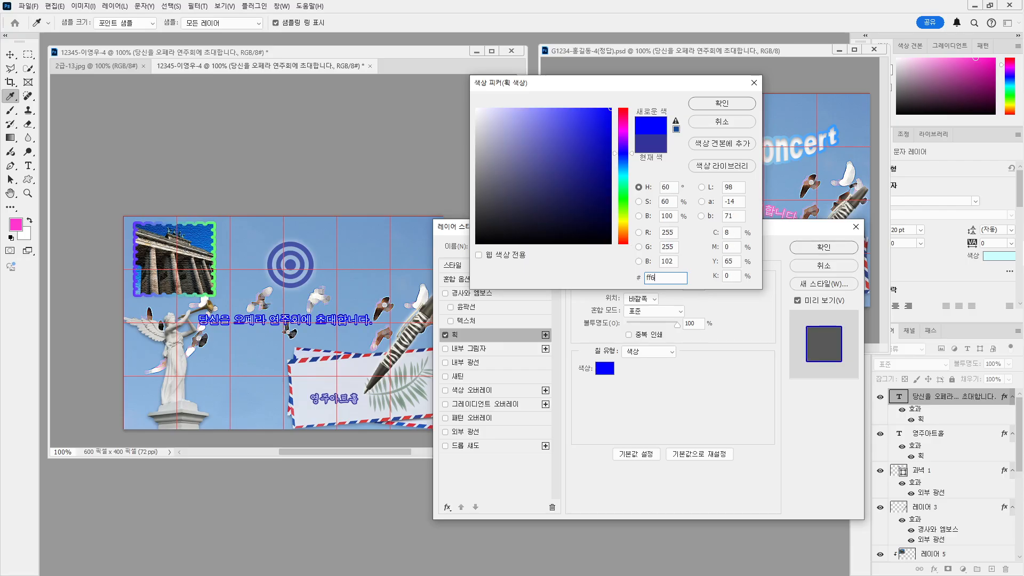
{"action": "type", "text": "6cc"}
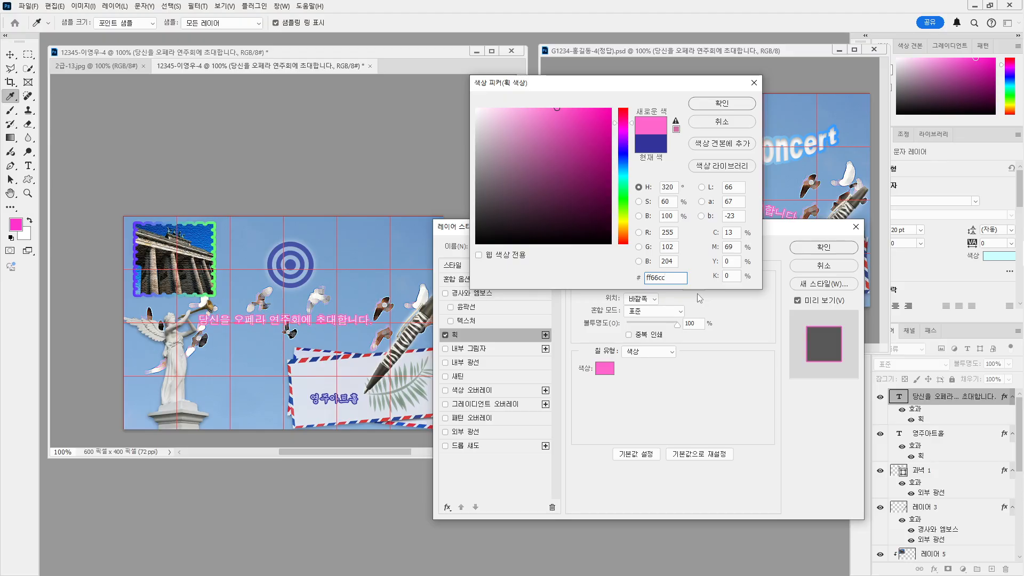
{"action": "left_click", "coordinate": [718, 105]}
{"action": "left_click_drag", "start_coordinate": [645, 228], "coordinate": [612, 326]}
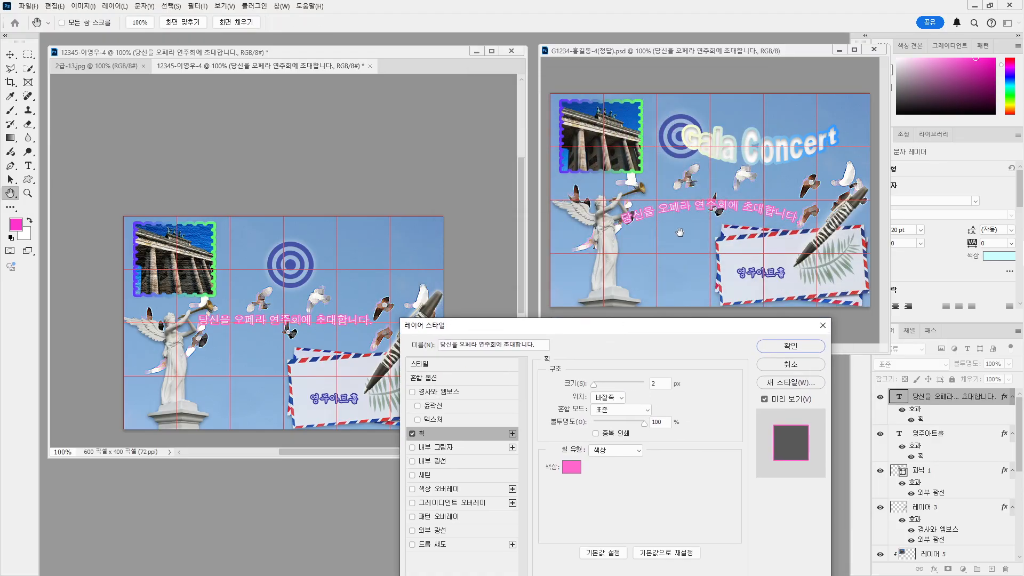
{"action": "left_click", "coordinate": [807, 347]}
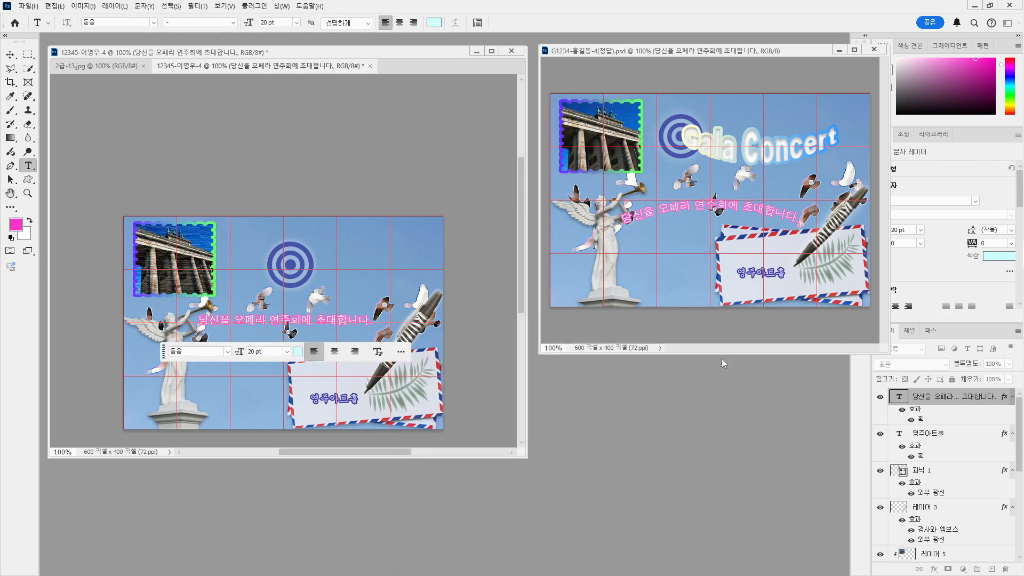
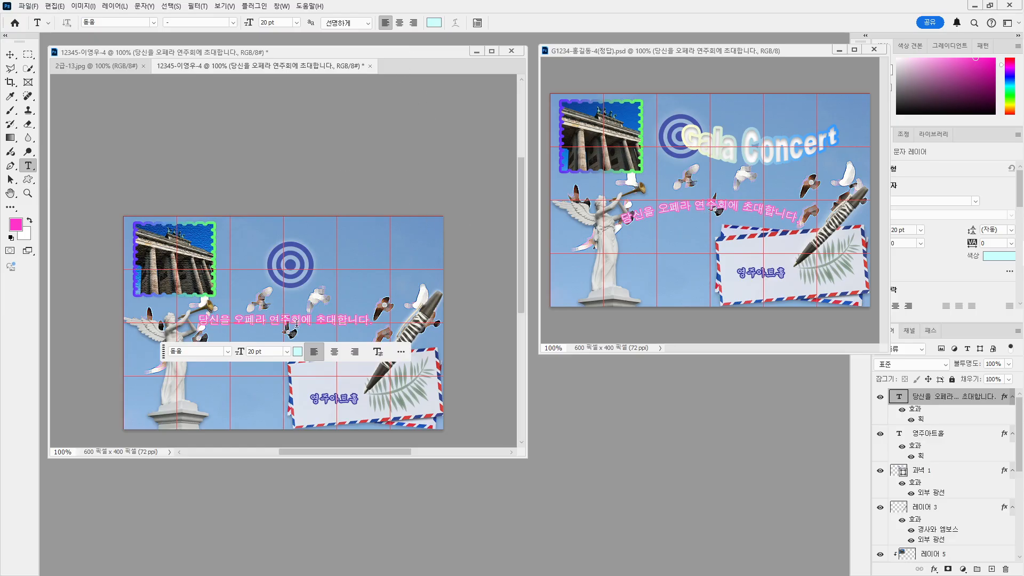
Start a horizontal text warp on the whole invitation line, comparing the 아치 and 위 부채꼴 styles and choosing 아치.
{"action": "key", "text": "ctrl+a"}
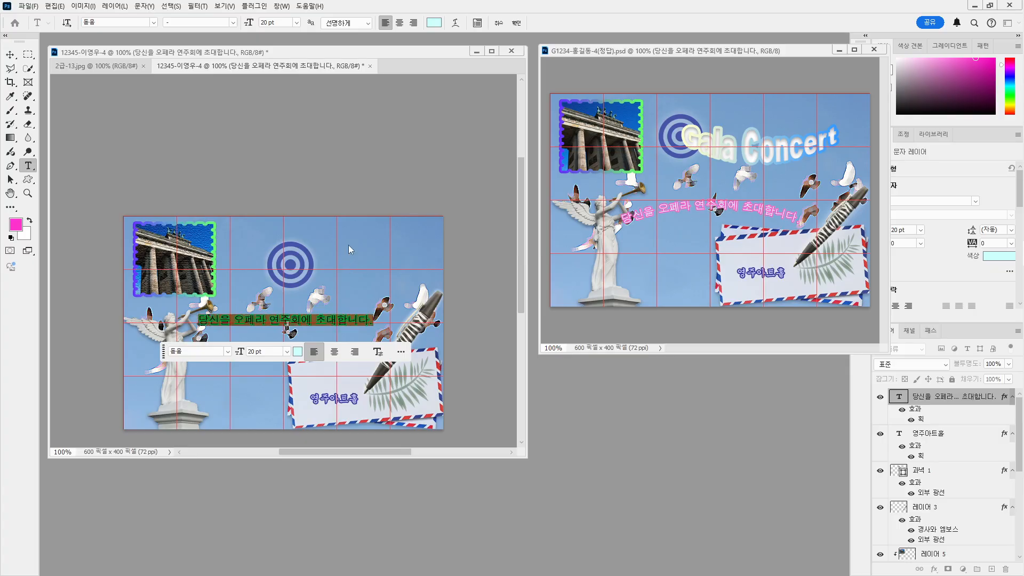
{"action": "left_click", "coordinate": [456, 25]}
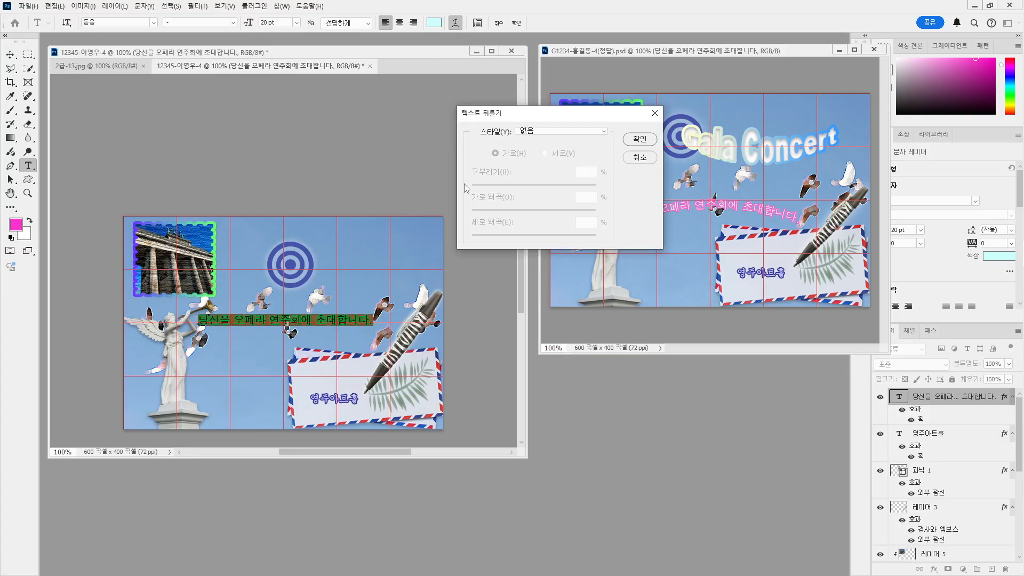
{"action": "left_click", "coordinate": [584, 135]}
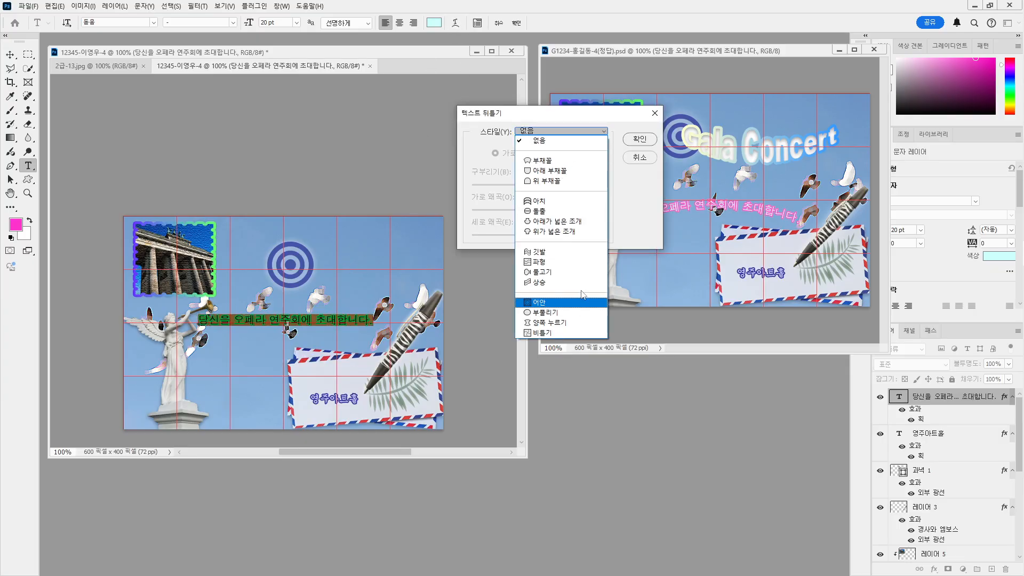
{"action": "left_click", "coordinate": [548, 201]}
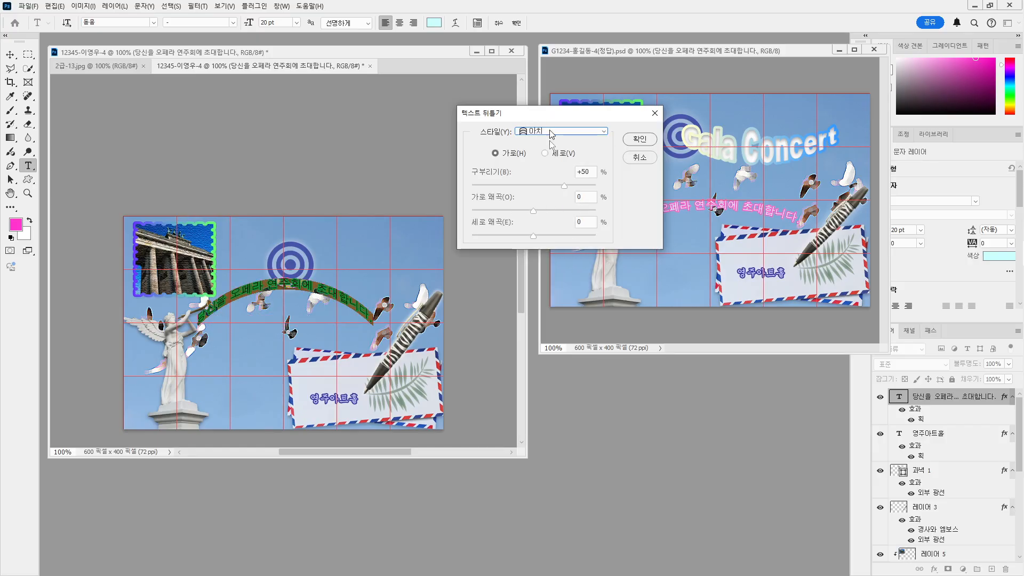
{"action": "left_click_drag", "start_coordinate": [550, 113], "coordinate": [550, 242]}
{"action": "left_click", "coordinate": [575, 260]}
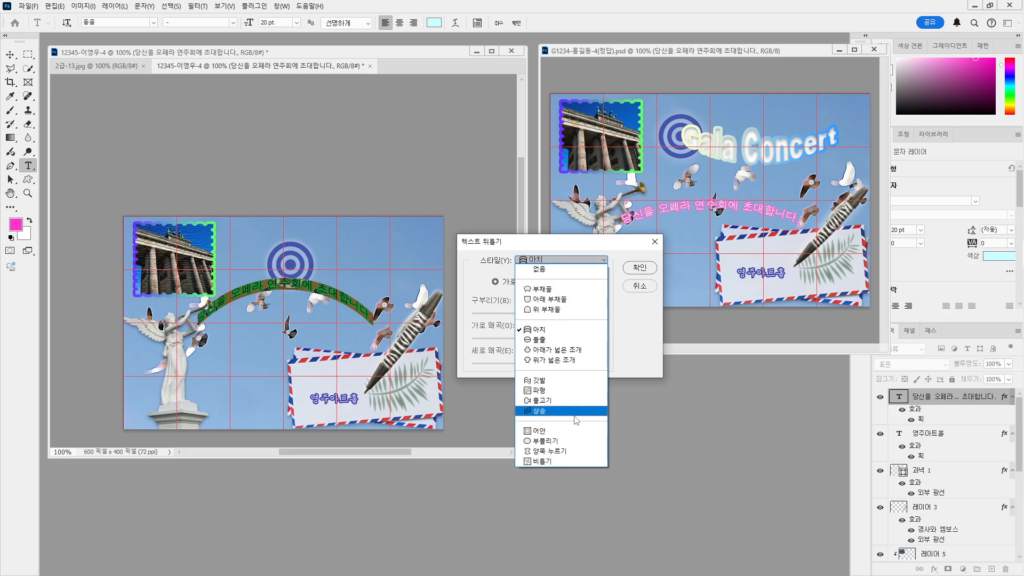
{"action": "left_click", "coordinate": [552, 310]}
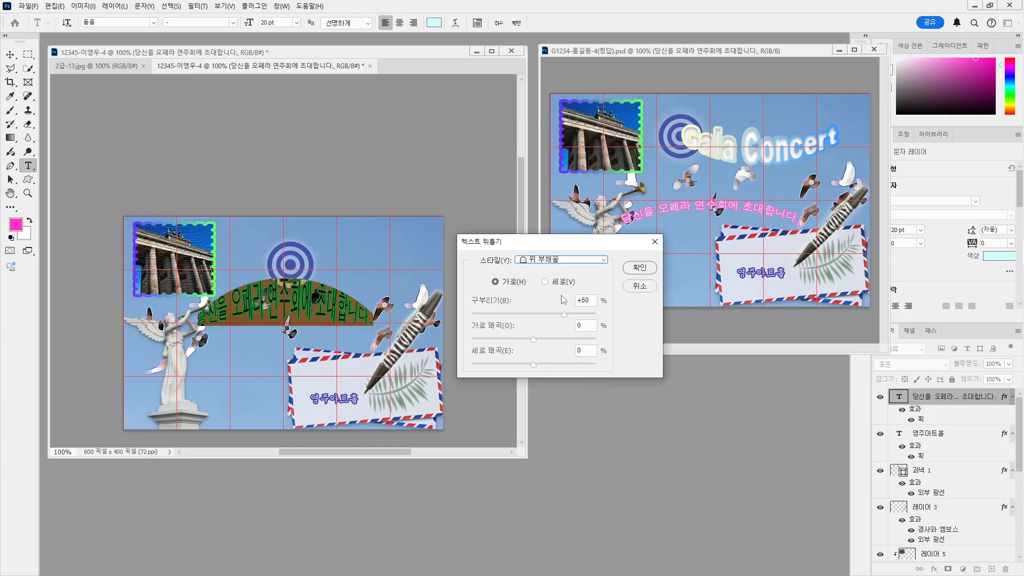
{"action": "left_click", "coordinate": [563, 261]}
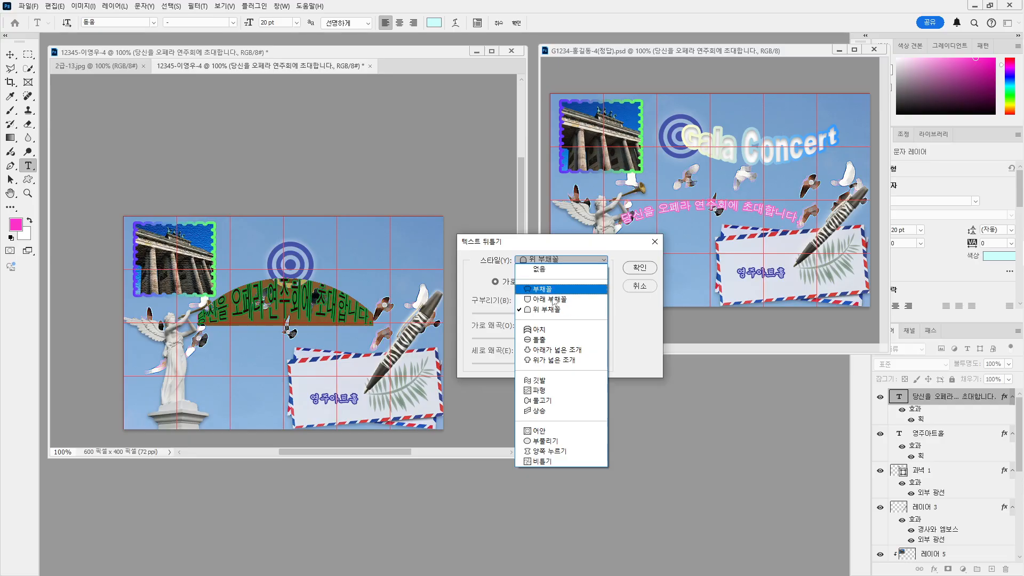
{"action": "left_click", "coordinate": [544, 329]}
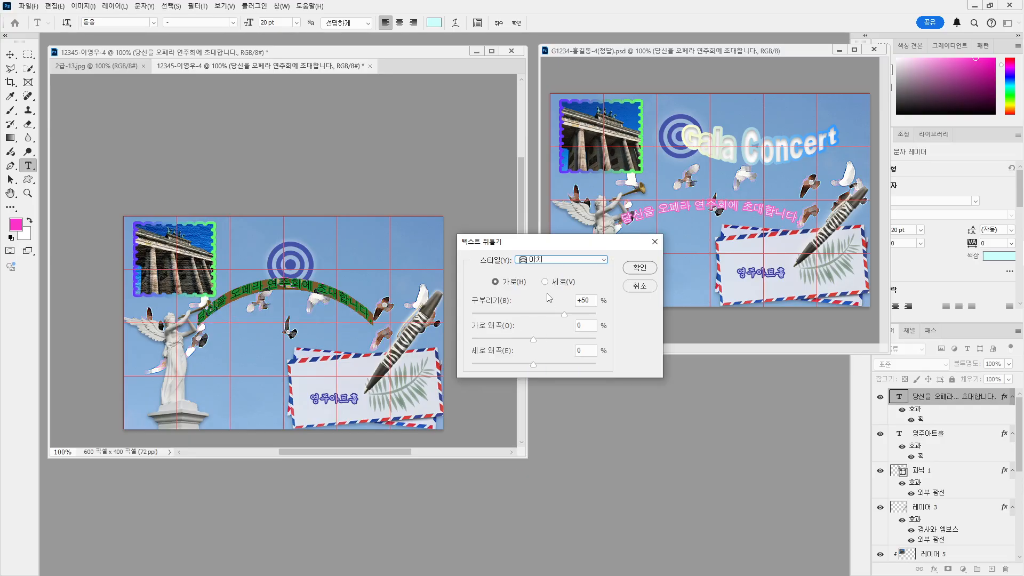
Try a +15% horizontal bend on the invitation line, comparing the 부채꼴 and 아치 warp styles.
{"action": "left_click_drag", "start_coordinate": [564, 314], "coordinate": [544, 321]}
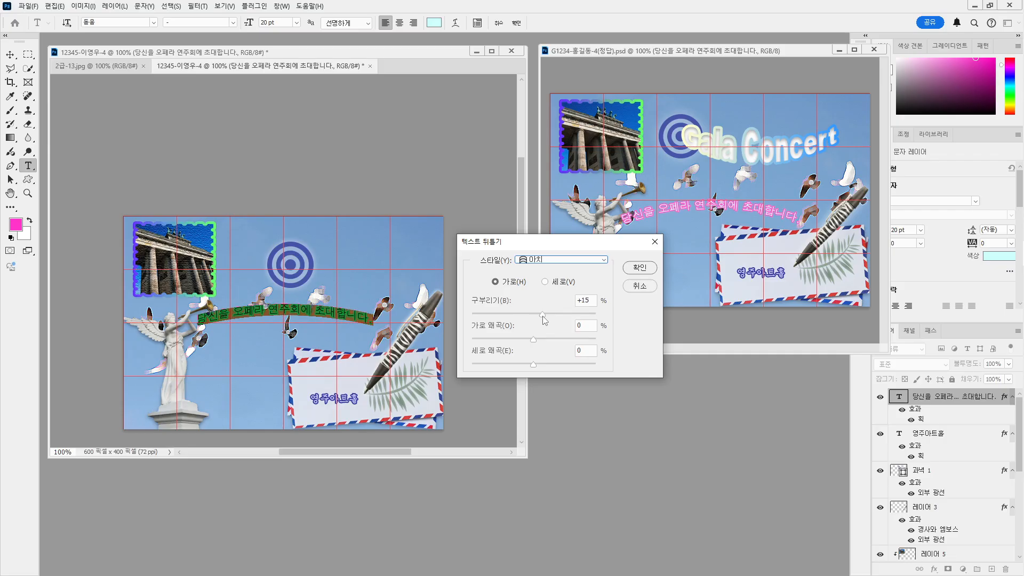
{"action": "left_click", "coordinate": [542, 318]}
{"action": "left_click", "coordinate": [586, 260]}
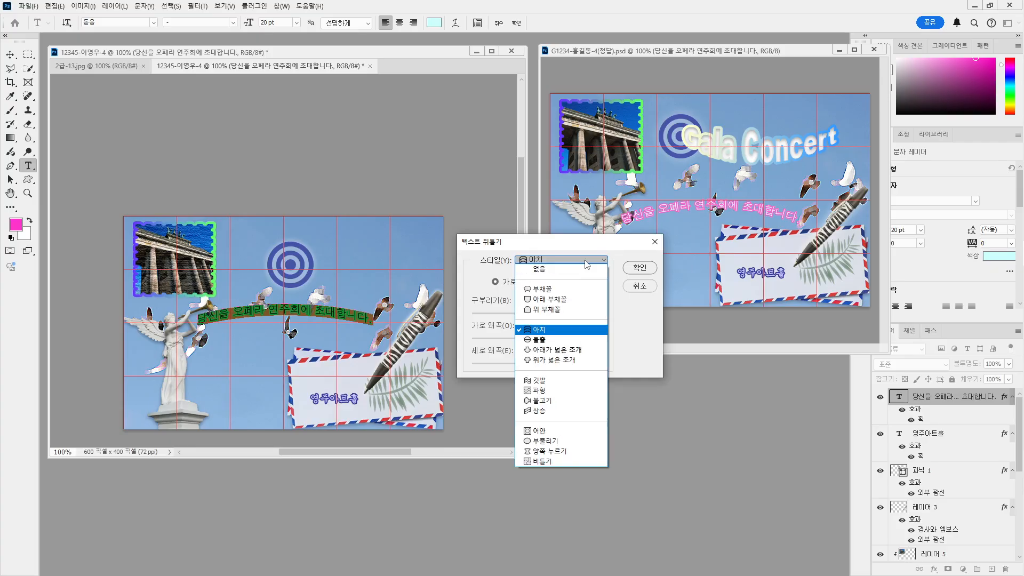
{"action": "left_click", "coordinate": [555, 289]}
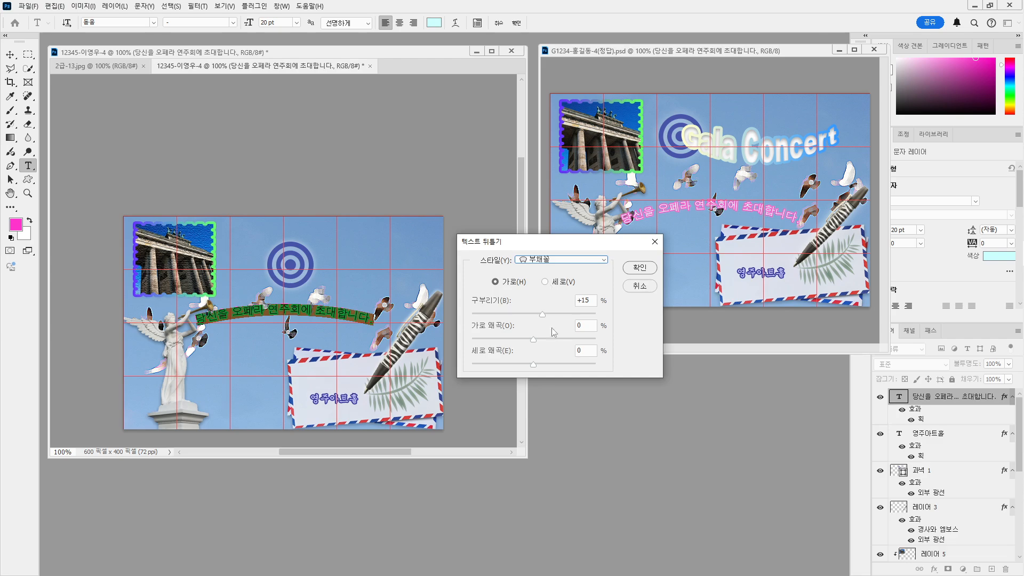
{"action": "left_click", "coordinate": [572, 261]}
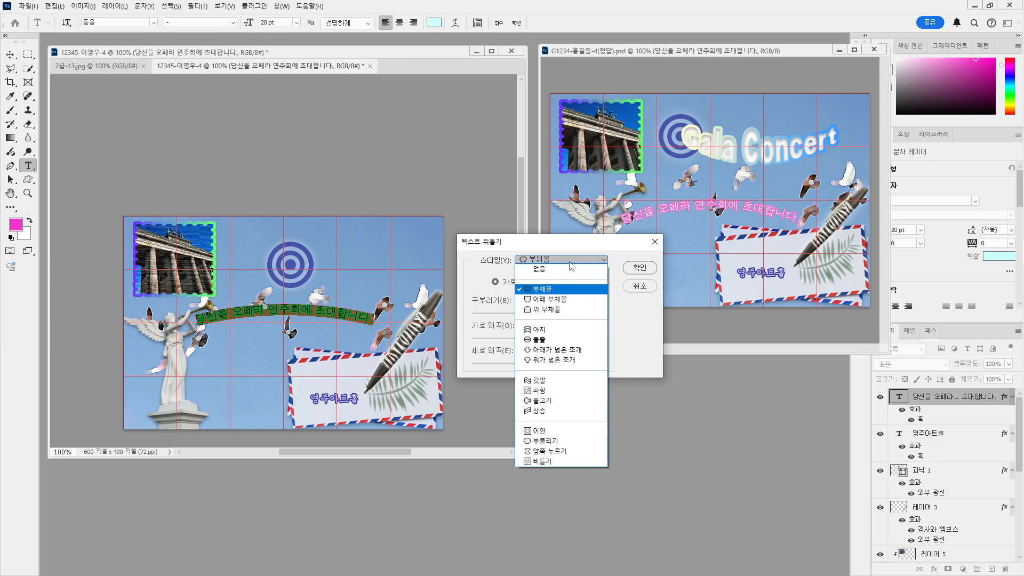
{"action": "left_click", "coordinate": [551, 334]}
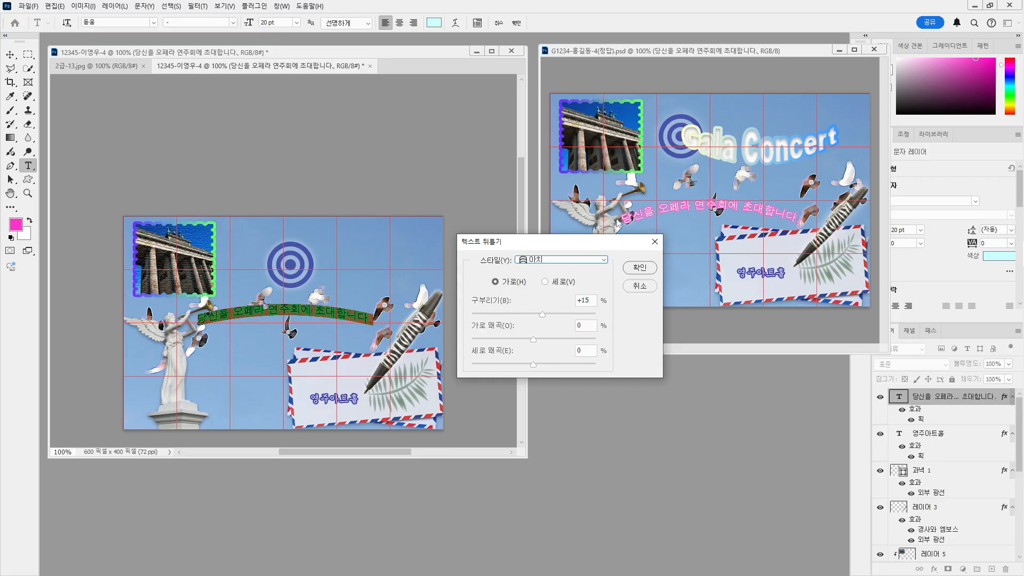
Warp the invitation line with the 부채꼴 style at a horizontal bend of +17%.
{"action": "left_click", "coordinate": [576, 262]}
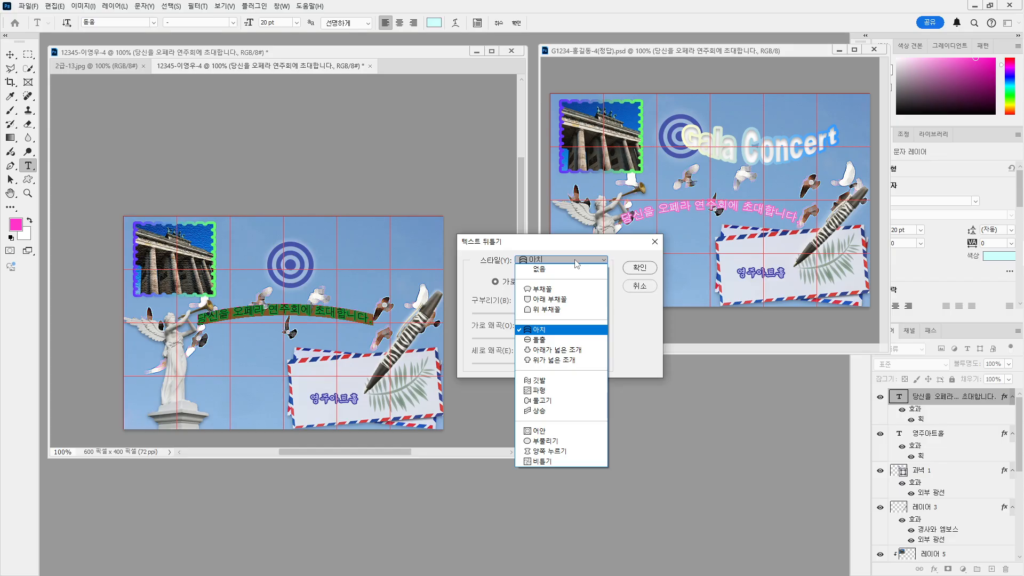
{"action": "left_click", "coordinate": [541, 288]}
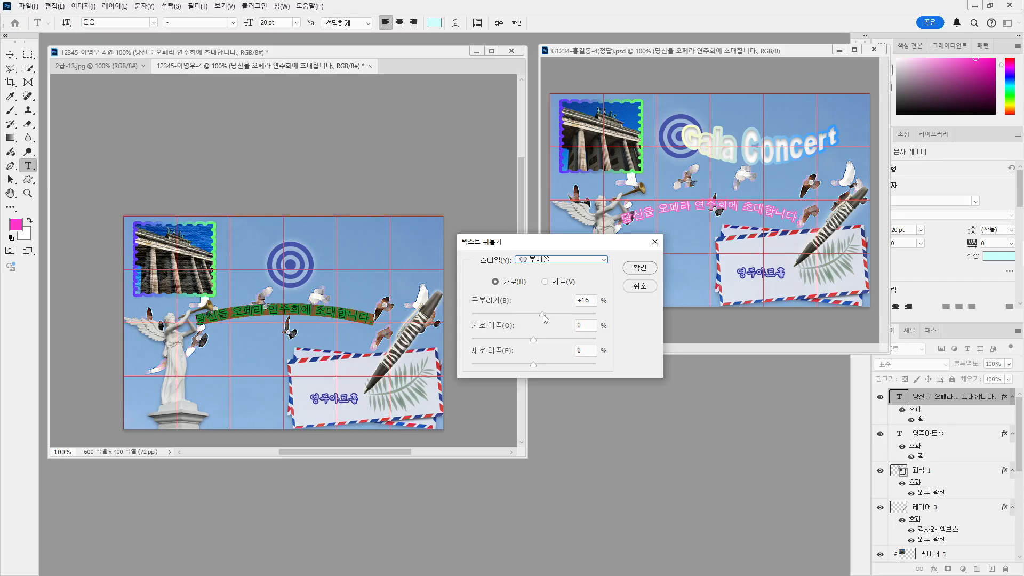
{"action": "left_click_drag", "start_coordinate": [546, 318], "coordinate": [543, 318]}
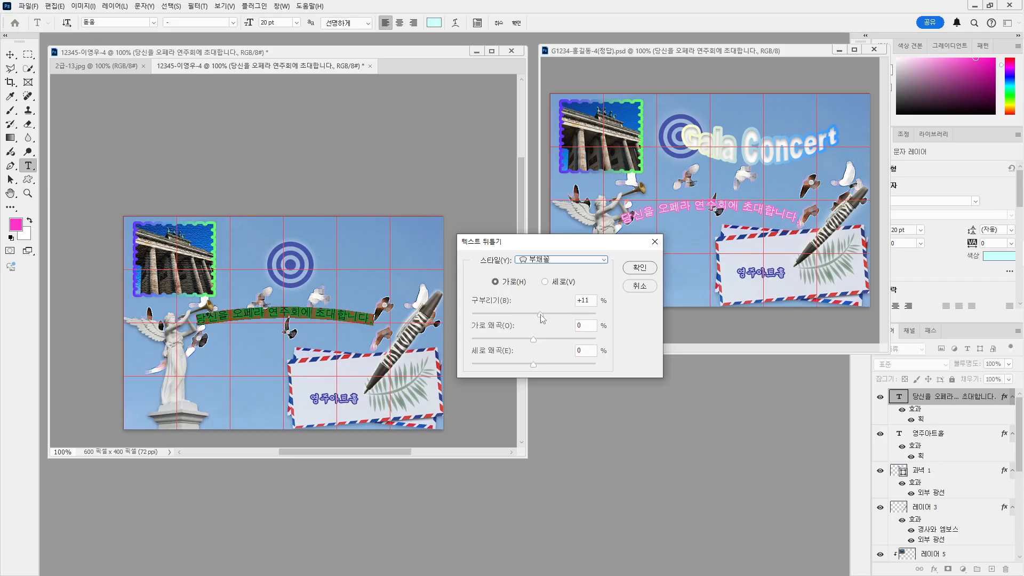
{"action": "left_click_drag", "start_coordinate": [542, 318], "coordinate": [546, 319]}
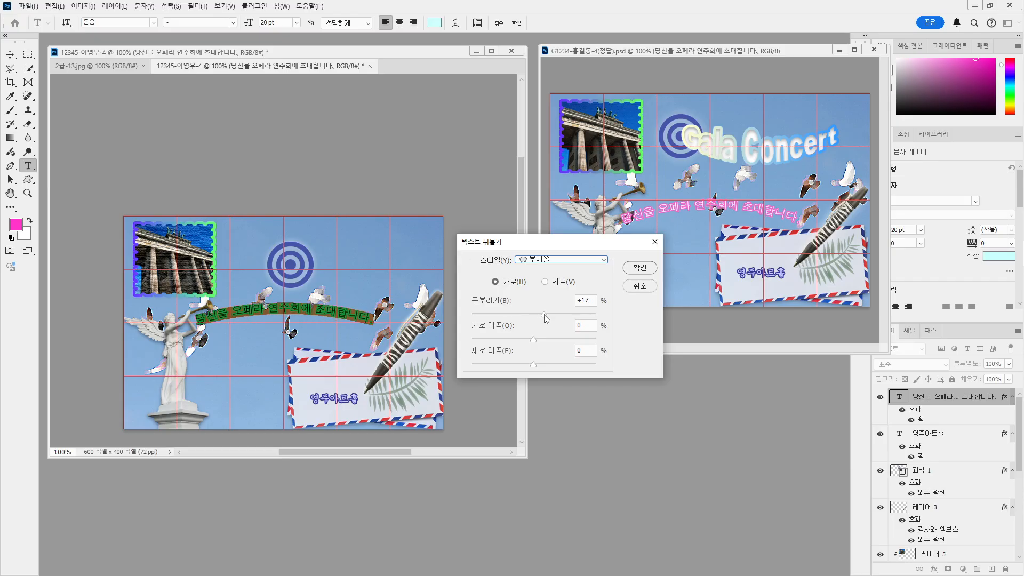
{"action": "left_click", "coordinate": [647, 268]}
Move the warped invitation line down and slightly left so it starts beside the angel statue, as in the reference.
{"action": "left_click", "coordinate": [10, 54]}
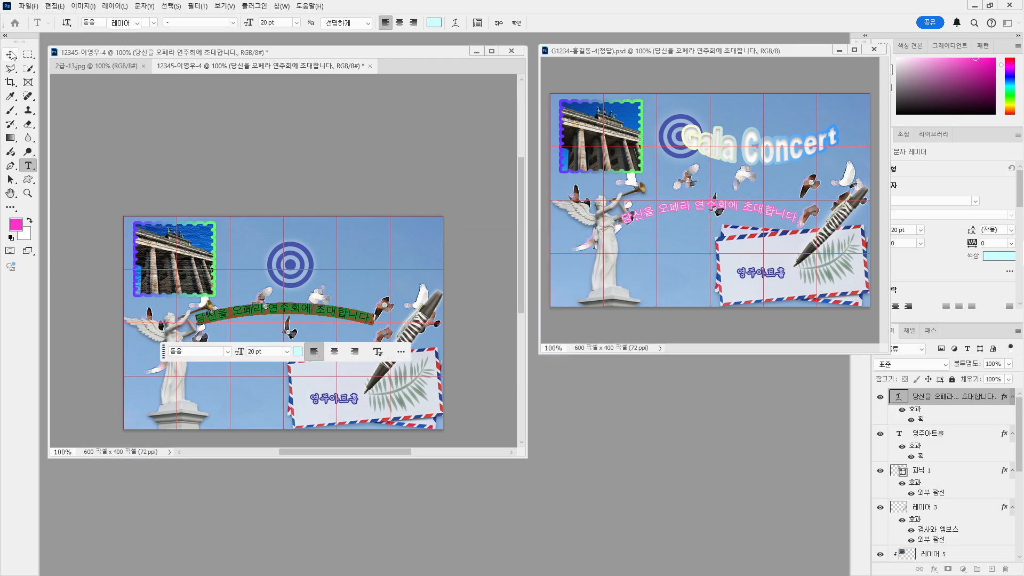
{"action": "left_click_drag", "start_coordinate": [312, 311], "coordinate": [305, 331]}
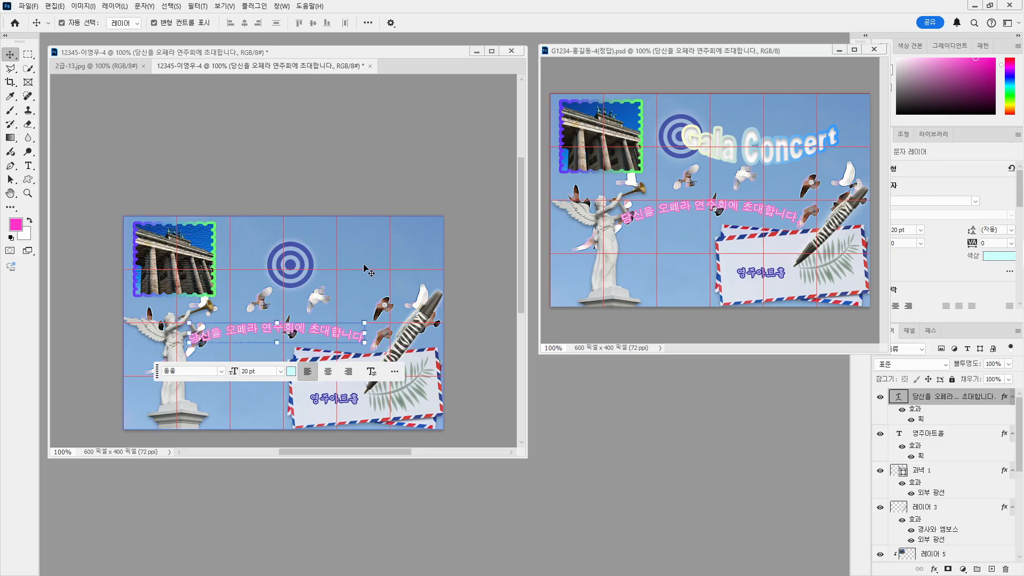
Nudge the warped invitation line slightly up and right to match the reference, and deselect its layer.
{"action": "key", "text": "Up"}
{"action": "key", "text": "Up"}
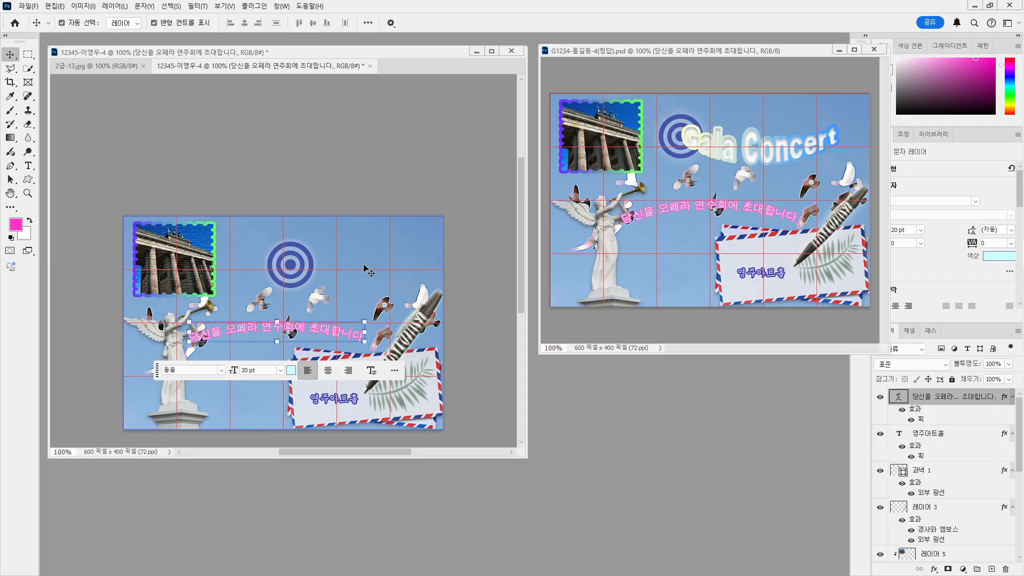
{"action": "key", "text": "Right"}
{"action": "key", "text": "Right"}
{"action": "key", "text": "Right"}
{"action": "key", "text": "Right"}
{"action": "key", "text": "Right"}
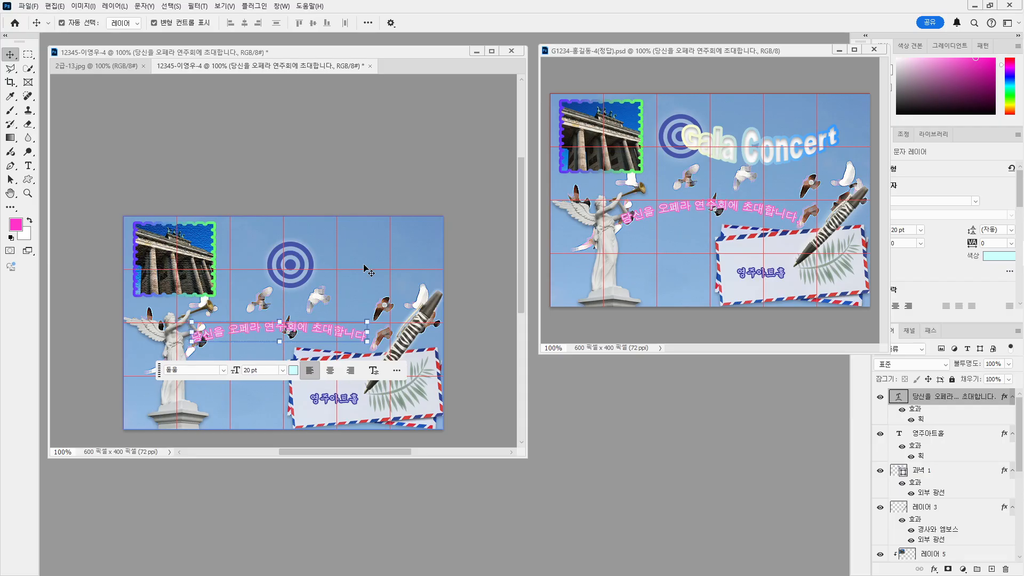
{"action": "key", "text": "Right"}
{"action": "key", "text": "Right"}
{"action": "key", "text": "Right"}
{"action": "key", "text": "Right"}
{"action": "key", "text": "Right"}
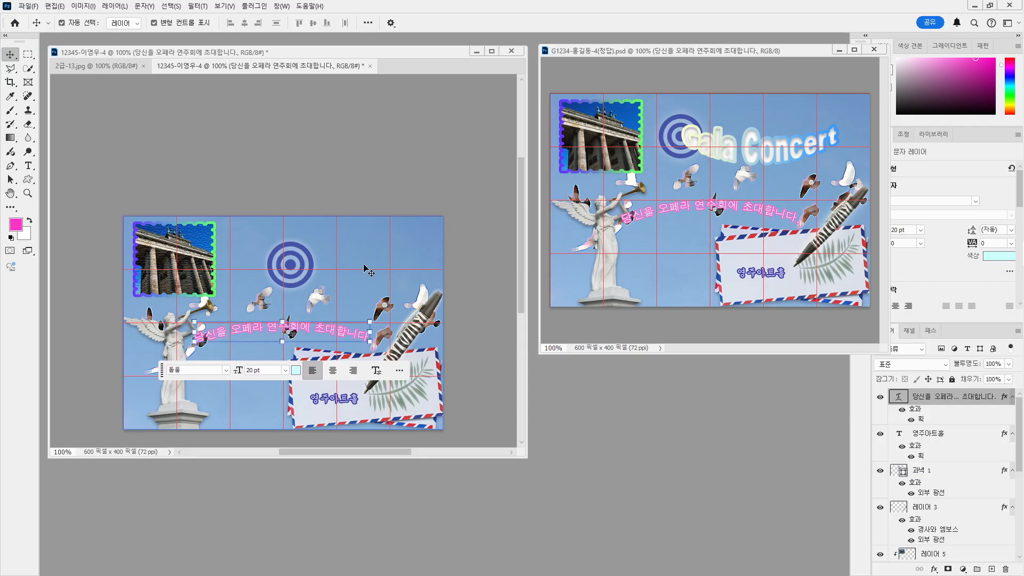
{"action": "key", "text": "Right"}
{"action": "key", "text": "Right"}
{"action": "key", "text": "Right"}
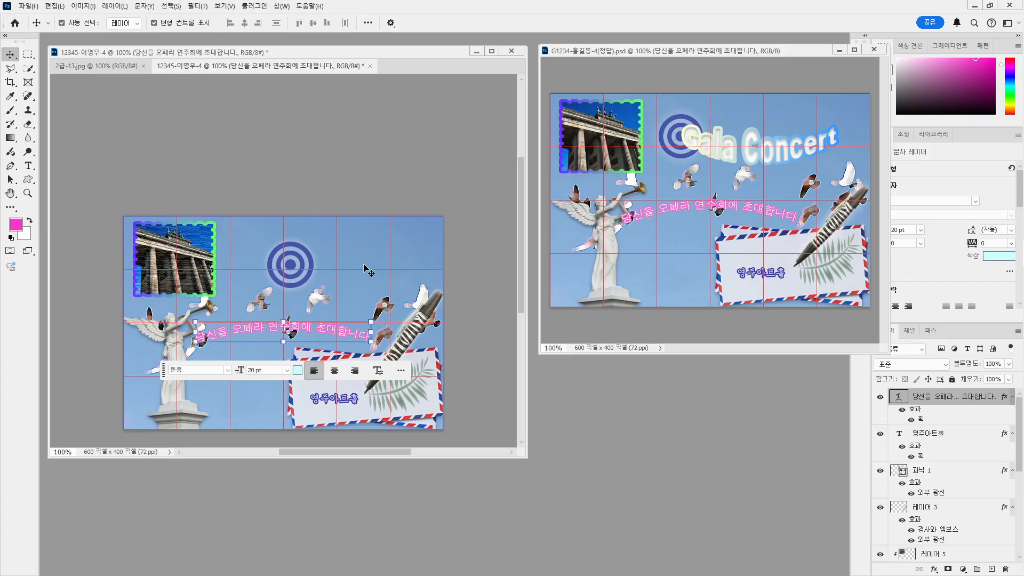
{"action": "key", "text": "Right"}
{"action": "left_click", "coordinate": [305, 171]}
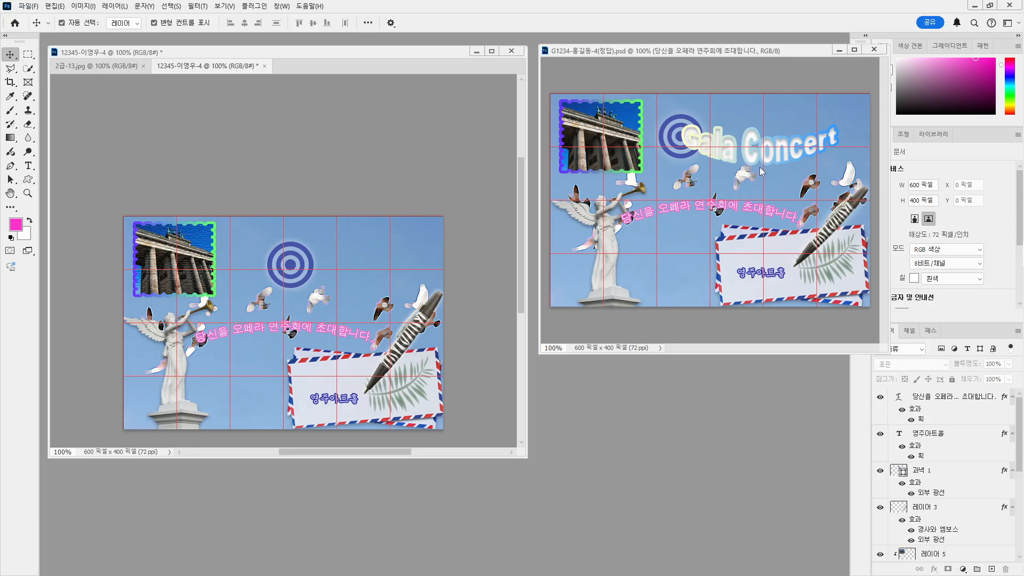
Add a new horizontal text reading "Gala Concert" over the target circles to the right of the stamp photo.
{"action": "left_click", "coordinate": [29, 166]}
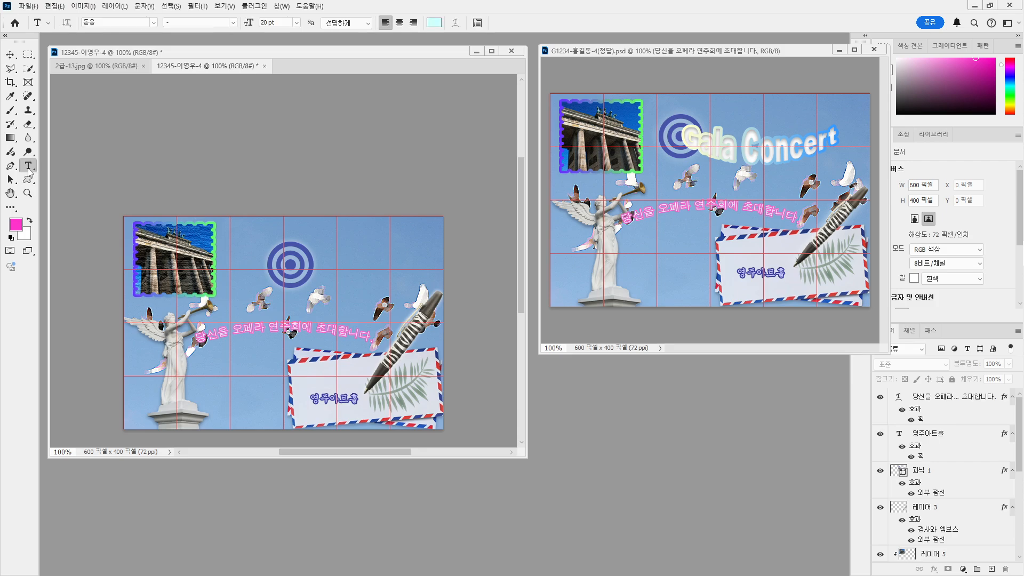
{"action": "left_click", "coordinate": [250, 256]}
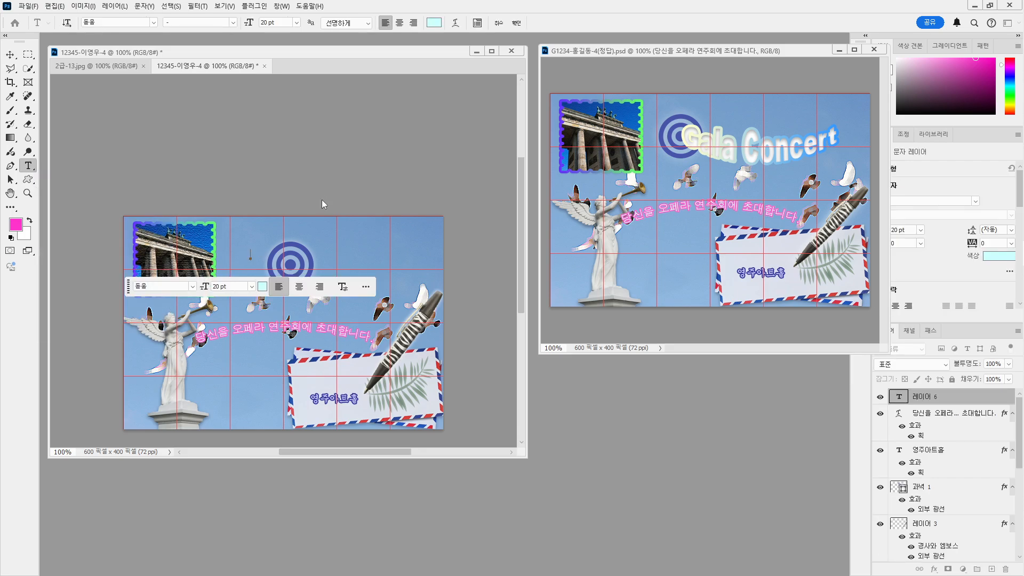
{"action": "type", "text": "G"}
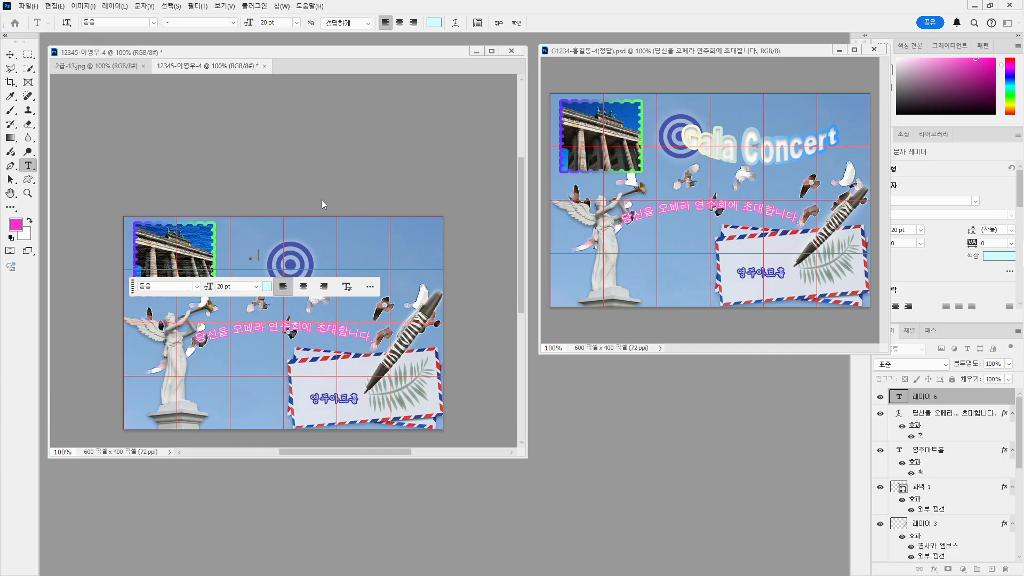
{"action": "type", "text": "ala Conc"}
{"action": "key", "text": "BackSpace"}
{"action": "key", "text": "BackSpace"}
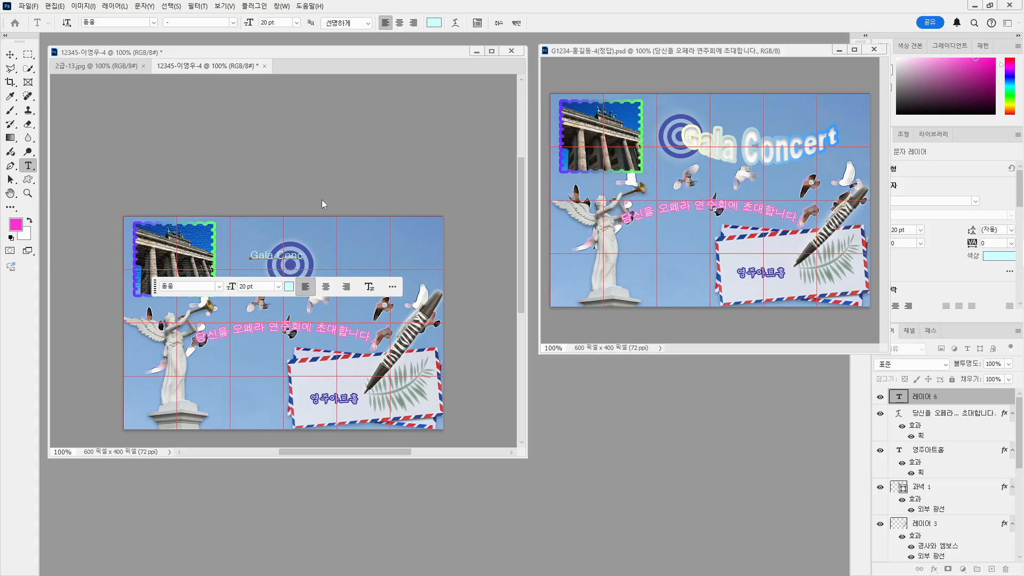
{"action": "type", "text": "ert"}
Set the whole "Gala Concert" text to the Arial font in the Black style.
{"action": "key", "text": "ctrl+a"}
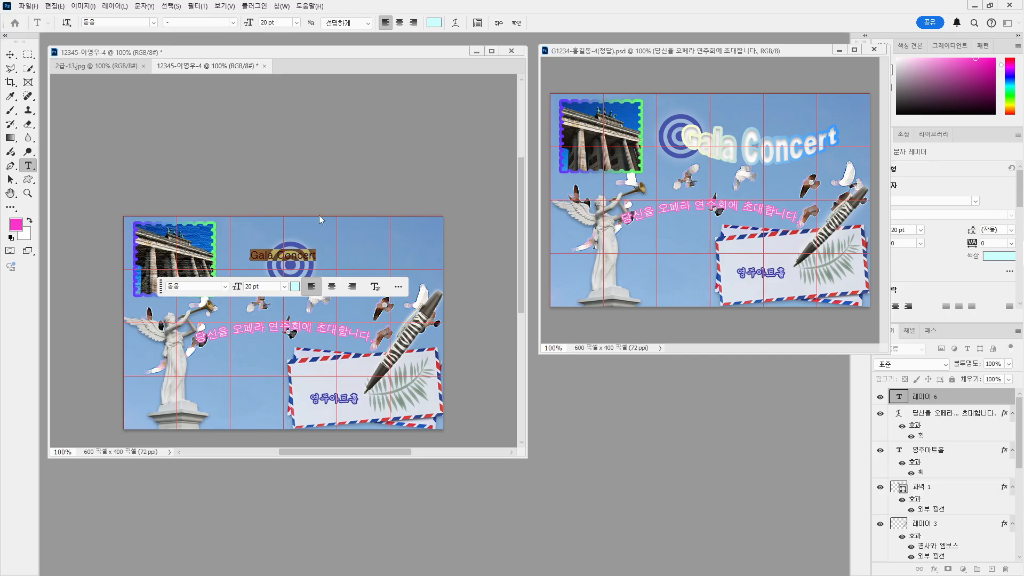
{"action": "left_click", "coordinate": [153, 22]}
{"action": "scroll", "coordinate": [202, 274], "scroll_direction": "down", "scroll_amount": 4}
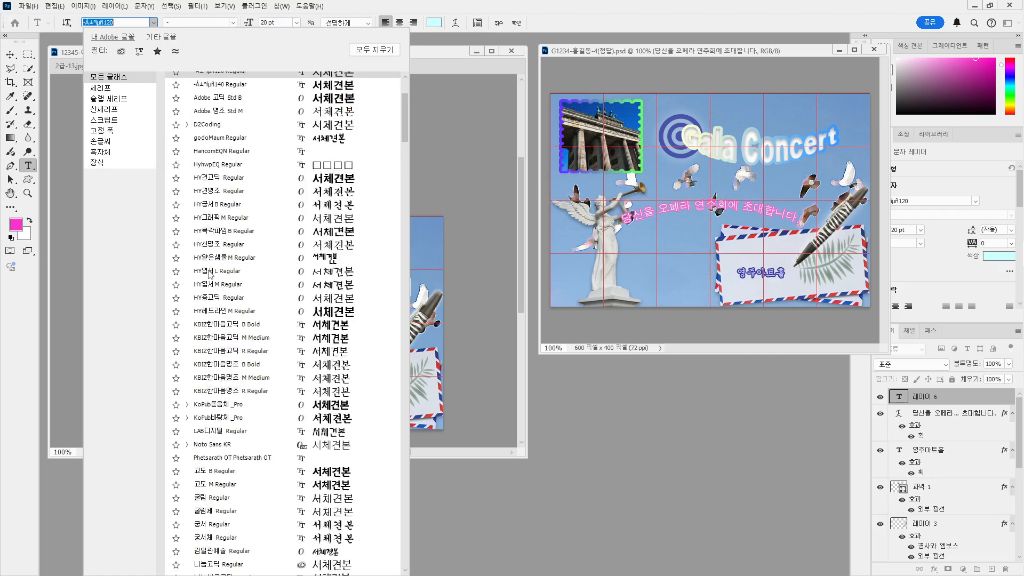
{"action": "scroll", "coordinate": [212, 272], "scroll_direction": "up", "scroll_amount": 4}
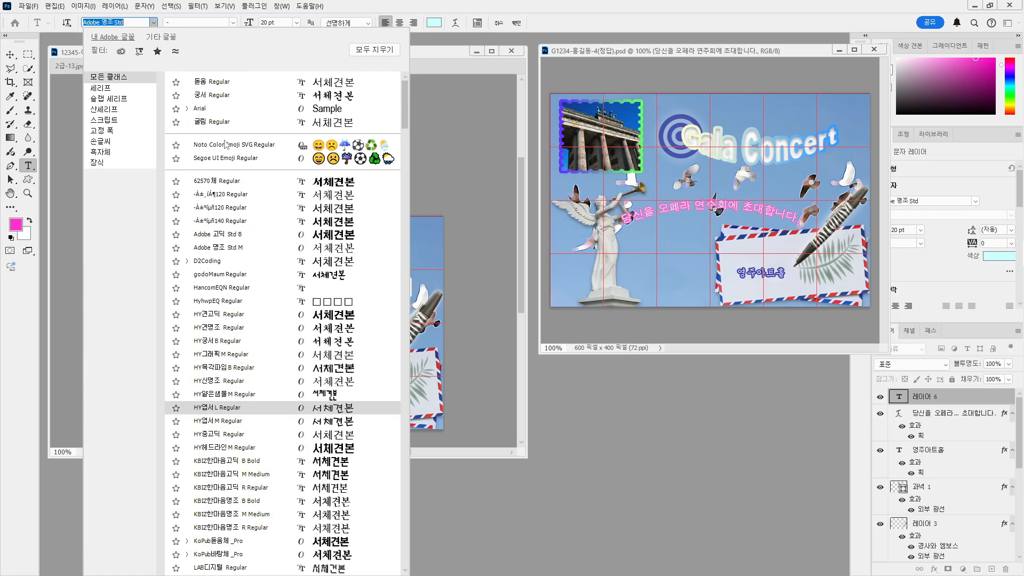
{"action": "left_click", "coordinate": [222, 109]}
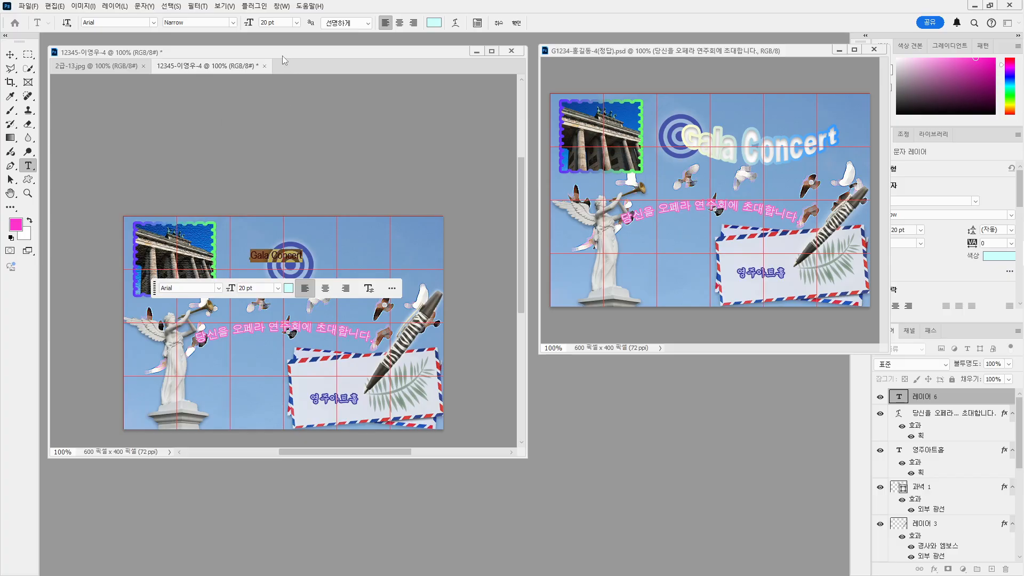
{"action": "left_click", "coordinate": [233, 23]}
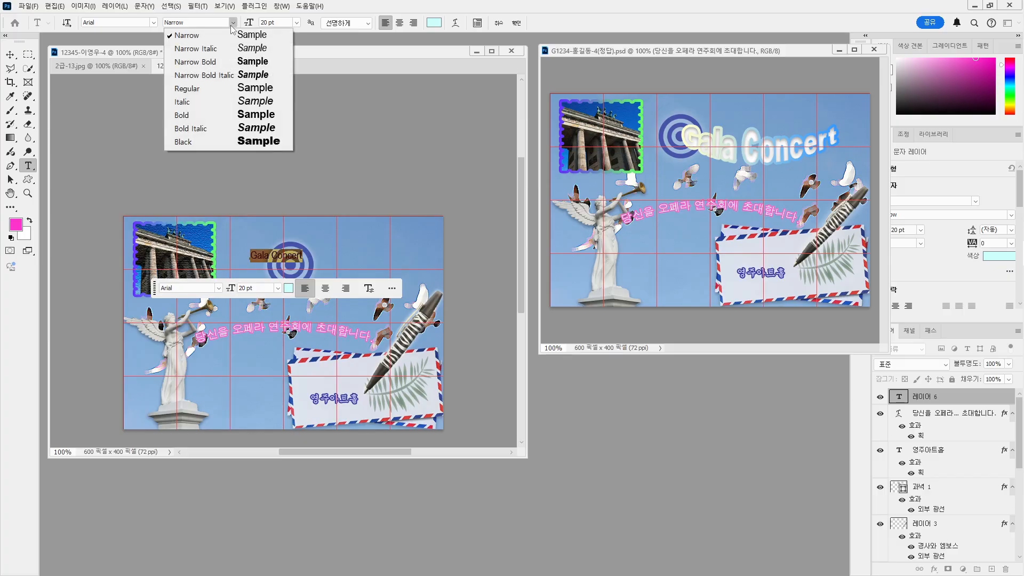
{"action": "left_click", "coordinate": [207, 142]}
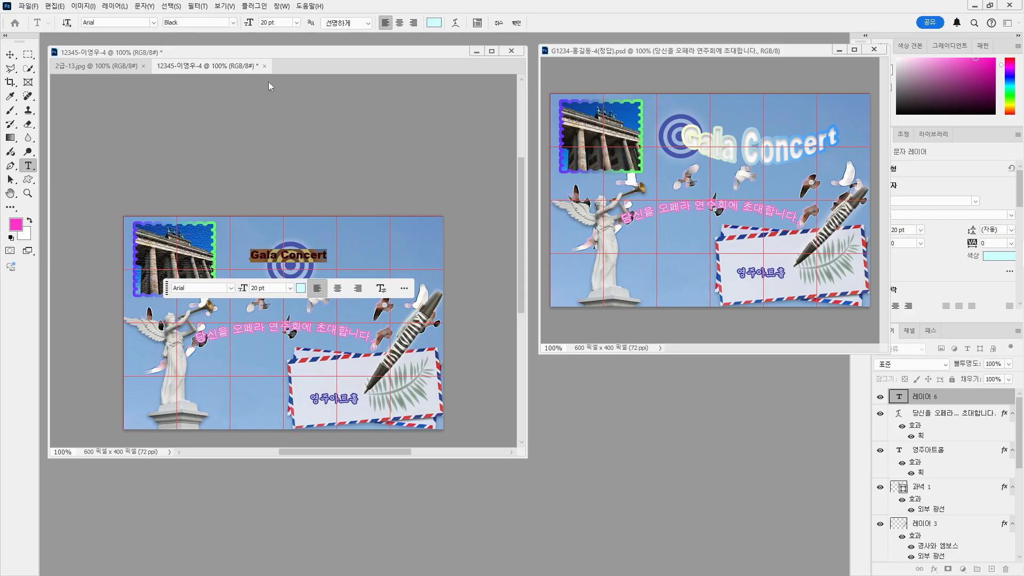
Set the "Gala Concert" text to 40 pt with color ffffff and commit the text.
{"action": "left_click", "coordinate": [279, 20]}
{"action": "type", "text": "40"}
{"action": "key", "text": "Return"}
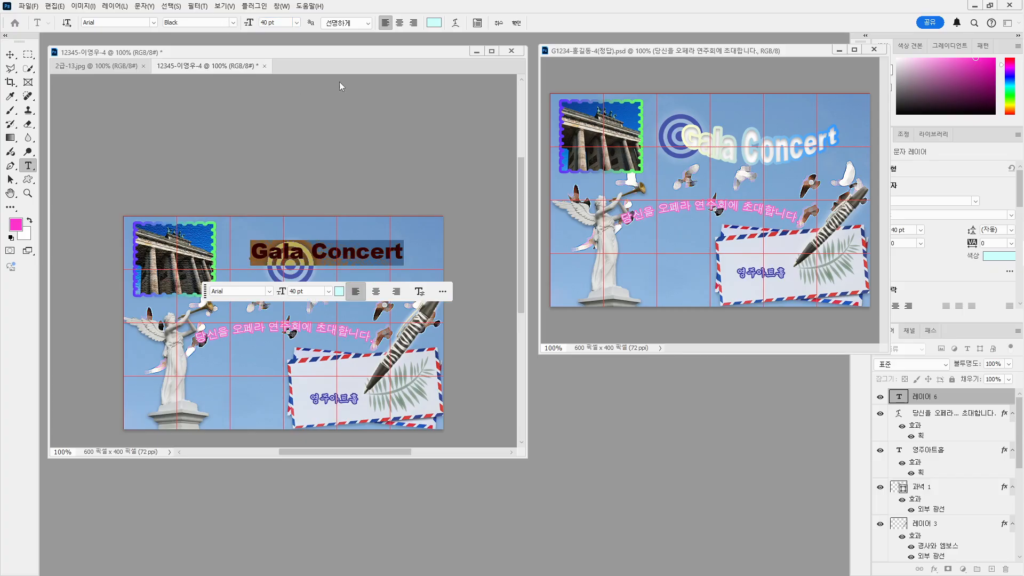
{"action": "left_click", "coordinate": [434, 23]}
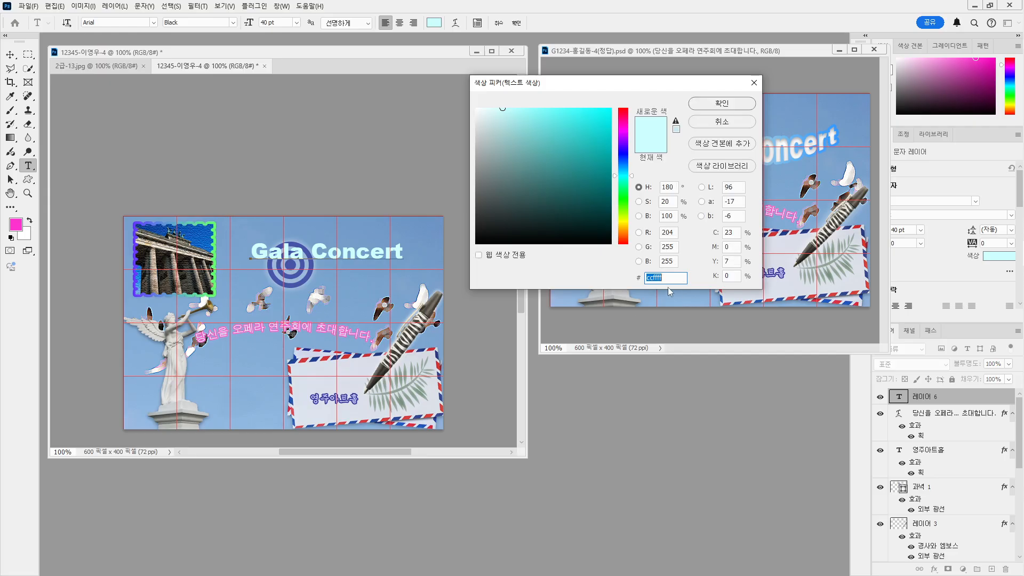
{"action": "key", "text": "BackSpace"}
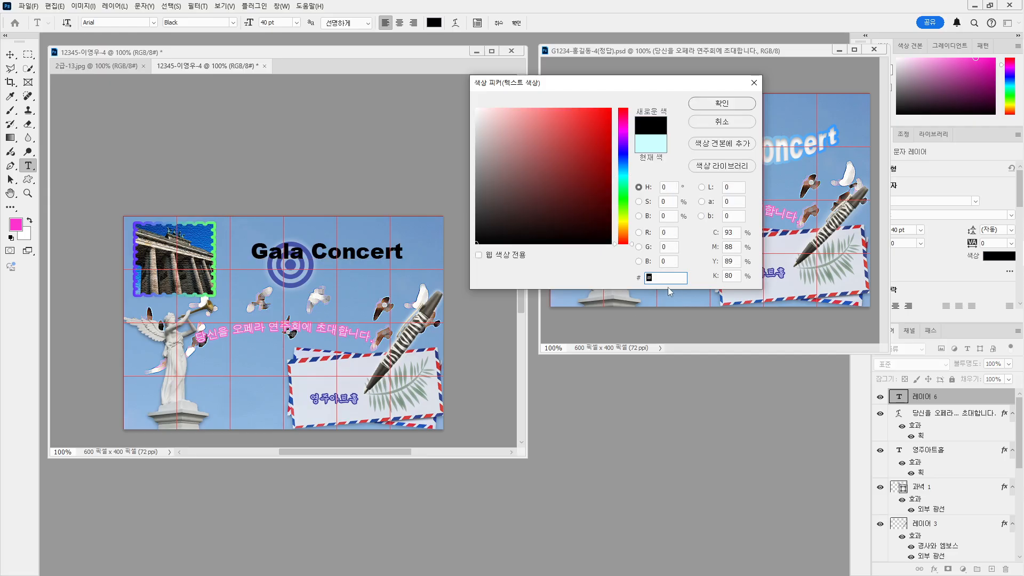
{"action": "type", "text": "ffffff"}
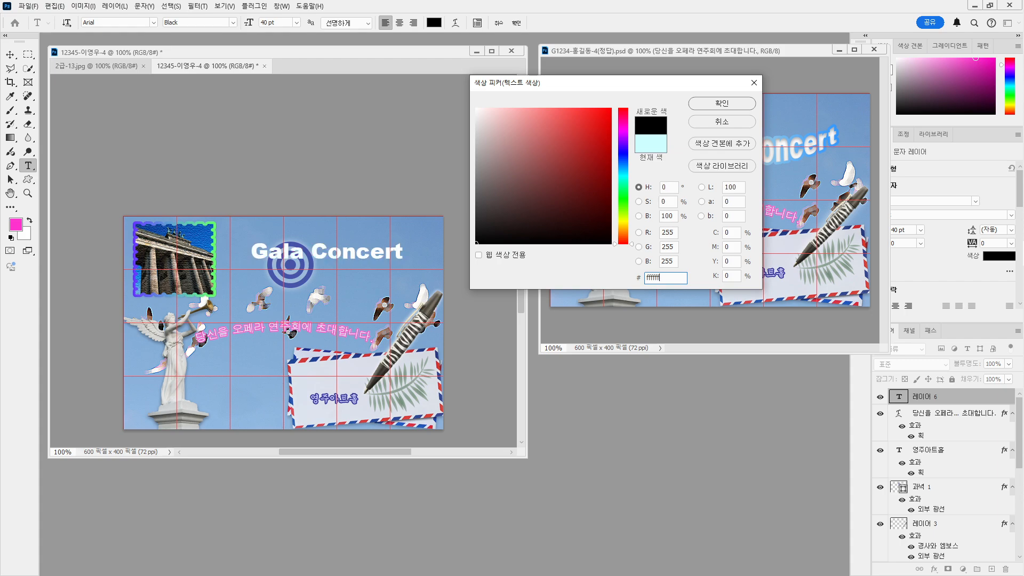
{"action": "left_click", "coordinate": [717, 105]}
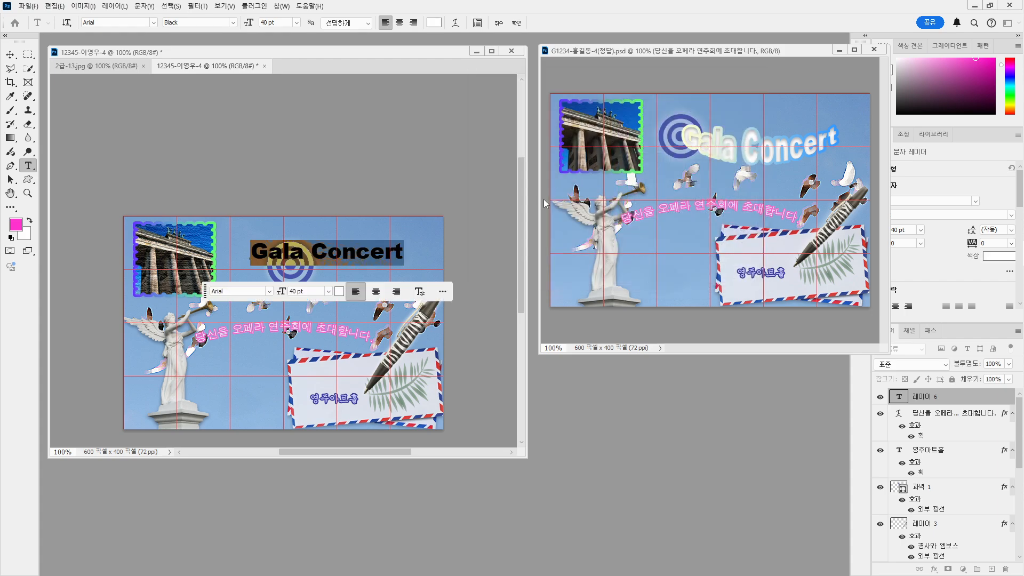
{"action": "left_click", "coordinate": [966, 399]}
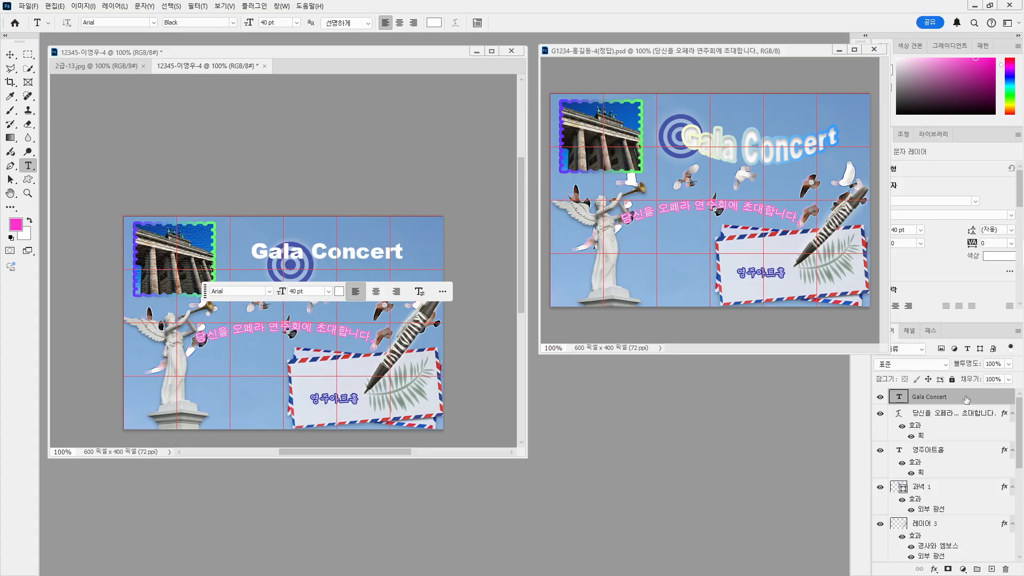
Add a 획 (stroke) effect with a size of 5 px to the "Gala Concert" layer.
{"action": "double_click", "coordinate": [966, 400]}
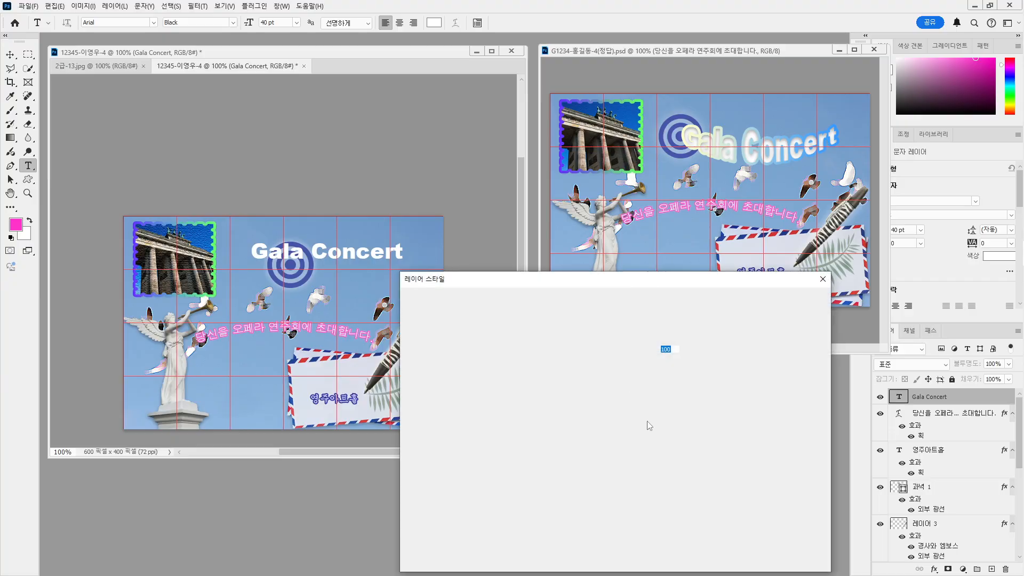
{"action": "left_click_drag", "start_coordinate": [601, 280], "coordinate": [618, 225]}
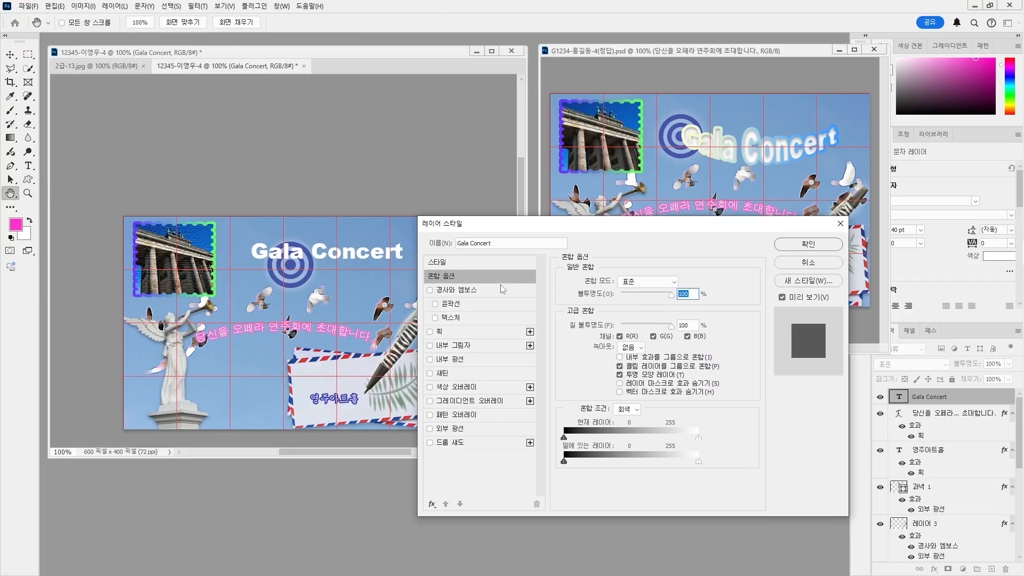
{"action": "left_click", "coordinate": [450, 332]}
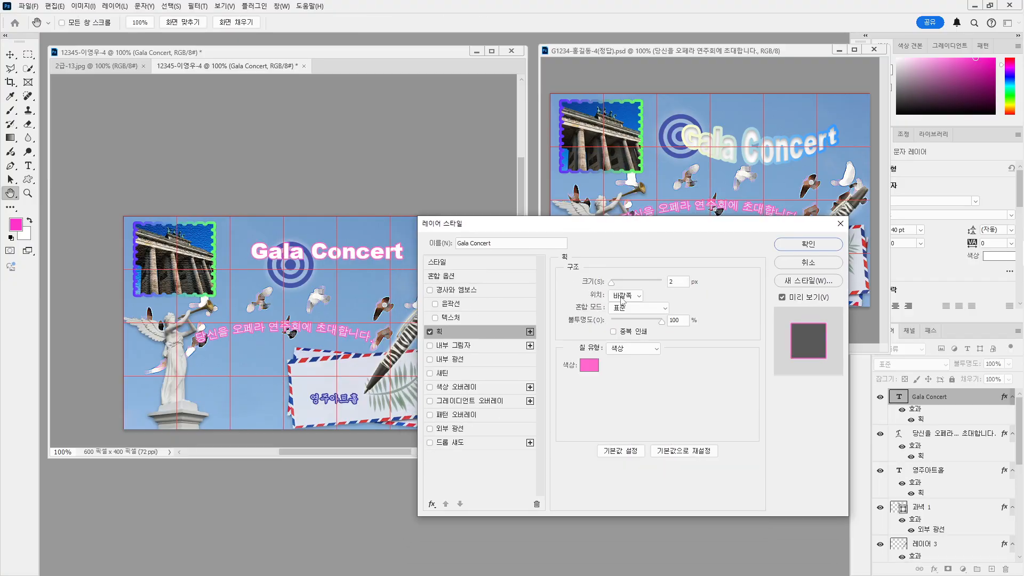
{"action": "left_click", "coordinate": [687, 283]}
{"action": "type", "text": "5"}
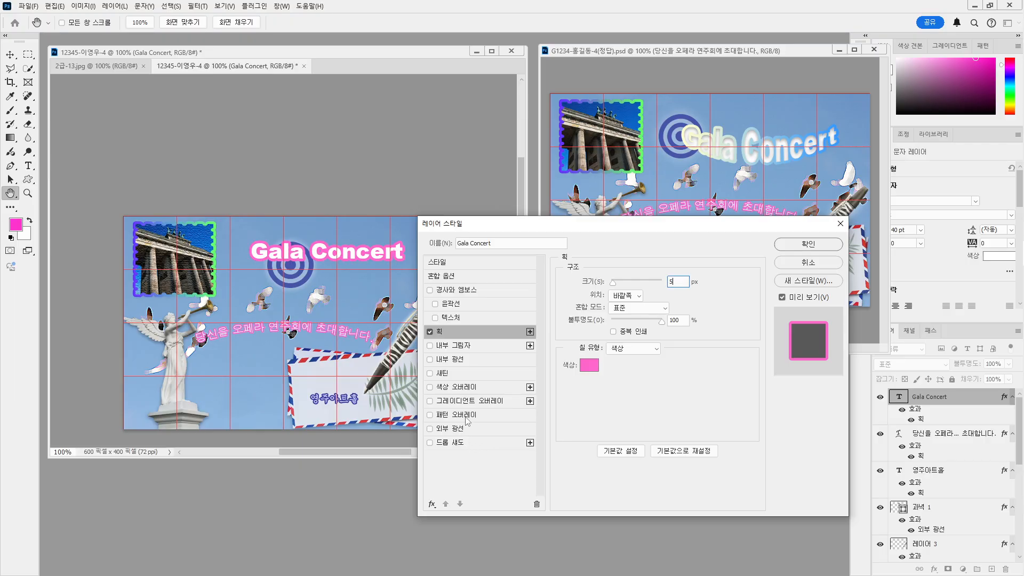
Change the fill type of the "Gala Concert" stroke to 그레이디언트 (gradient).
{"action": "left_click", "coordinate": [654, 309]}
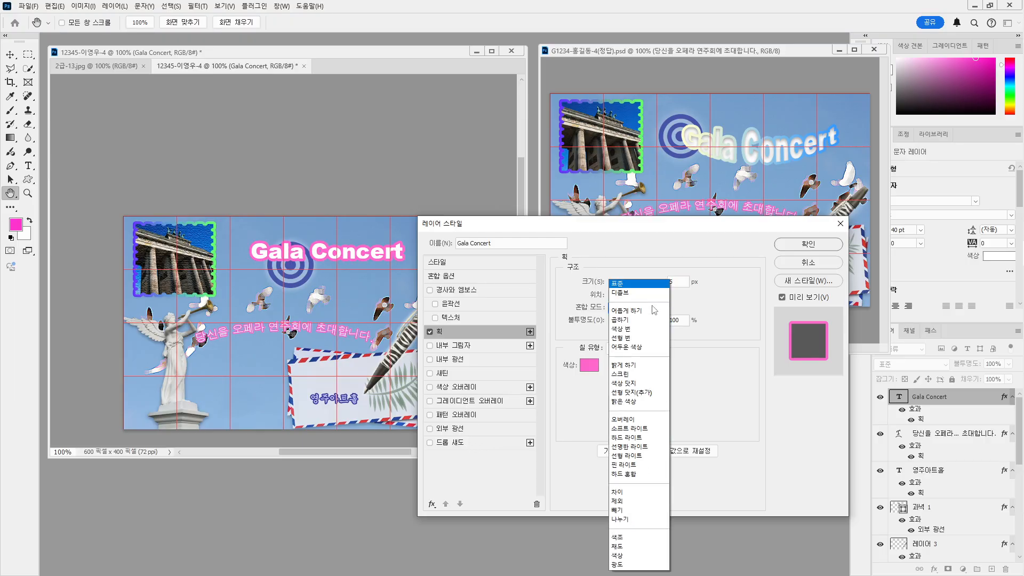
{"action": "left_click", "coordinate": [713, 308]}
{"action": "left_click", "coordinate": [633, 349]}
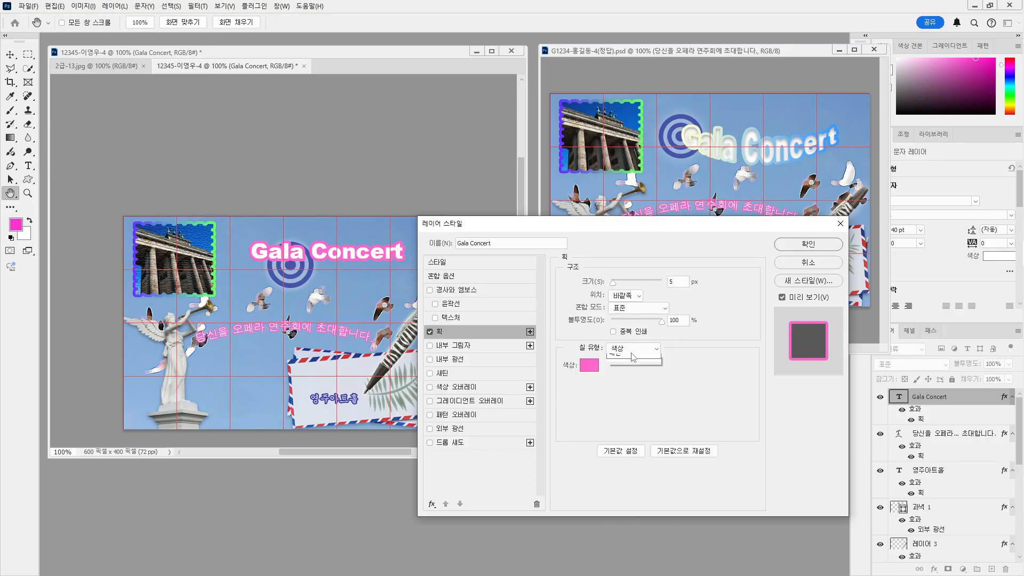
{"action": "left_click", "coordinate": [626, 367]}
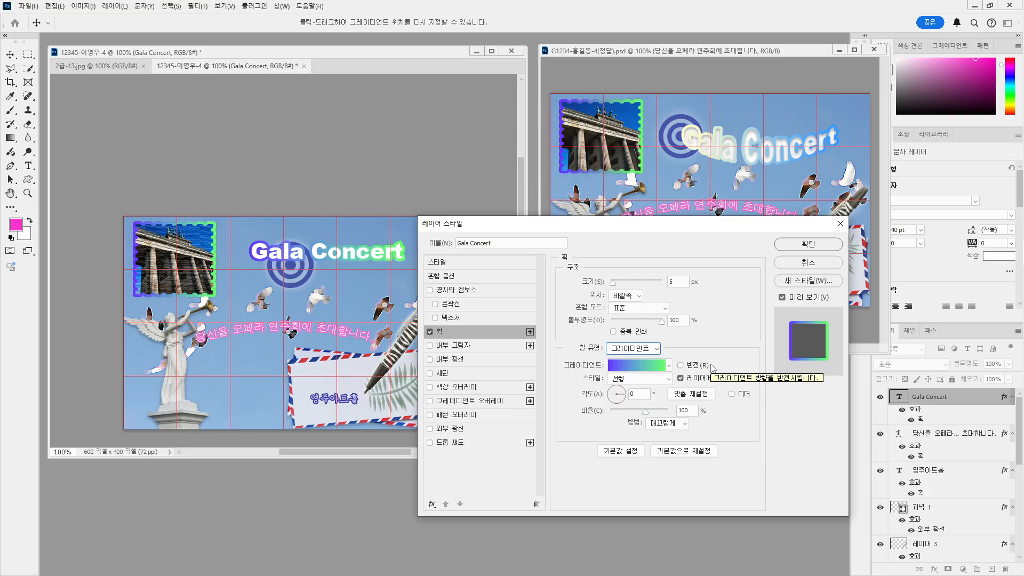
Set the starting color stop of the stroke's gradient to ffffcc.
{"action": "left_click", "coordinate": [637, 365]}
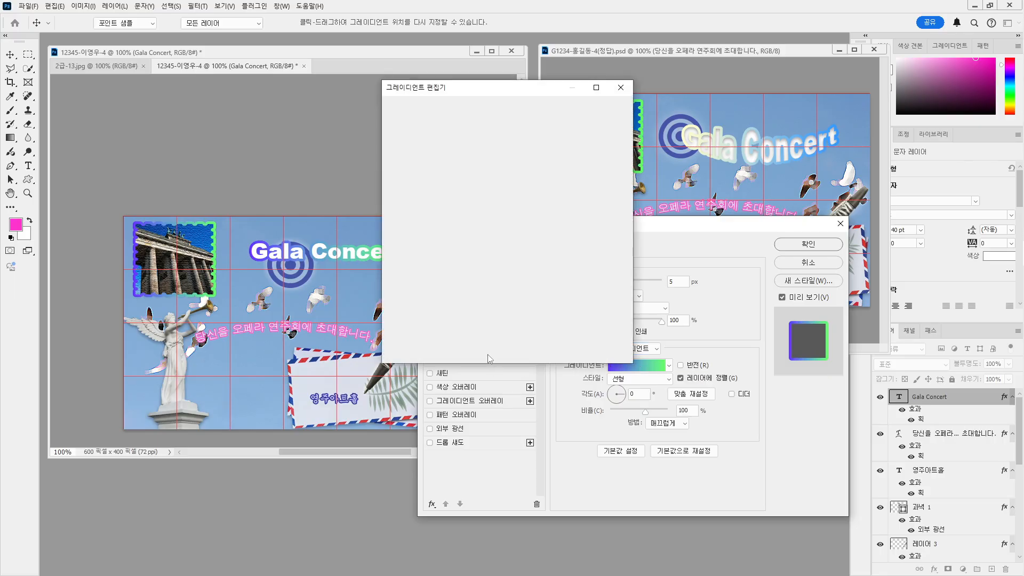
{"action": "left_click", "coordinate": [397, 290]}
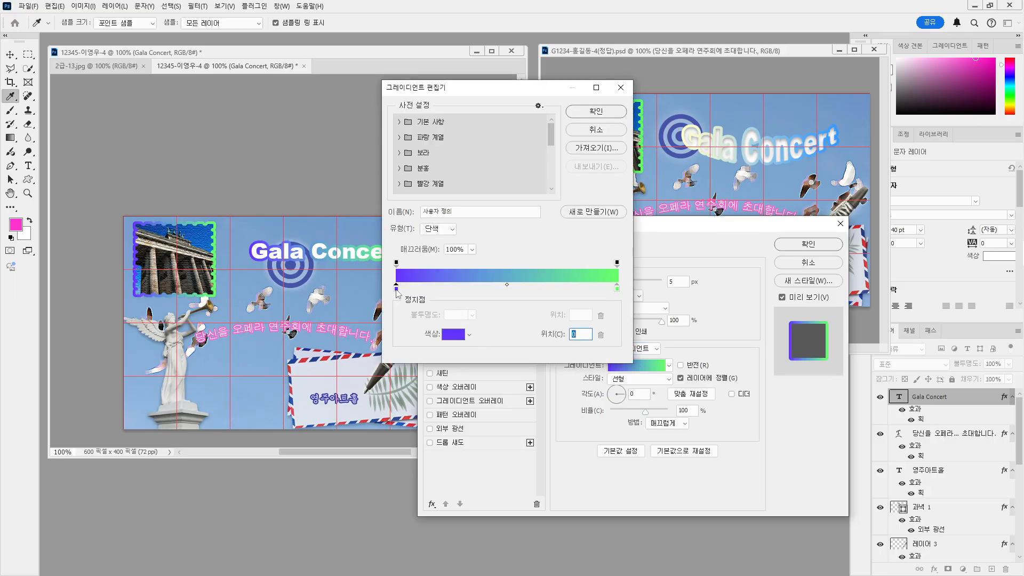
{"action": "double_click", "coordinate": [397, 290]}
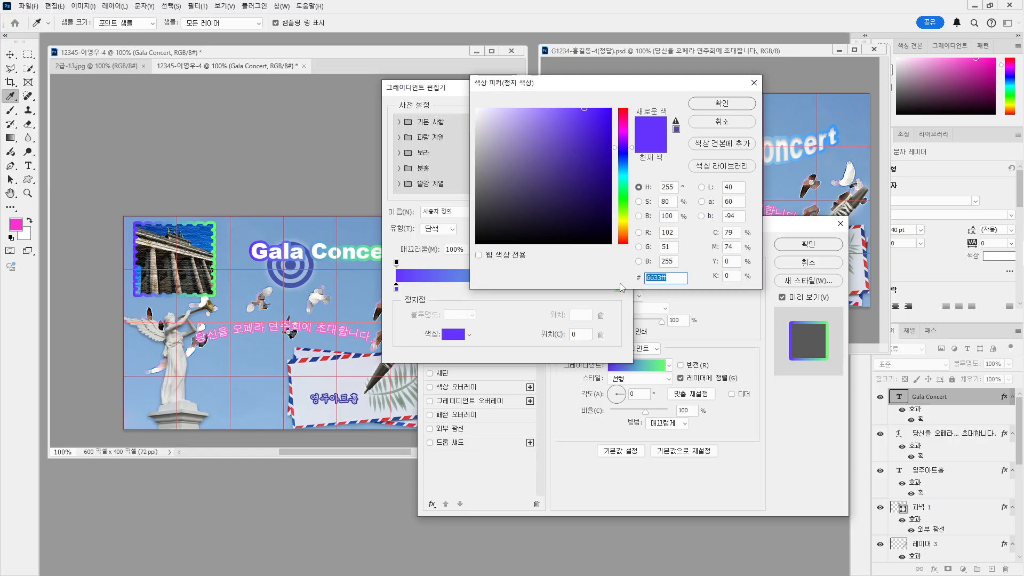
{"action": "type", "text": "fff"}
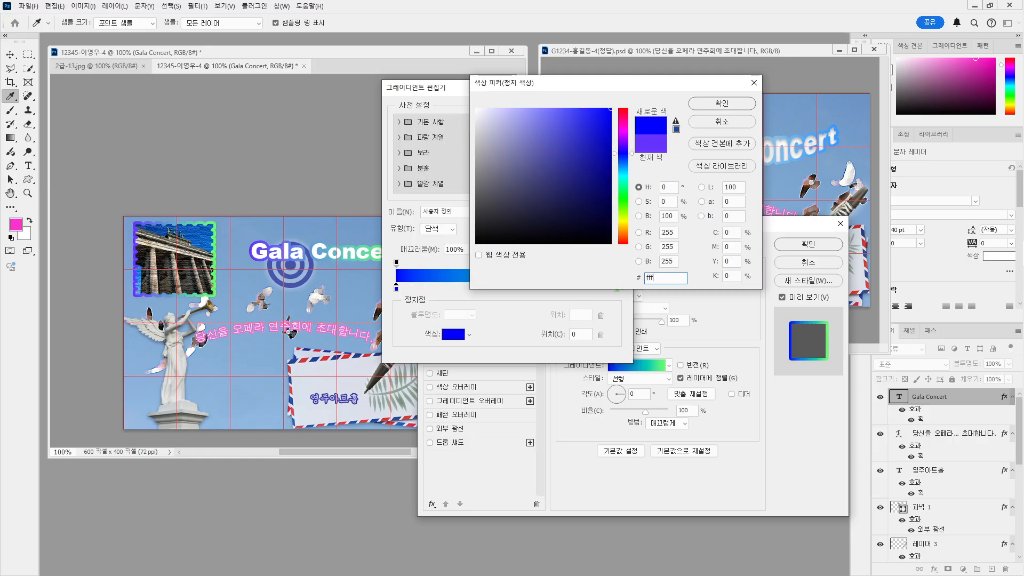
{"action": "type", "text": "fcc"}
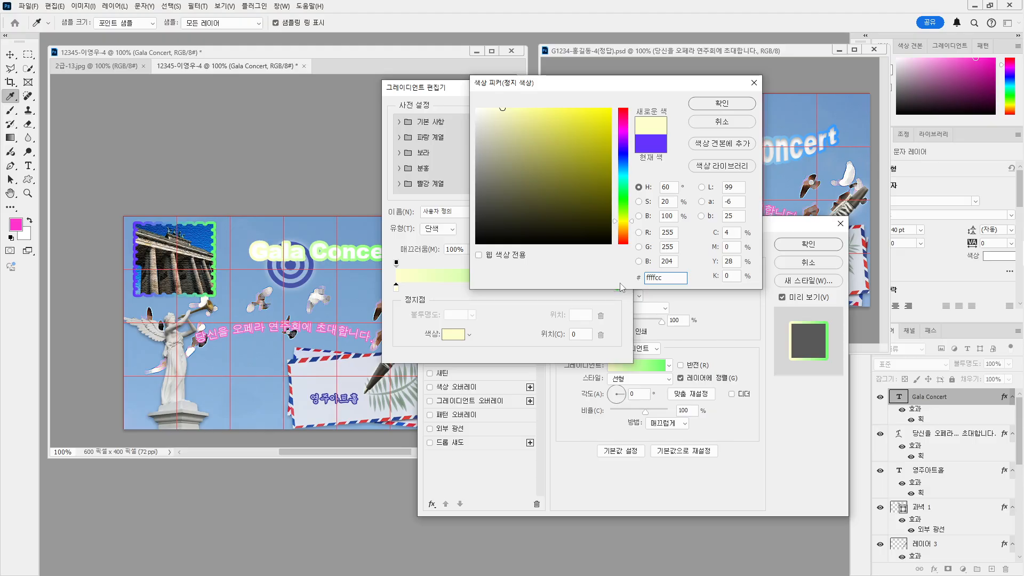
{"action": "left_click", "coordinate": [733, 106]}
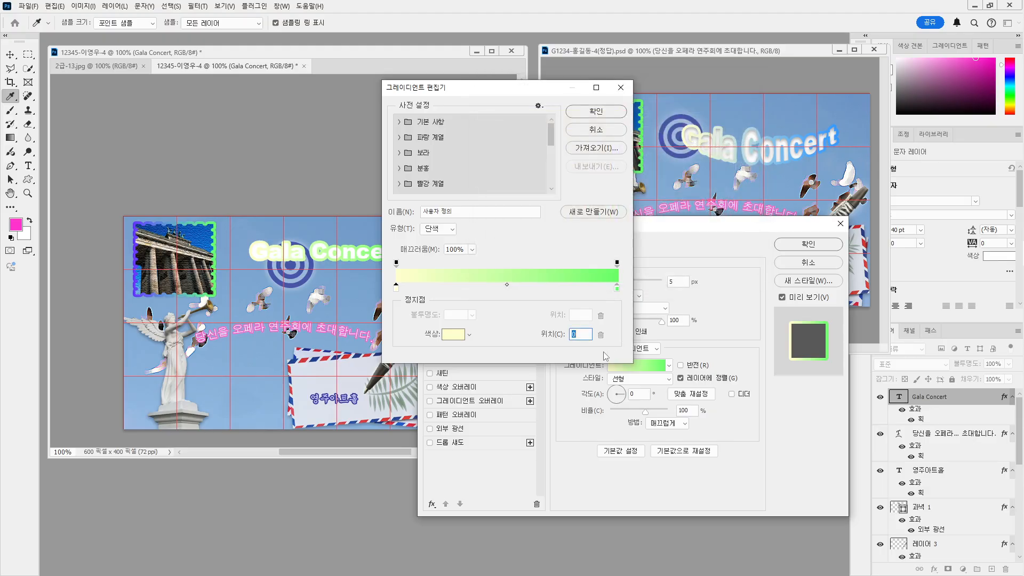
Set the ending color stop of the stroke's gradient to 3399ff and add a 내부 그림자 (inner shadow) effect to the "Gala Concert" layer.
{"action": "left_click", "coordinate": [617, 289]}
{"action": "double_click", "coordinate": [617, 291]}
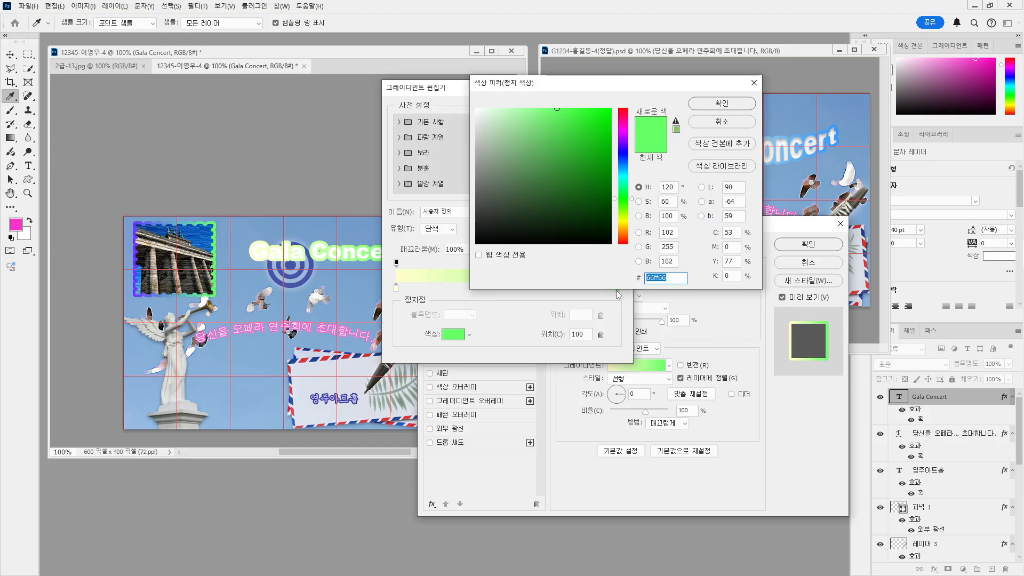
{"action": "type", "text": "3399ff"}
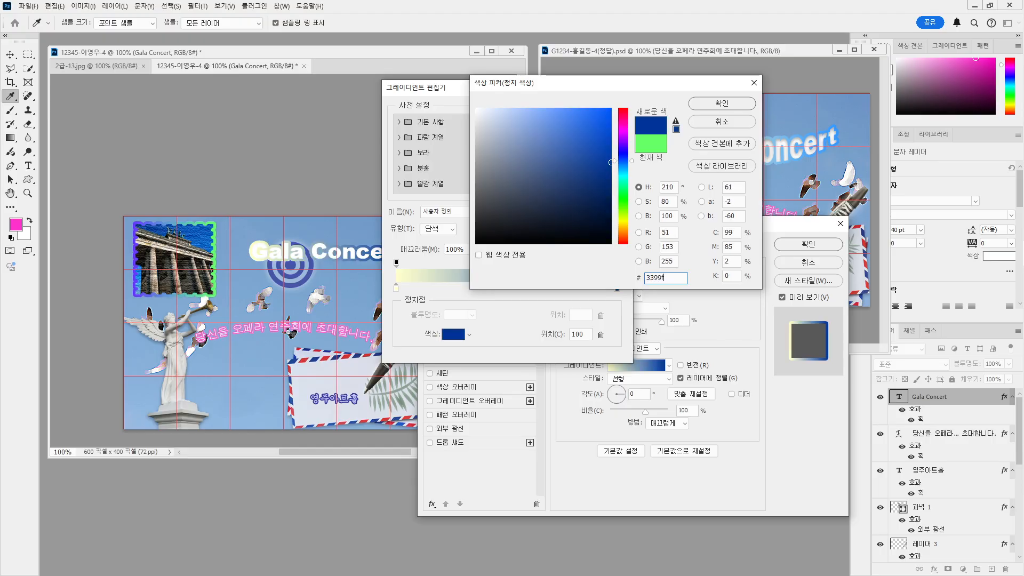
{"action": "left_click", "coordinate": [707, 106]}
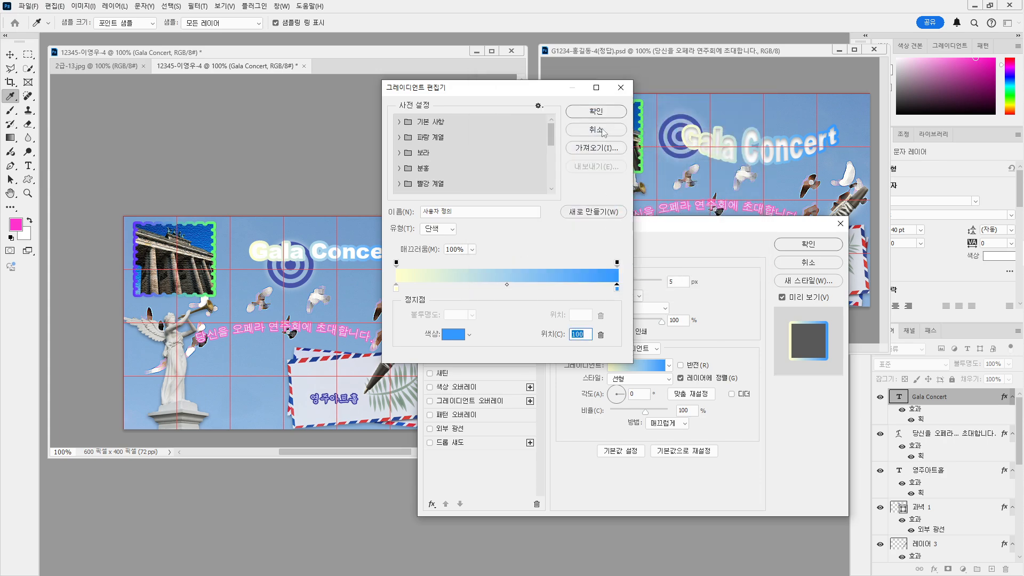
{"action": "left_click", "coordinate": [593, 111]}
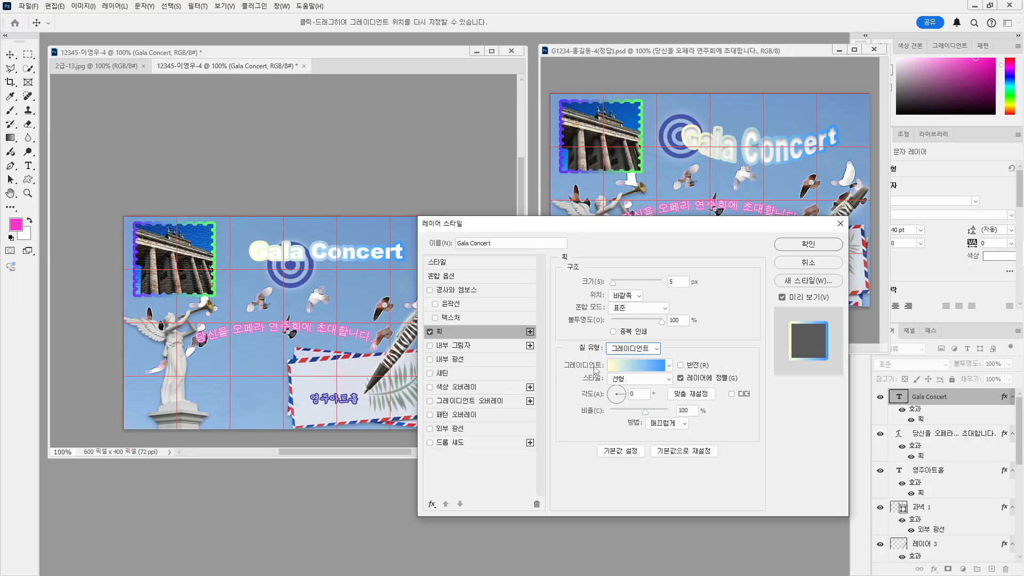
{"action": "left_click", "coordinate": [461, 348]}
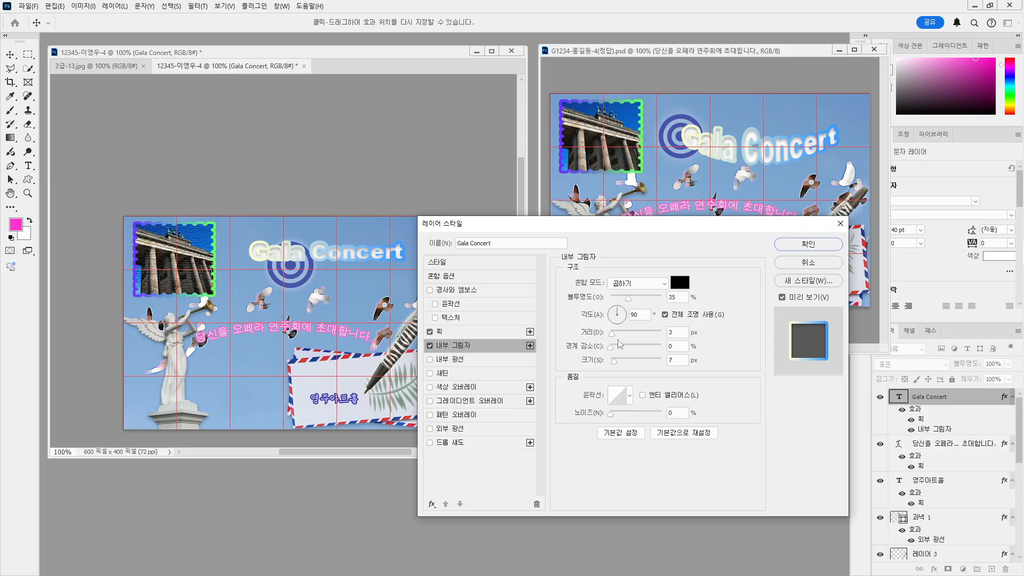
{"action": "left_click", "coordinate": [809, 244]}
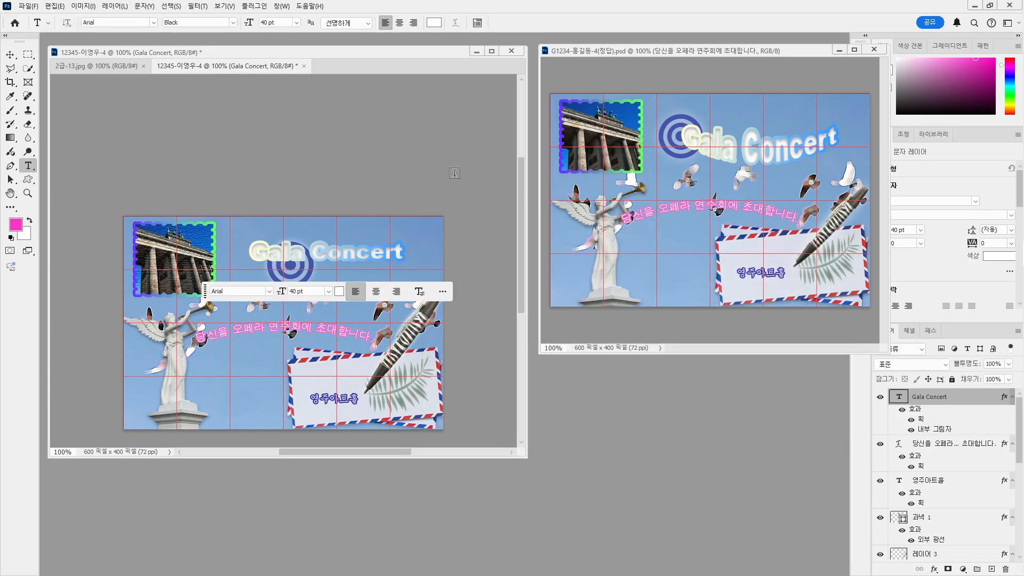
Warp the "Gala Concert" text with the 아래 부채꼴 (arc lower) style at a +50% horizontal bend and commit it.
{"action": "double_click", "coordinate": [332, 259]}
{"action": "key", "text": "ctrl+a"}
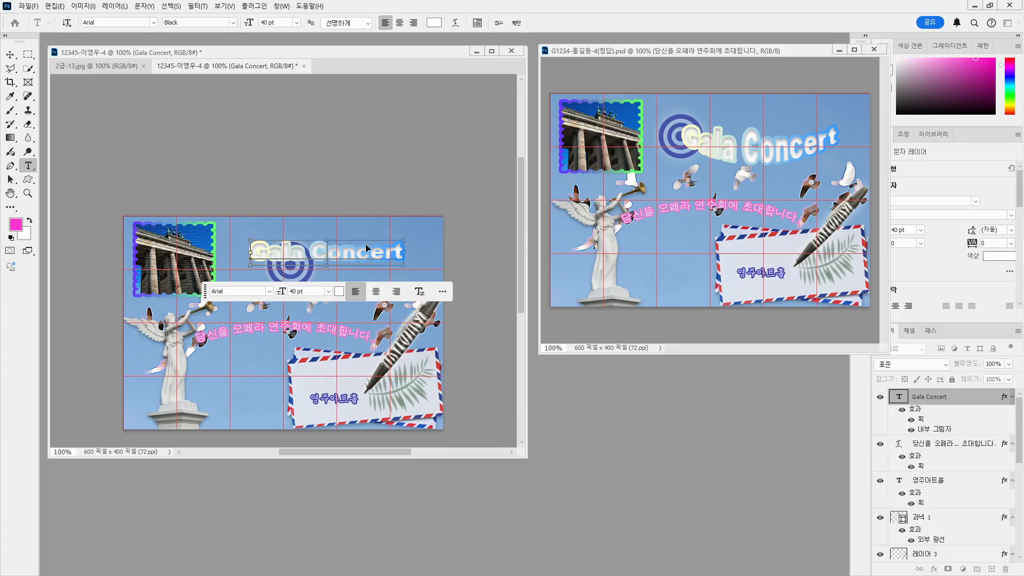
{"action": "left_click", "coordinate": [455, 24]}
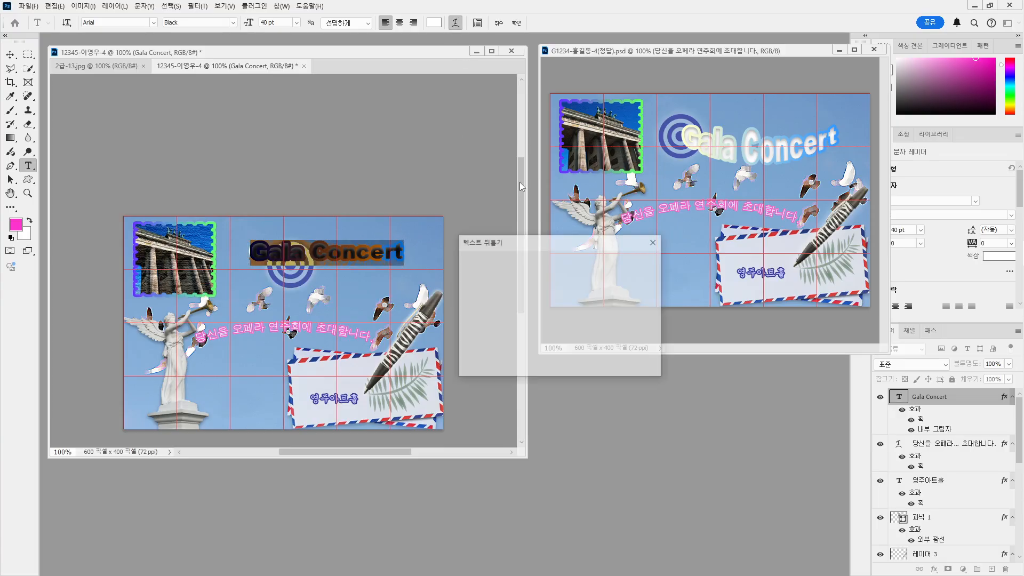
{"action": "left_click_drag", "start_coordinate": [526, 251], "coordinate": [519, 267]}
{"action": "left_click", "coordinate": [551, 276]}
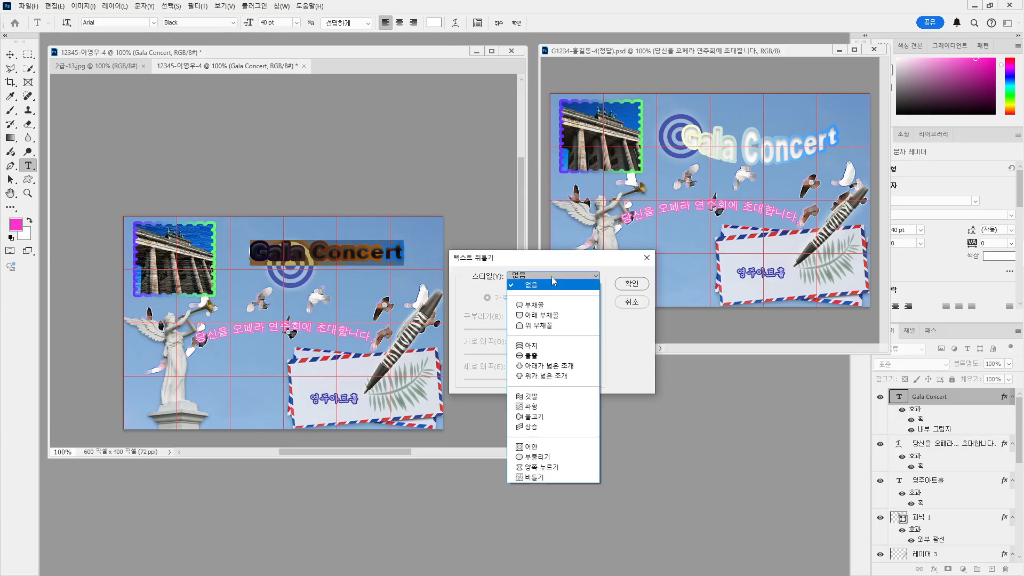
{"action": "left_click", "coordinate": [560, 316]}
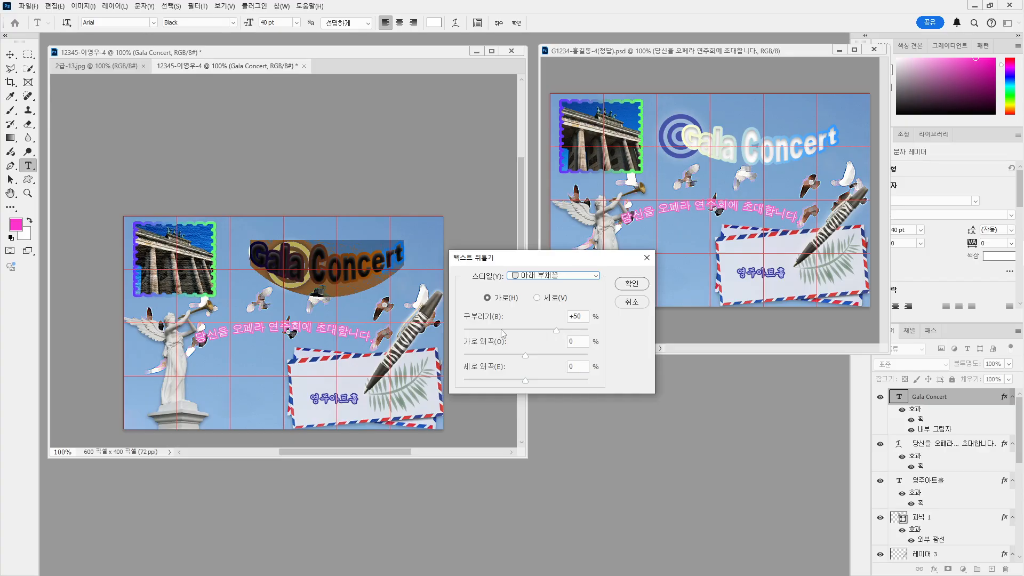
{"action": "left_click", "coordinate": [632, 285]}
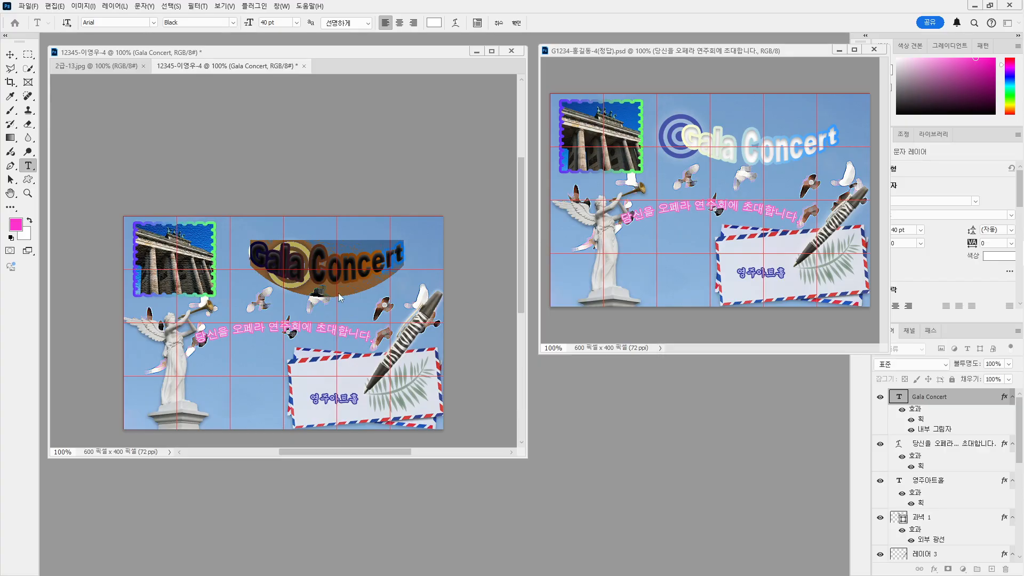
{"action": "left_click", "coordinate": [10, 55]}
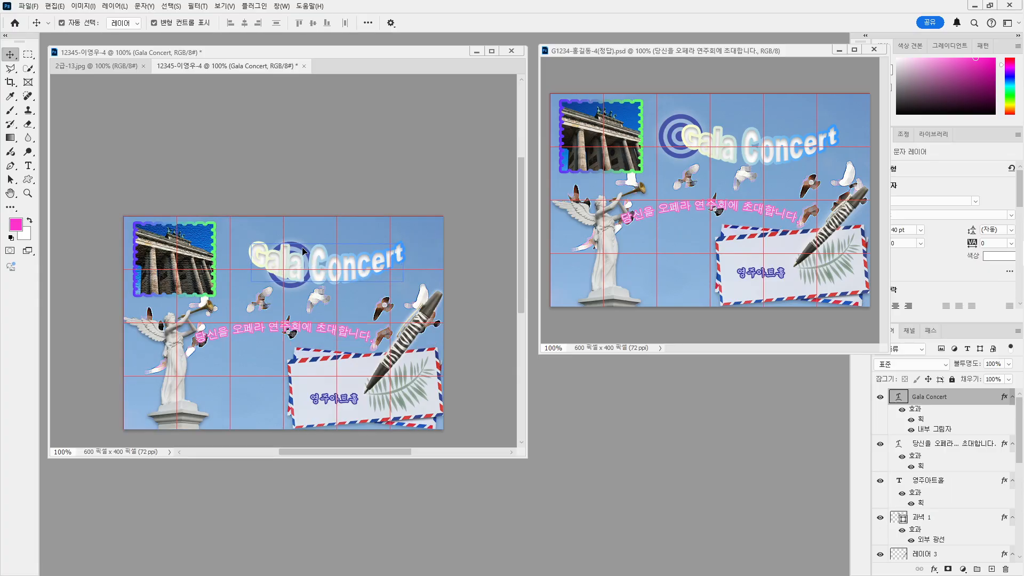
Move the "Gala Concert" text clear of the target shape and reposition the target just beside the framed building photo.
{"action": "left_click_drag", "start_coordinate": [303, 250], "coordinate": [333, 293]}
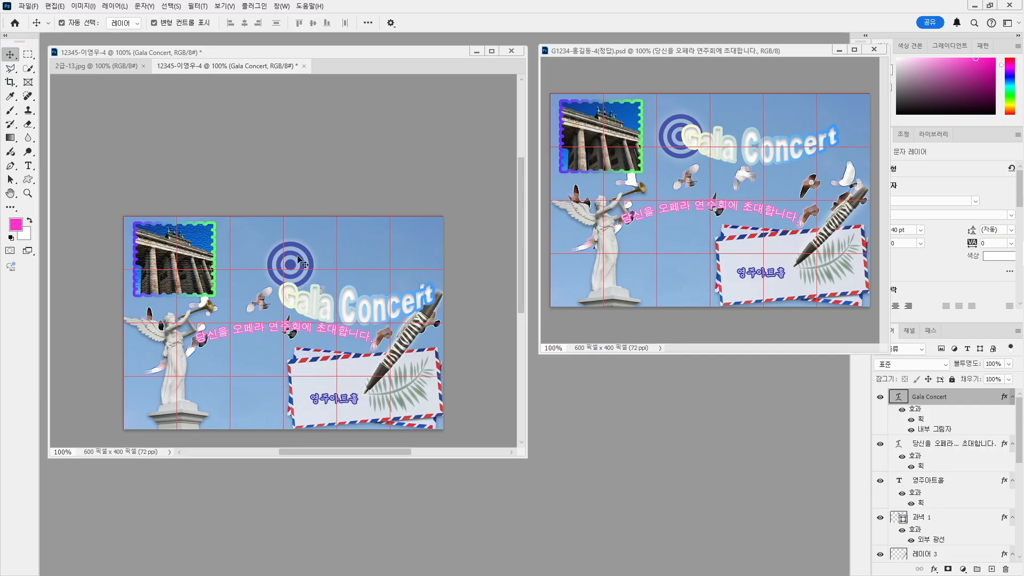
{"action": "left_click", "coordinate": [277, 265]}
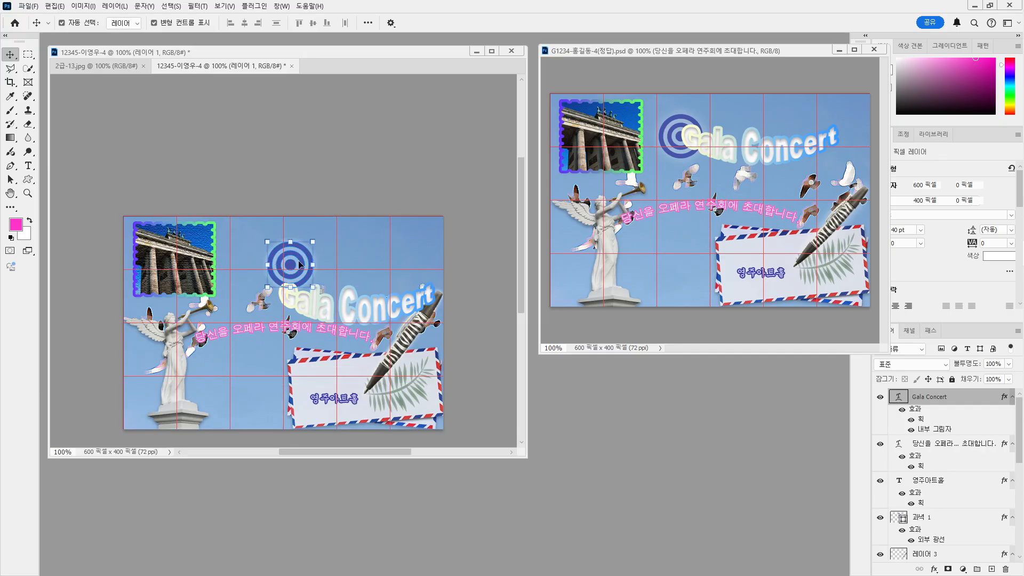
{"action": "left_click_drag", "start_coordinate": [312, 277], "coordinate": [275, 264]}
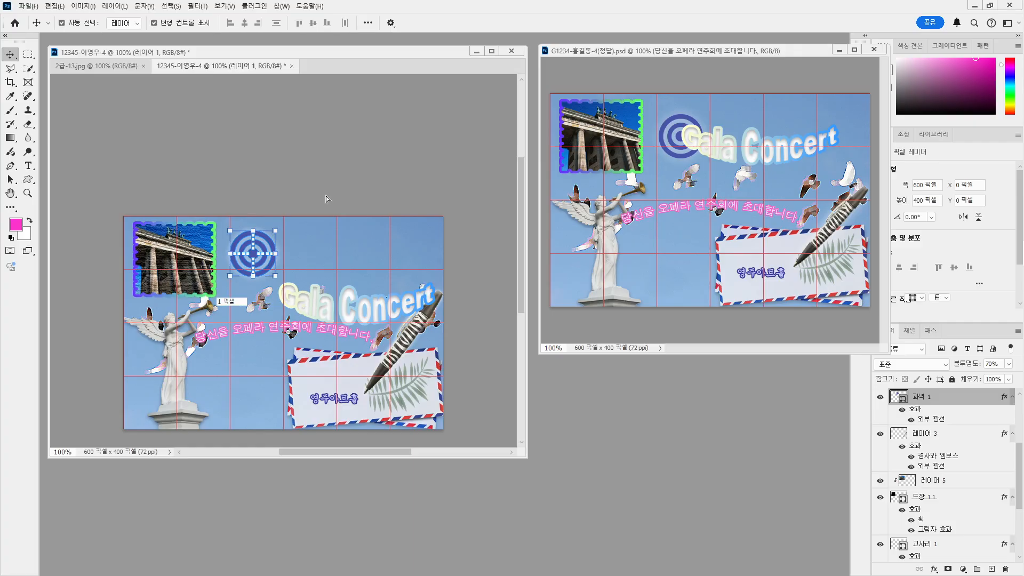
{"action": "key", "text": "Right"}
{"action": "key", "text": "Right"}
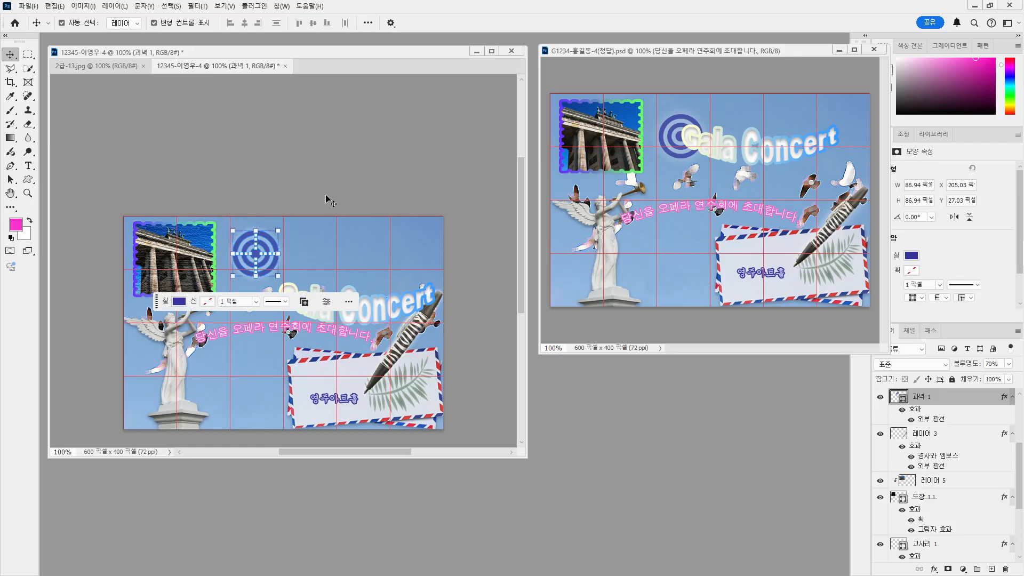
{"action": "key", "text": "Down"}
{"action": "key", "text": "Down"}
{"action": "key", "text": "Down"}
{"action": "key", "text": "Down"}
{"action": "key", "text": "Down"}
{"action": "key", "text": "Down"}
{"action": "key", "text": "Down"}
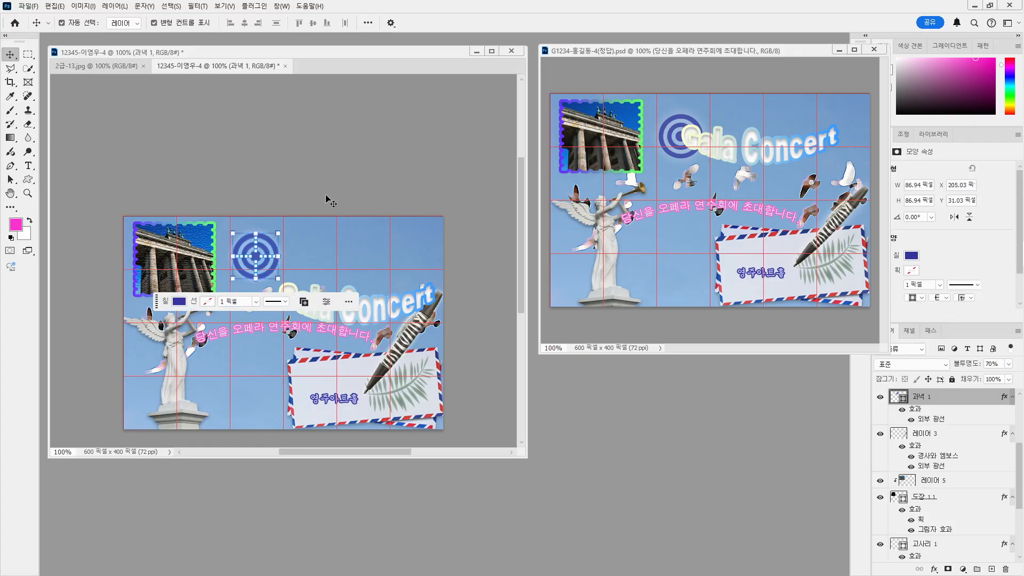
{"action": "key", "text": "Down"}
{"action": "key", "text": "Down"}
{"action": "key", "text": "Down"}
{"action": "key", "text": "Down"}
{"action": "key", "text": "Down"}
{"action": "key", "text": "Down"}
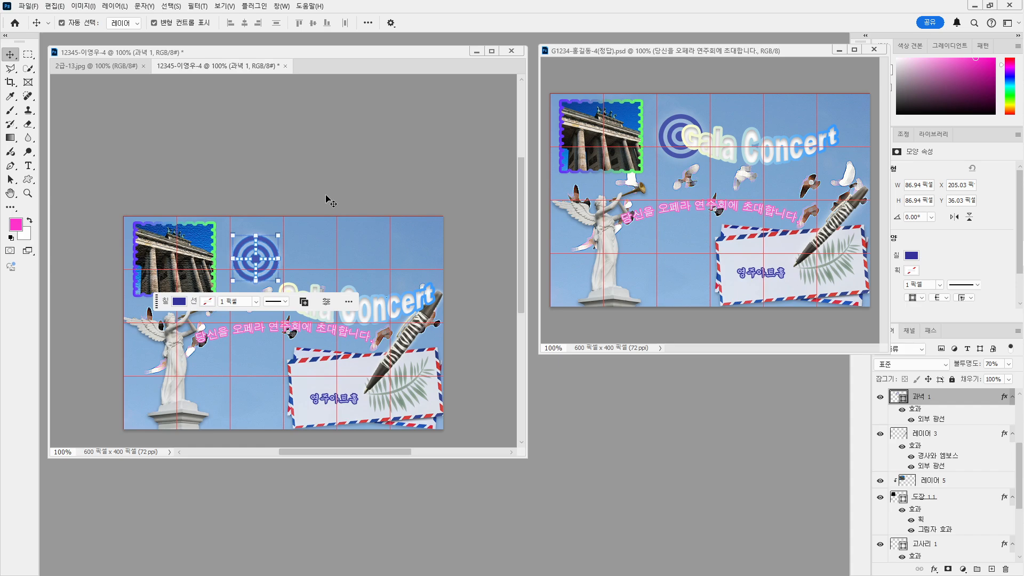
{"action": "key", "text": "Down"}
{"action": "key", "text": "Down"}
{"action": "key", "text": "Down"}
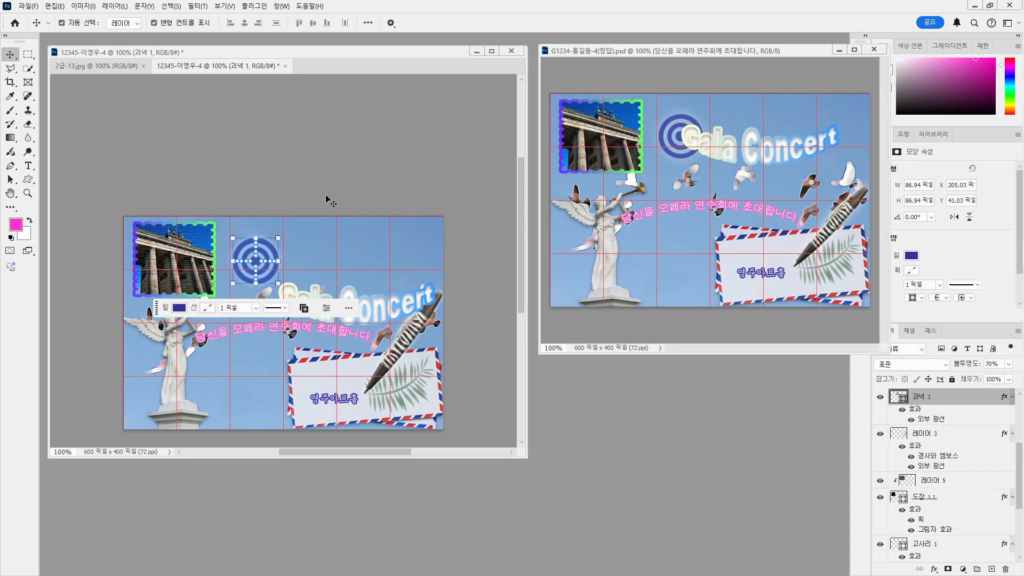
{"action": "key", "text": "Up"}
{"action": "key", "text": "Up"}
{"action": "key", "text": "Up"}
{"action": "key", "text": "Up"}
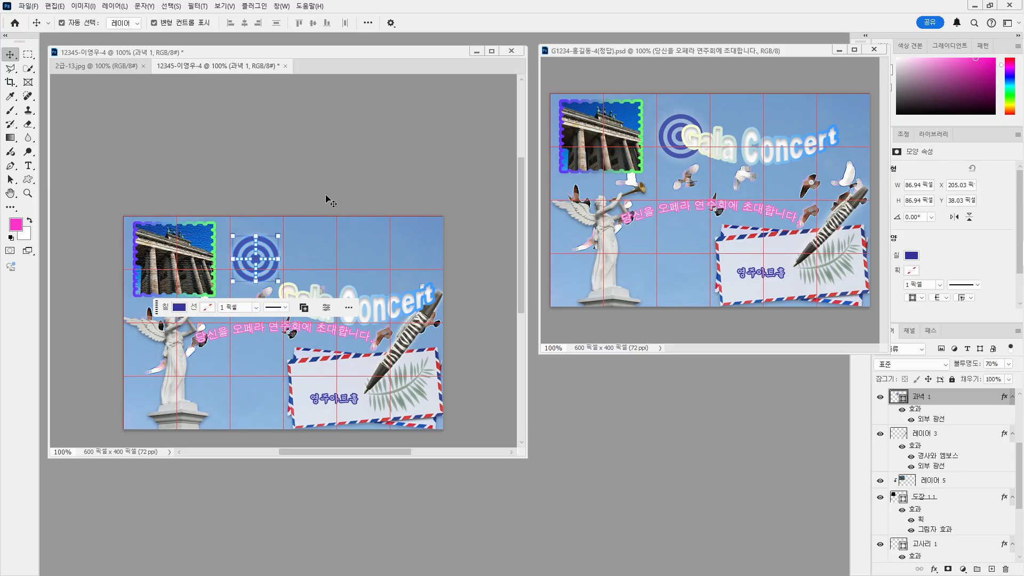
{"action": "key", "text": "Up"}
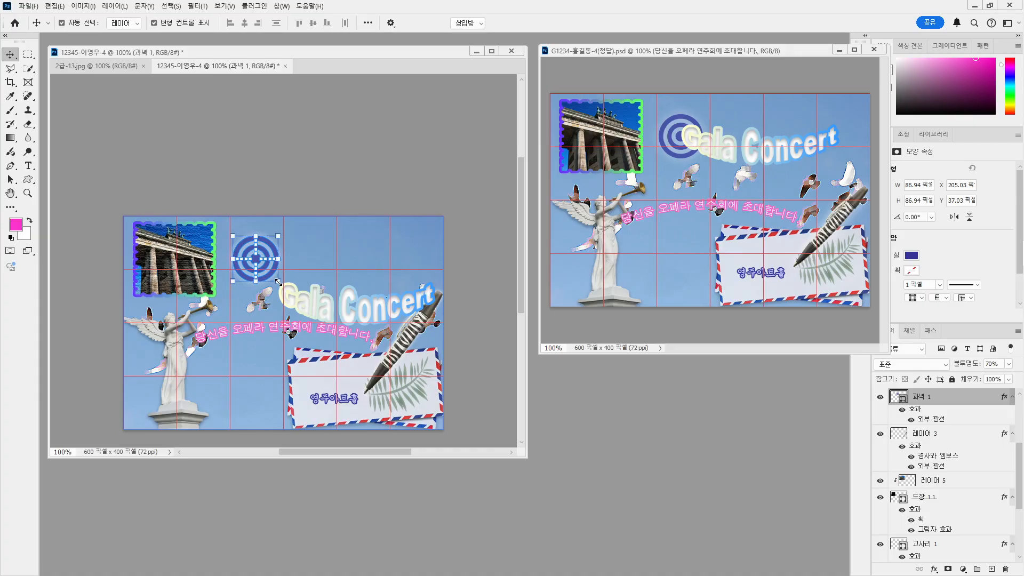
Scale the target shape down to 94.82%, shift it 3 px down, and commit the transform.
{"action": "left_click_drag", "start_coordinate": [278, 280], "coordinate": [276, 280]}
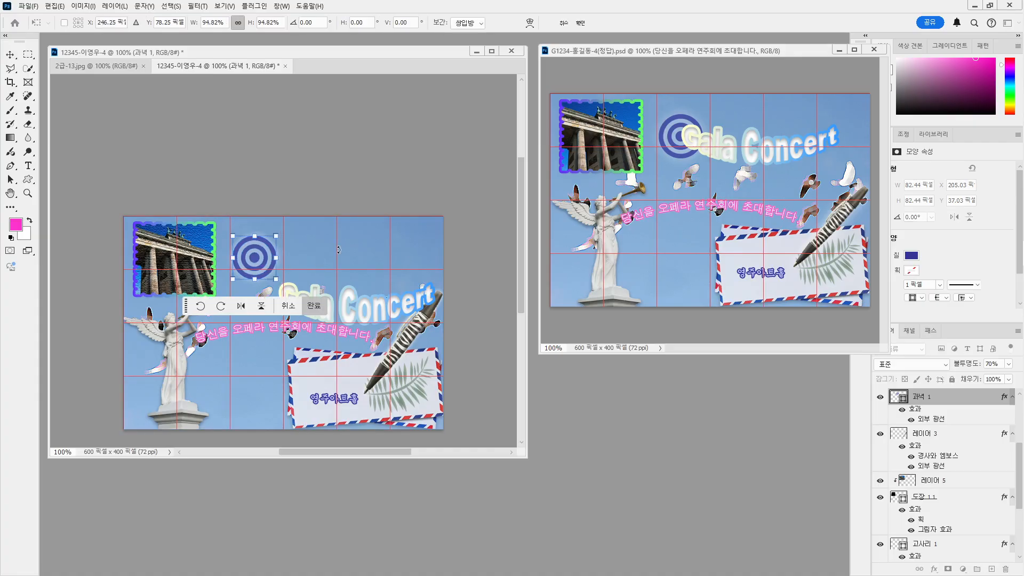
{"action": "key", "text": "Down"}
{"action": "key", "text": "Down"}
{"action": "key", "text": "Down"}
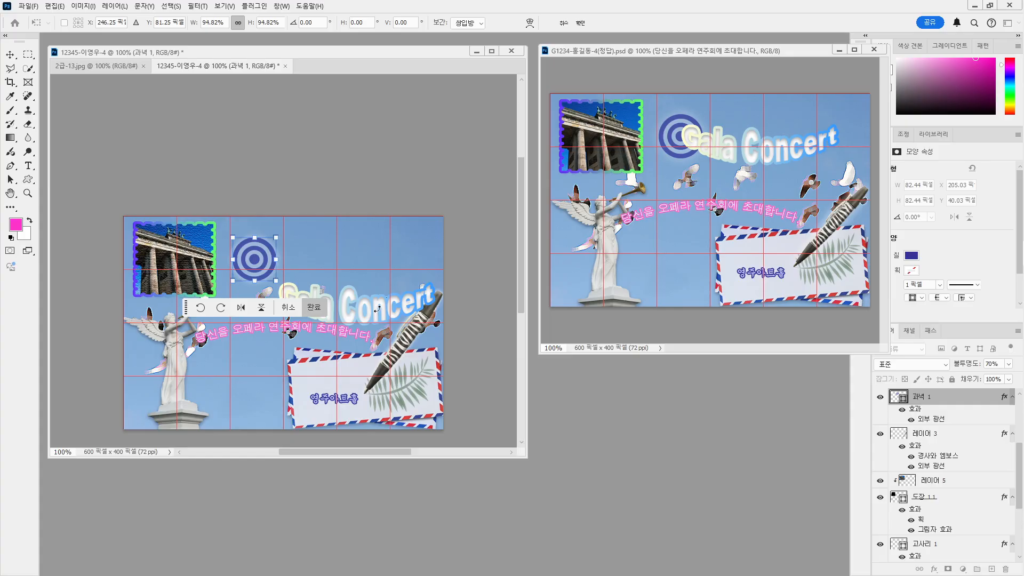
{"action": "left_click", "coordinate": [10, 54]}
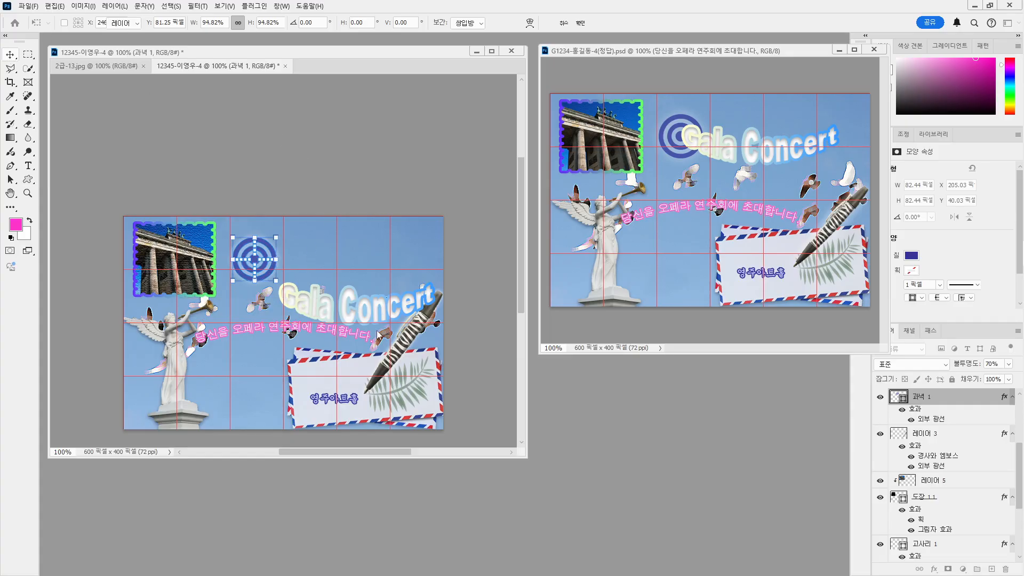
Position the warped "Gala Concert" text so its first letter overlaps the target shape as in the reference, and deselect it.
{"action": "left_click_drag", "start_coordinate": [372, 313], "coordinate": [359, 281]}
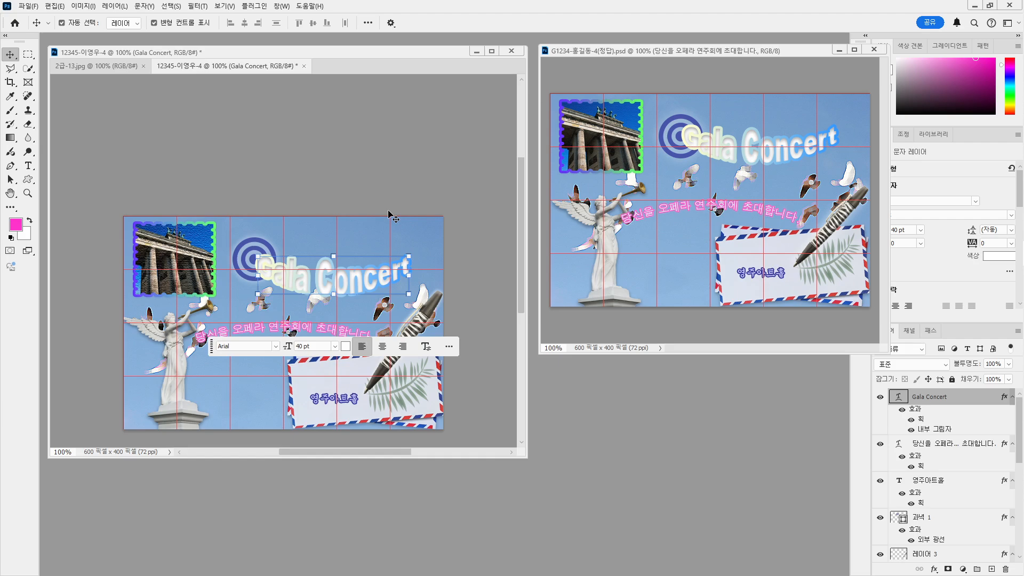
{"action": "key", "text": "Right"}
{"action": "key", "text": "Right"}
{"action": "key", "text": "Right"}
{"action": "key", "text": "Right"}
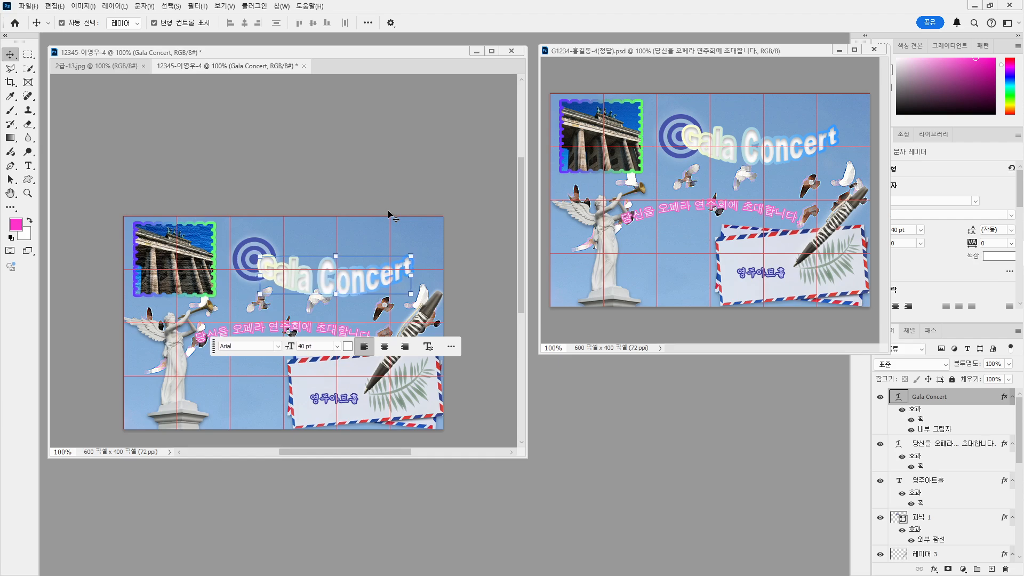
{"action": "key", "text": "Up"}
{"action": "key", "text": "Up"}
{"action": "key", "text": "Up"}
{"action": "key", "text": "Up"}
{"action": "key", "text": "Up"}
{"action": "key", "text": "Up"}
{"action": "key", "text": "Up"}
{"action": "key", "text": "Up"}
{"action": "key", "text": "Up"}
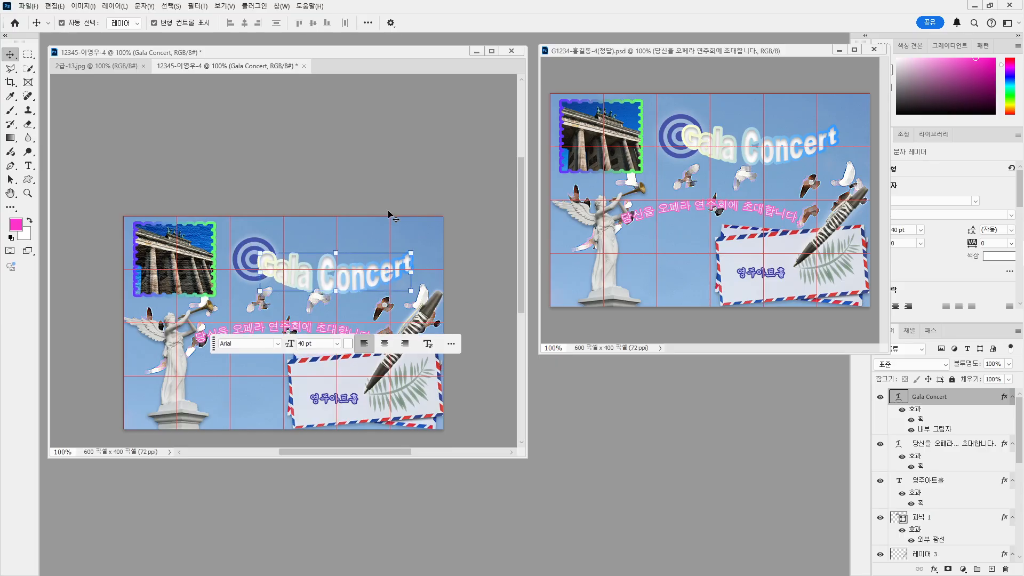
{"action": "key", "text": "Up"}
{"action": "key", "text": "Up"}
{"action": "key", "text": "Up"}
{"action": "key", "text": "Up"}
{"action": "key", "text": "Up"}
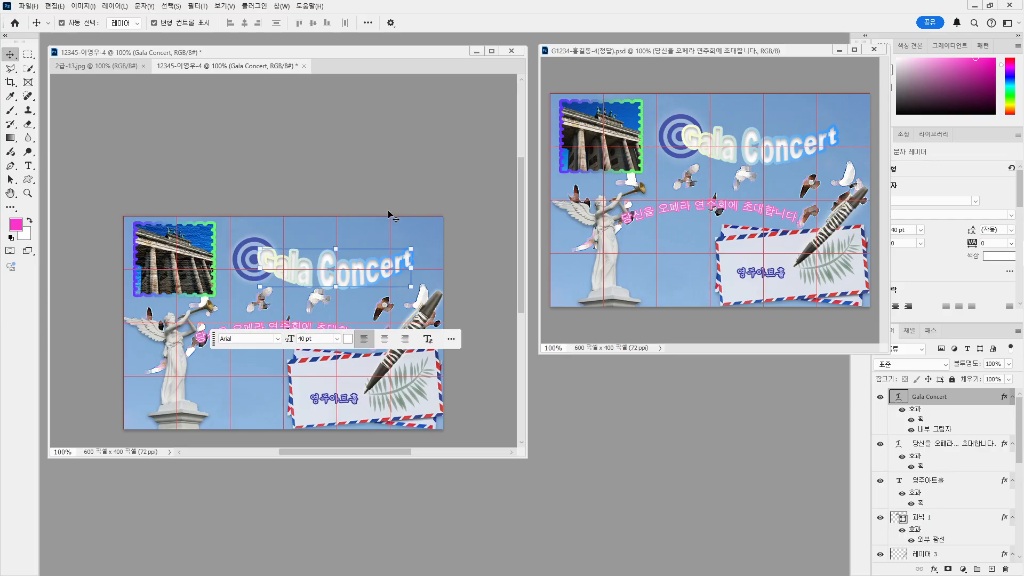
{"action": "key", "text": "Left"}
{"action": "key", "text": "Left"}
{"action": "key", "text": "Left"}
{"action": "key", "text": "Left"}
{"action": "key", "text": "Left"}
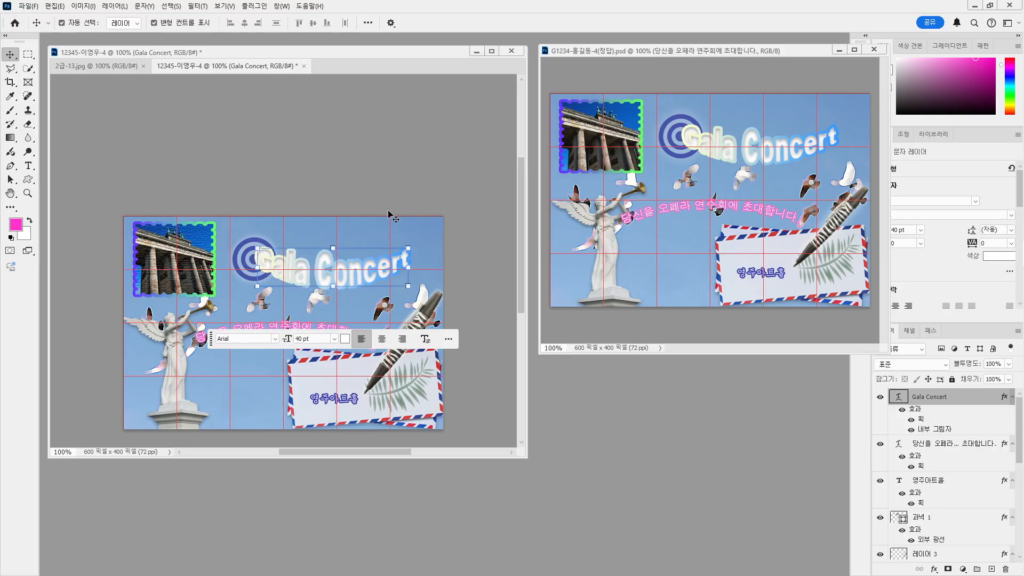
{"action": "key", "text": "Left"}
{"action": "key", "text": "Left"}
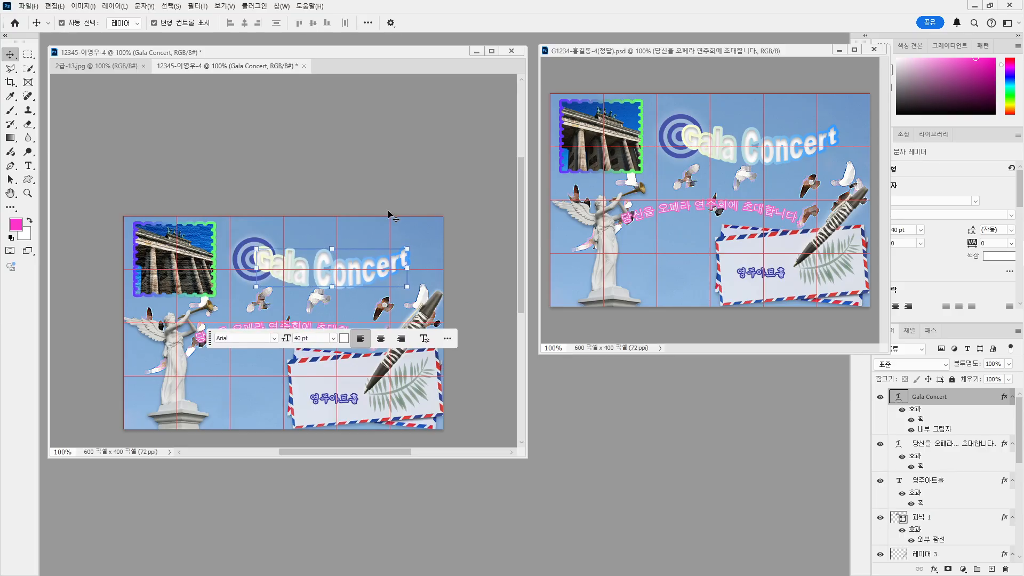
{"action": "key", "text": "Down"}
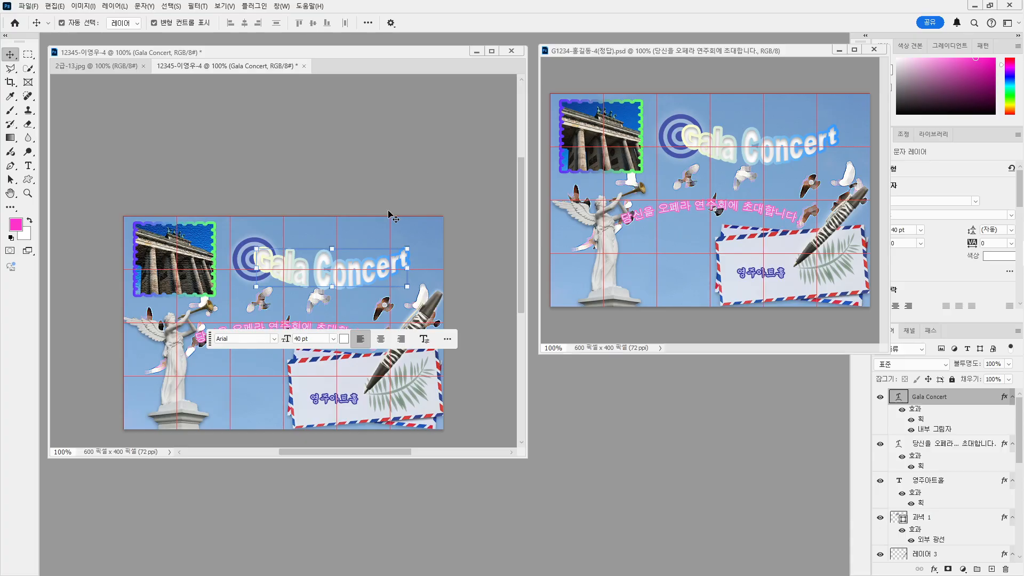
{"action": "key", "text": "Up"}
{"action": "left_click", "coordinate": [505, 272]}
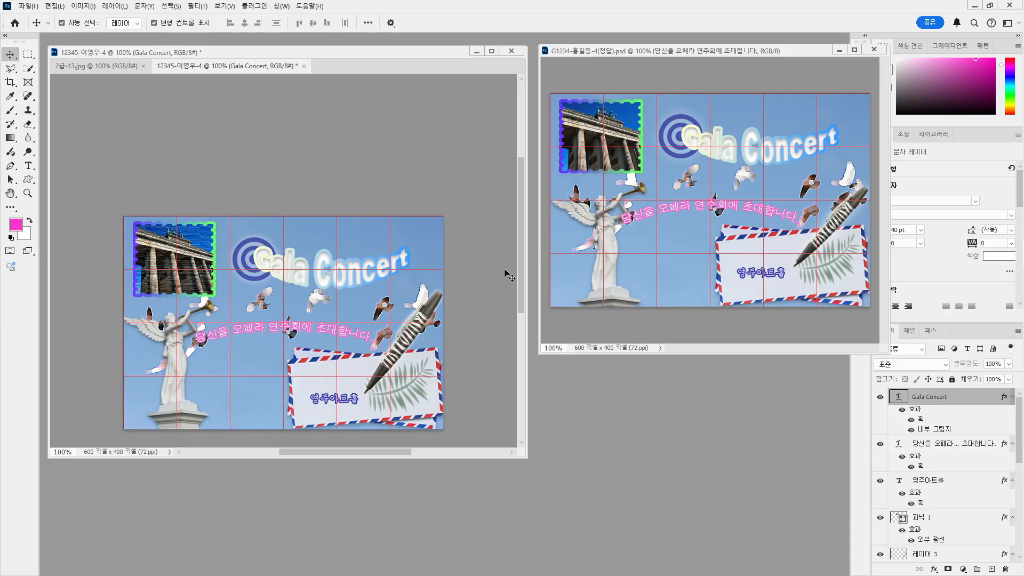
Switch to the 2급-13.jpg document and close it.
{"action": "scroll", "coordinate": [457, 278], "scroll_direction": "down", "scroll_amount": 2}
{"action": "scroll", "coordinate": [461, 286], "scroll_direction": "down", "scroll_amount": 1}
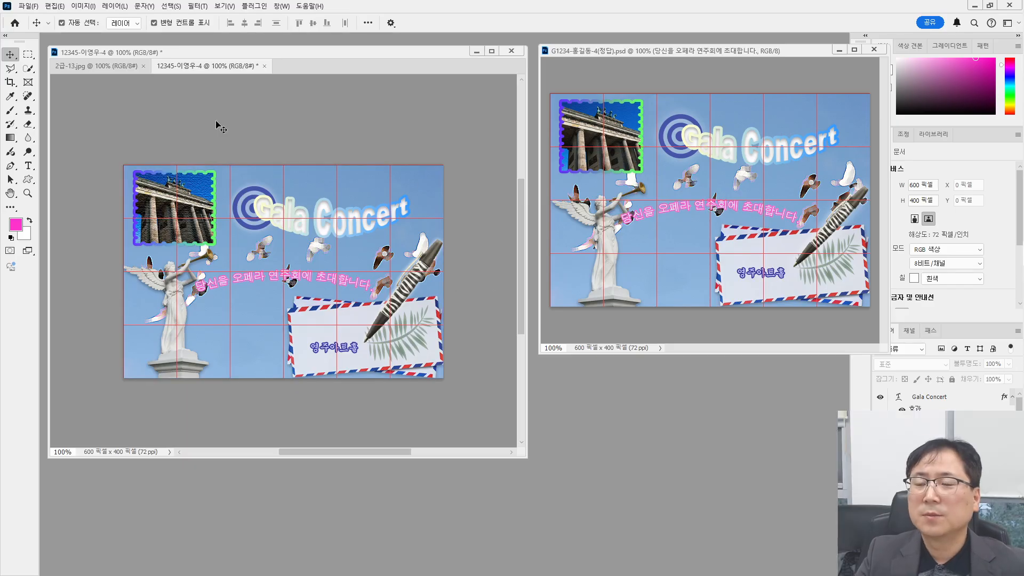
{"action": "left_click", "coordinate": [105, 68]}
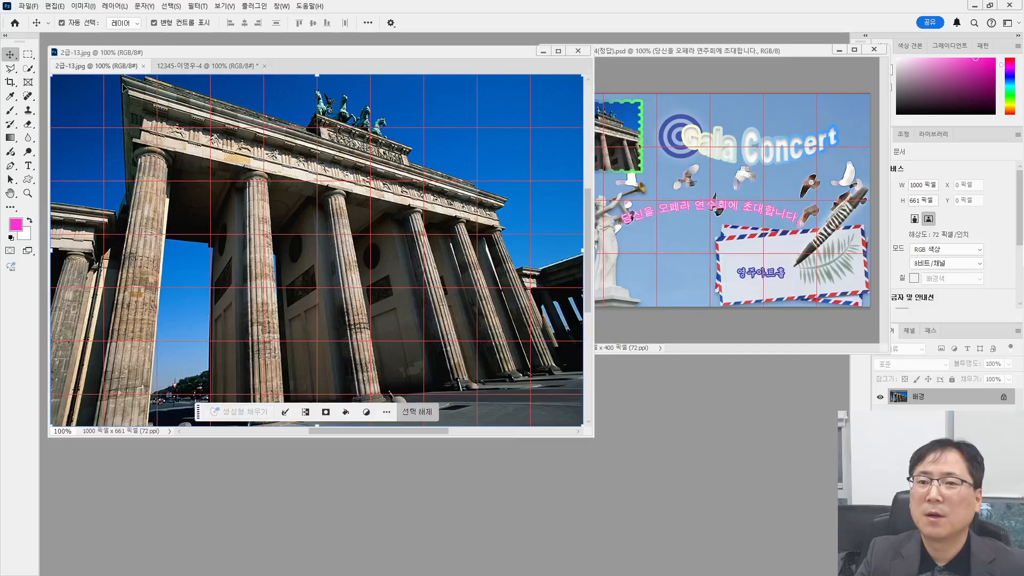
{"action": "left_click", "coordinate": [144, 67]}
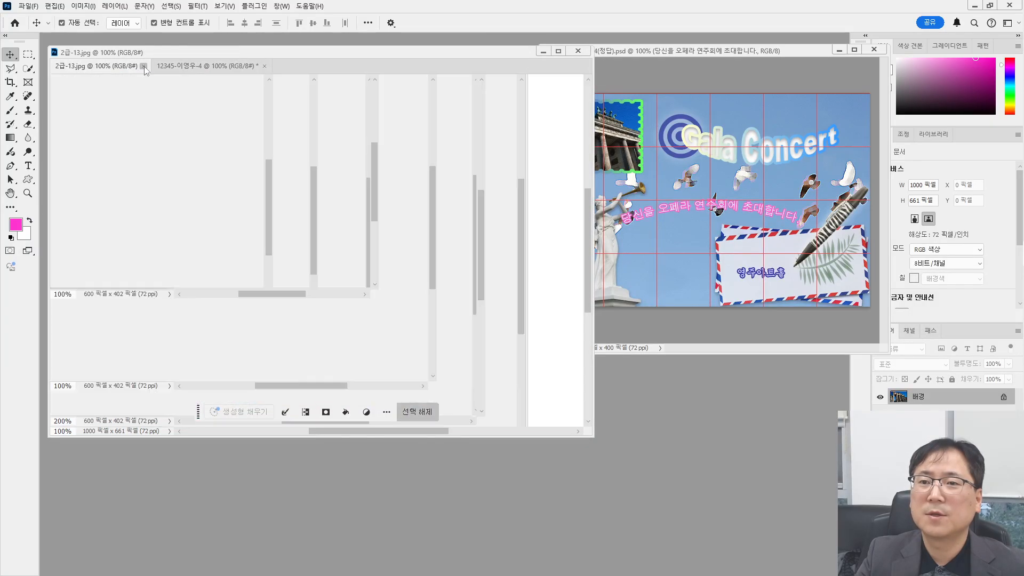
Save a JPEG copy of the composition under its existing name in the Documents GTQ folder at quality 11, and check the folder.
{"action": "left_click", "coordinate": [29, 6]}
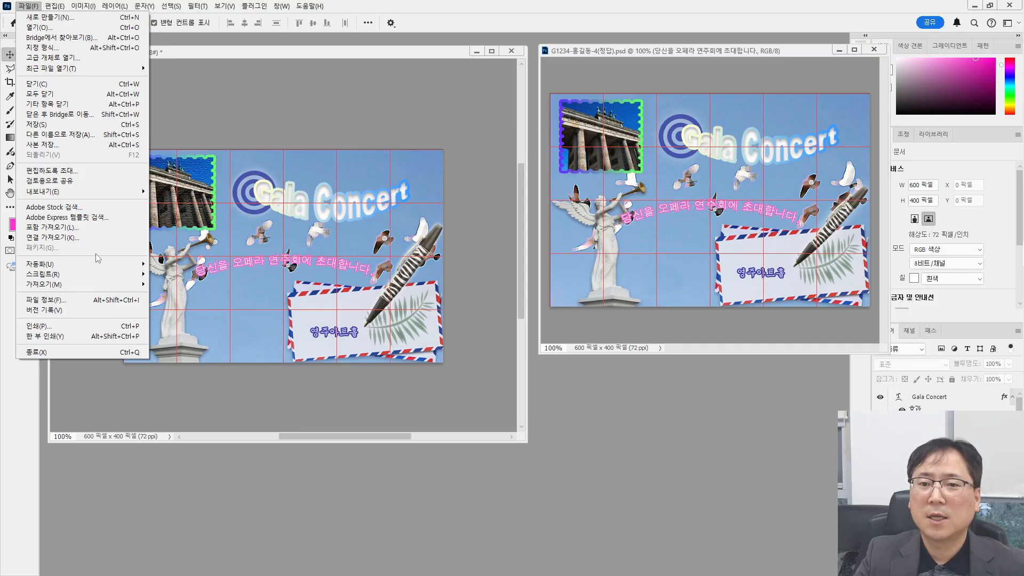
{"action": "left_click", "coordinate": [69, 145]}
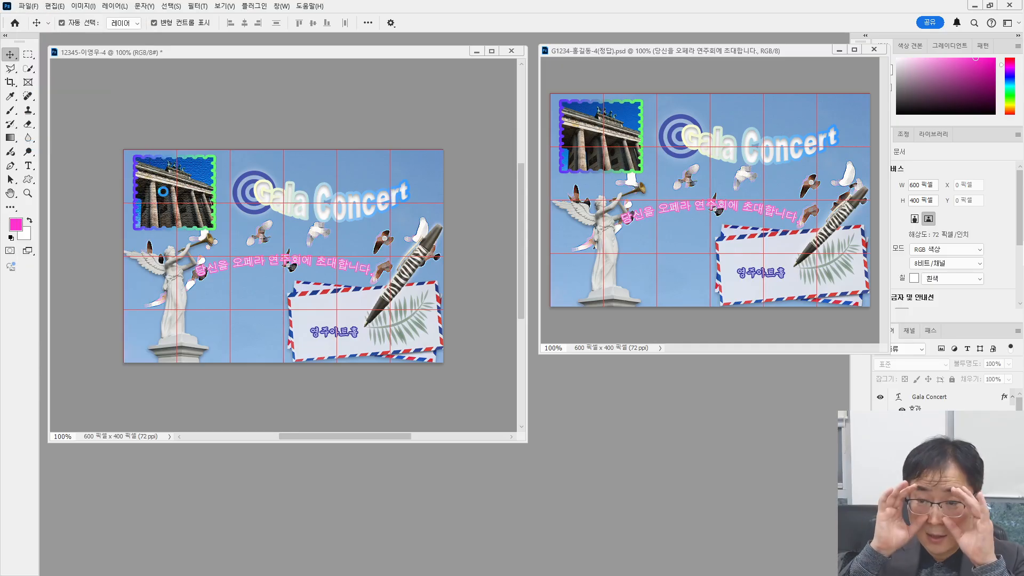
{"action": "scroll", "coordinate": [164, 203], "scroll_direction": "up", "scroll_amount": 3}
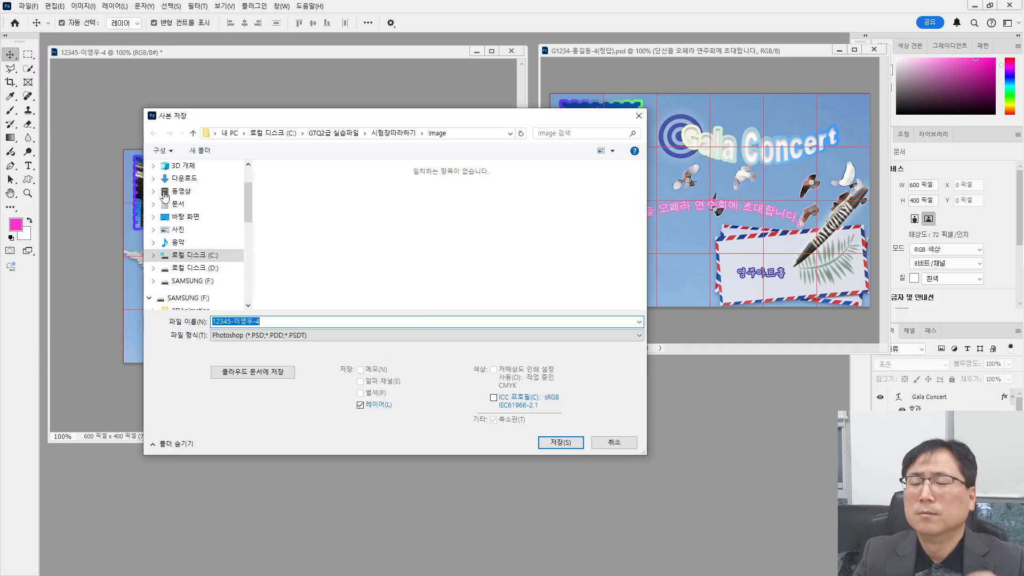
{"action": "left_click", "coordinate": [180, 205]}
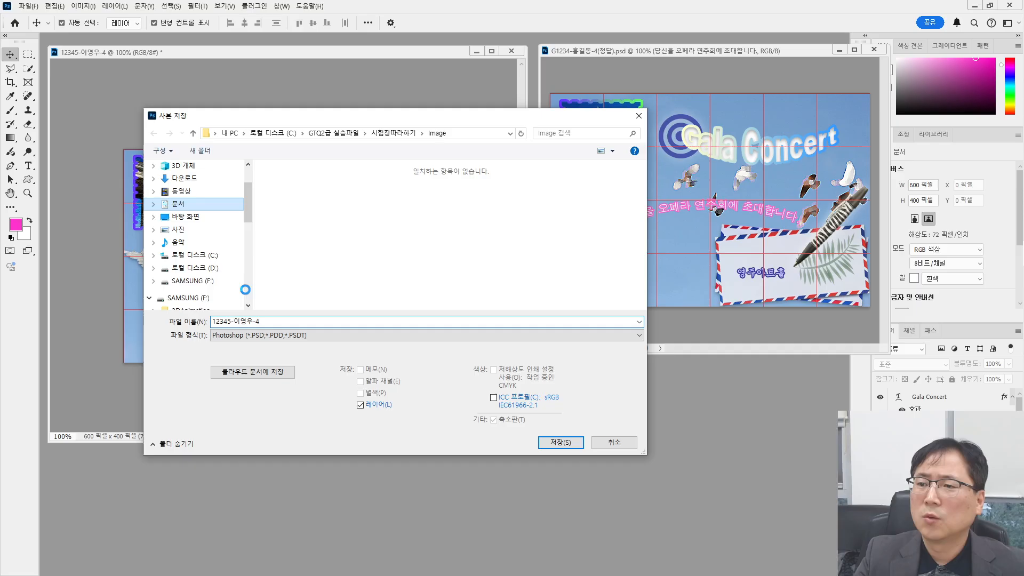
{"action": "left_click", "coordinate": [283, 336]}
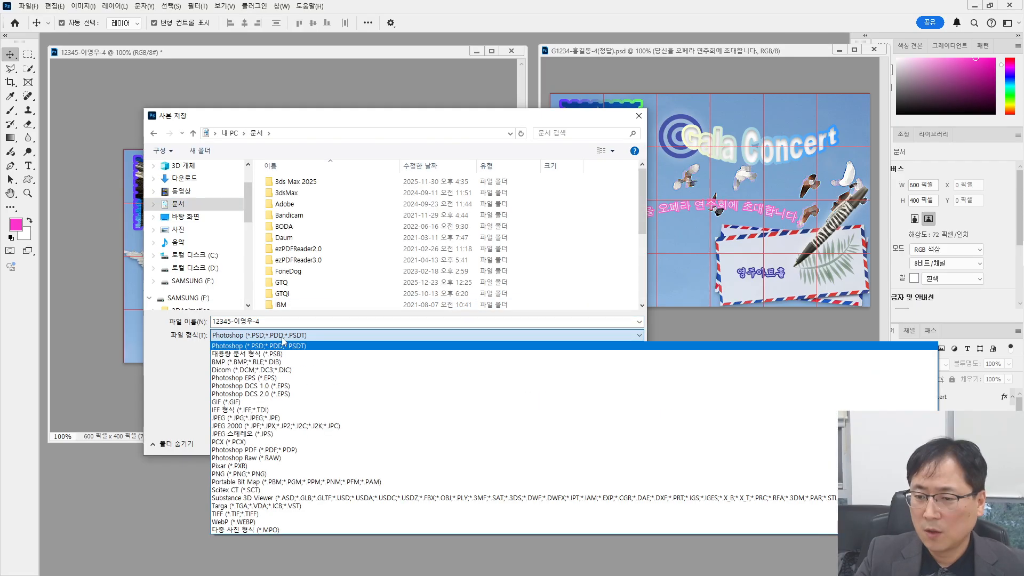
{"action": "left_click", "coordinate": [281, 426]}
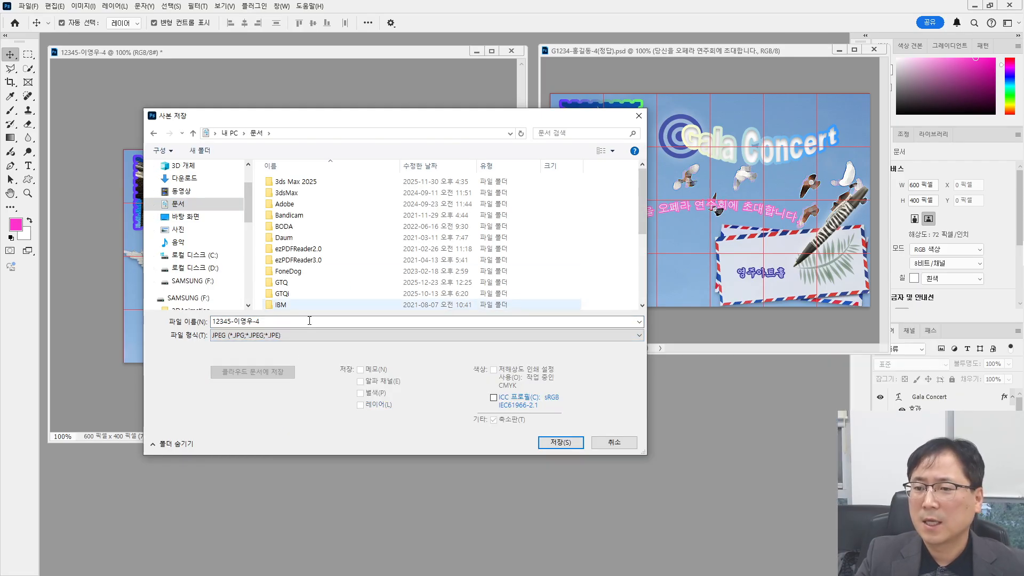
{"action": "double_click", "coordinate": [304, 285]}
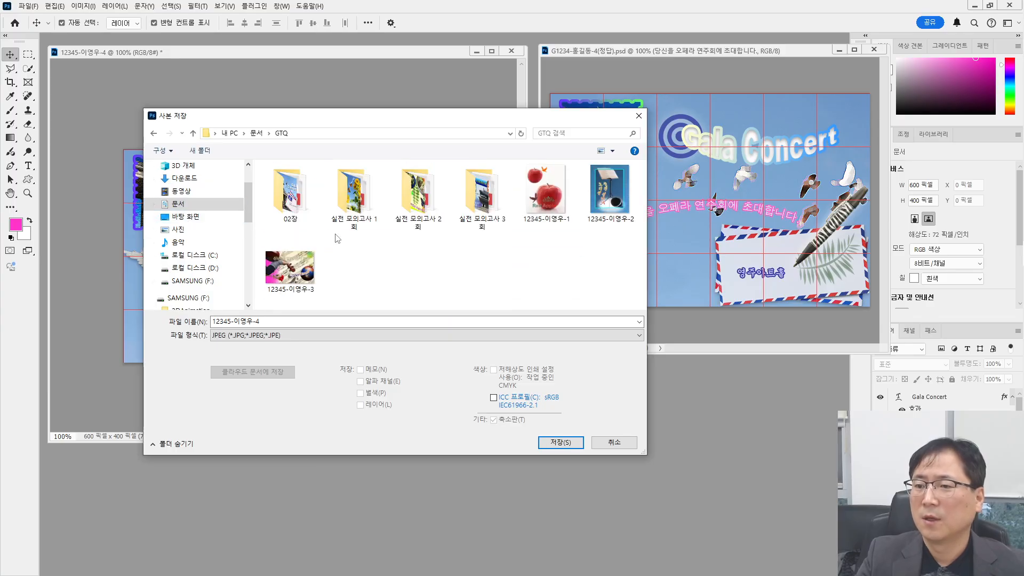
{"action": "left_click", "coordinate": [574, 446]}
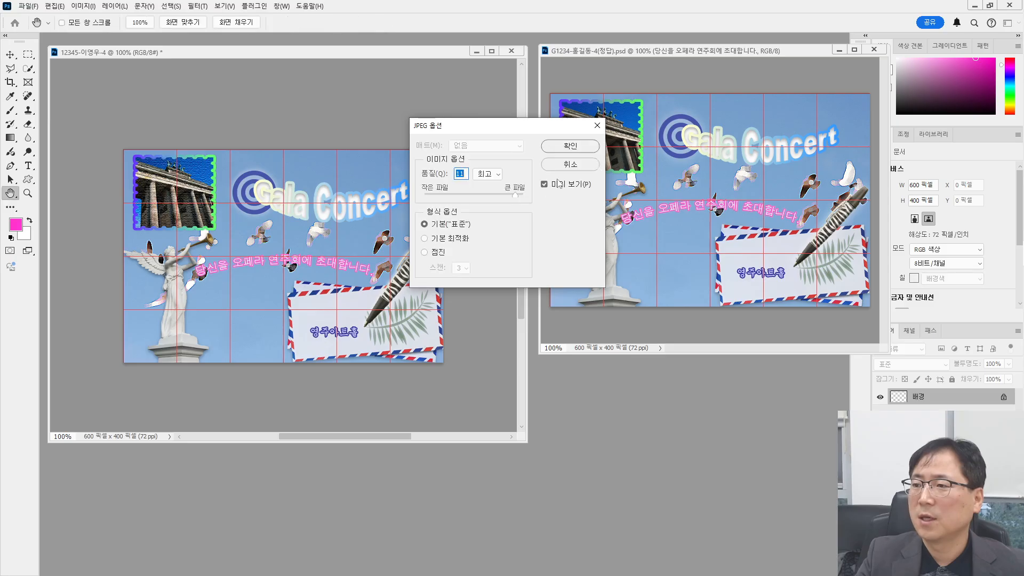
{"action": "left_click", "coordinate": [568, 147]}
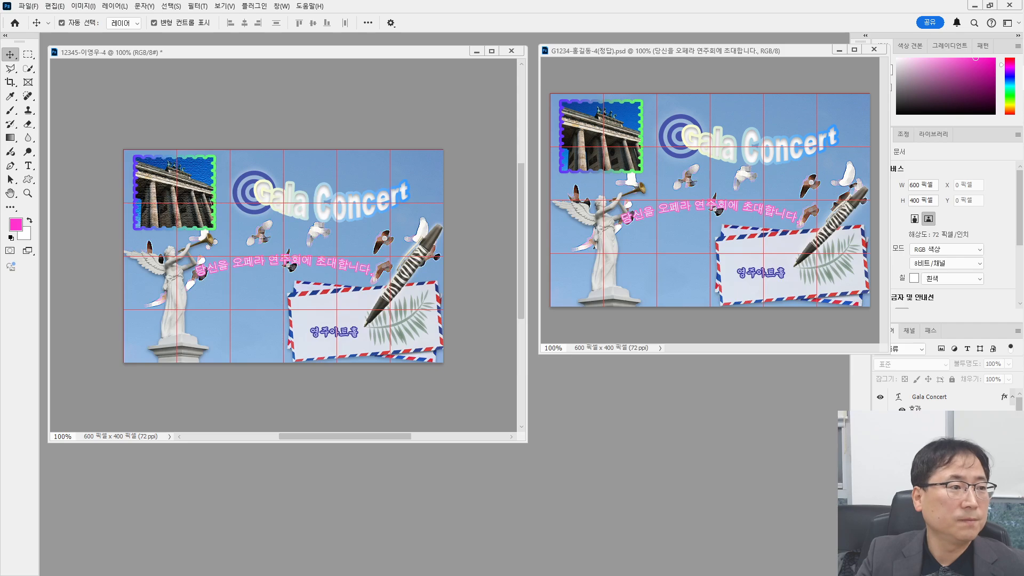
{"action": "left_click_drag", "start_coordinate": [320, 575], "coordinate": [493, 141]}
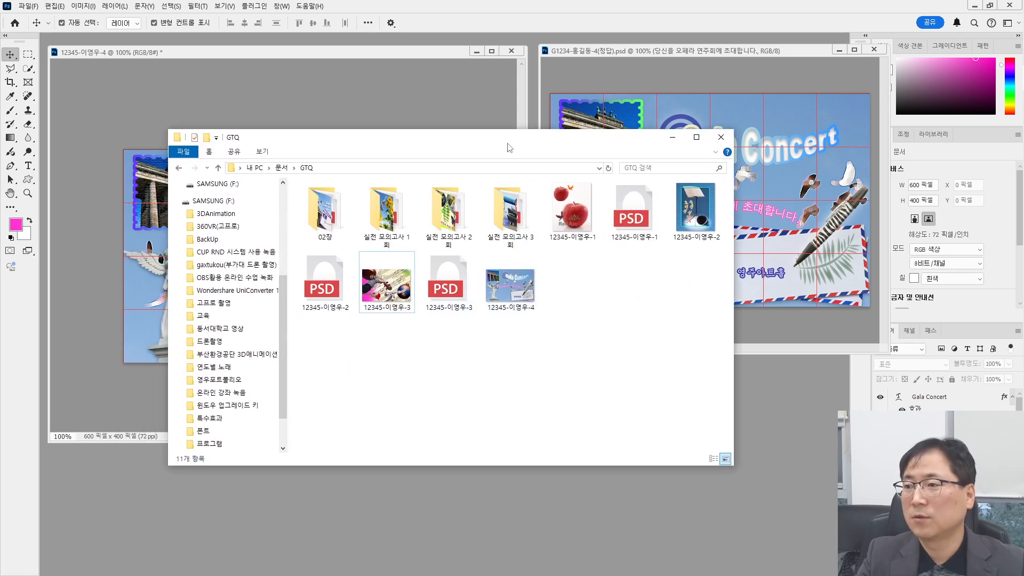
{"action": "left_click_drag", "start_coordinate": [503, 139], "coordinate": [0, 199]}
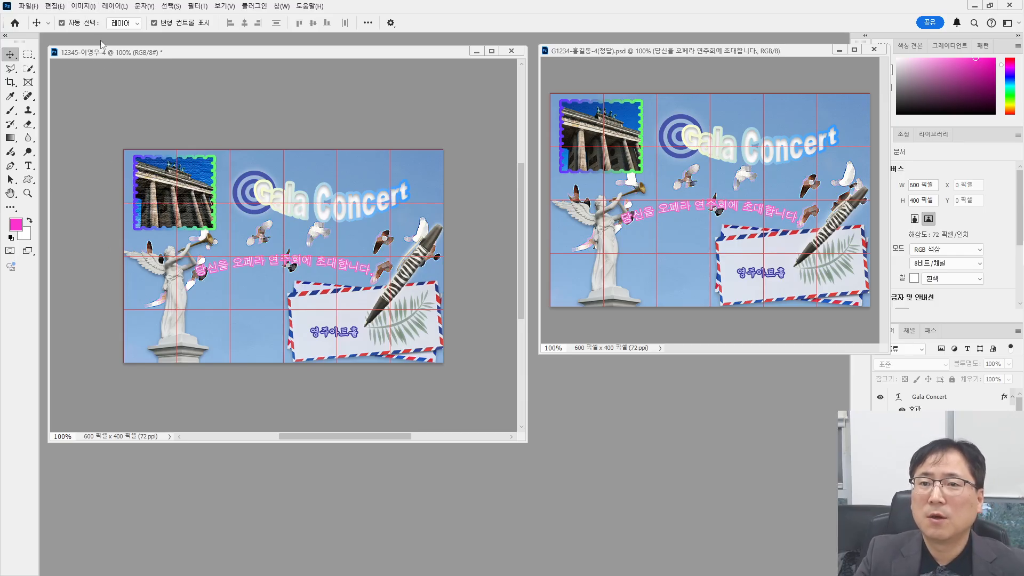
Resize the composition's image to 10 percent of its width and height.
{"action": "left_click", "coordinate": [85, 7]}
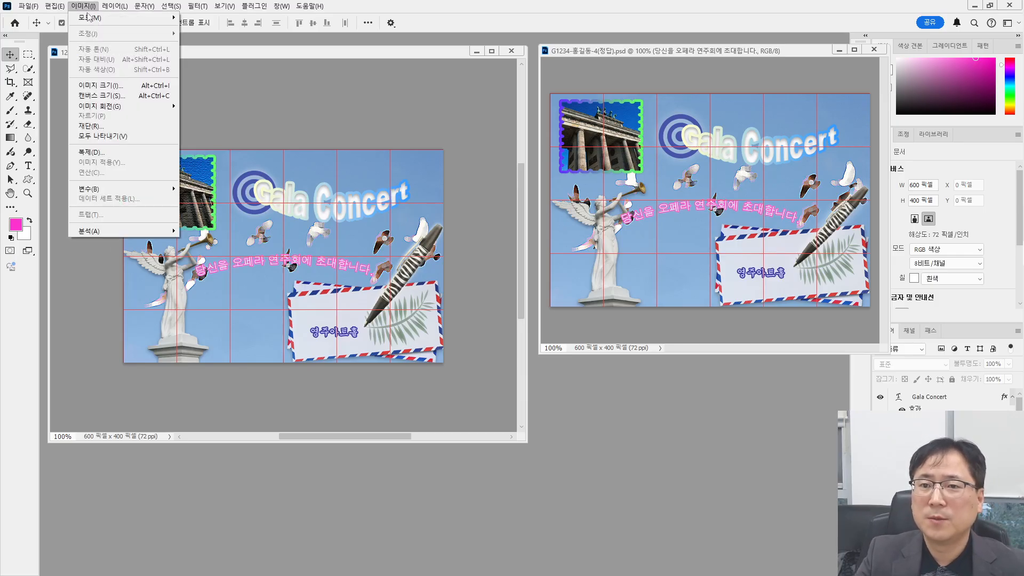
{"action": "left_click", "coordinate": [100, 86]}
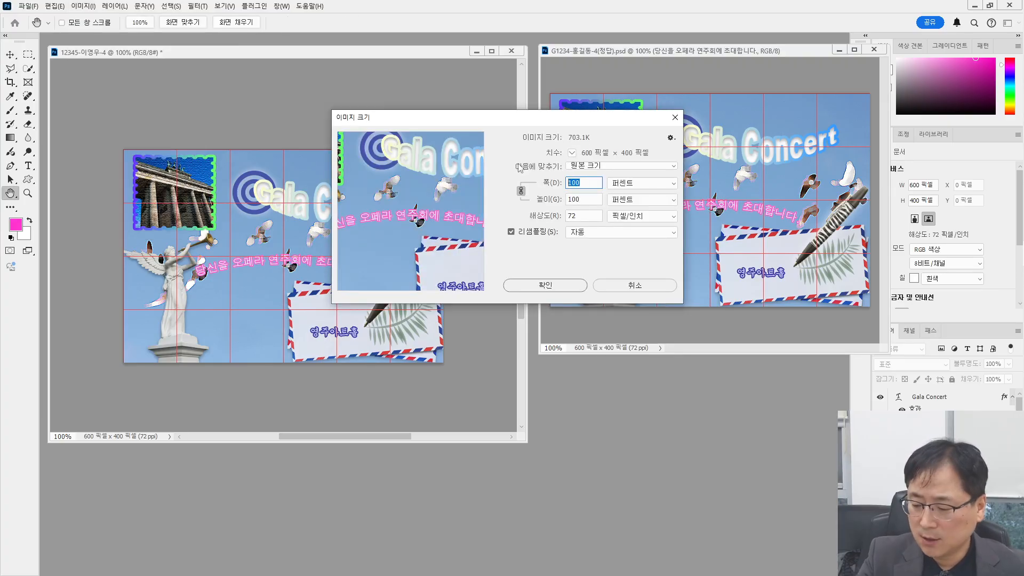
{"action": "type", "text": "10"}
{"action": "key", "text": "Return"}
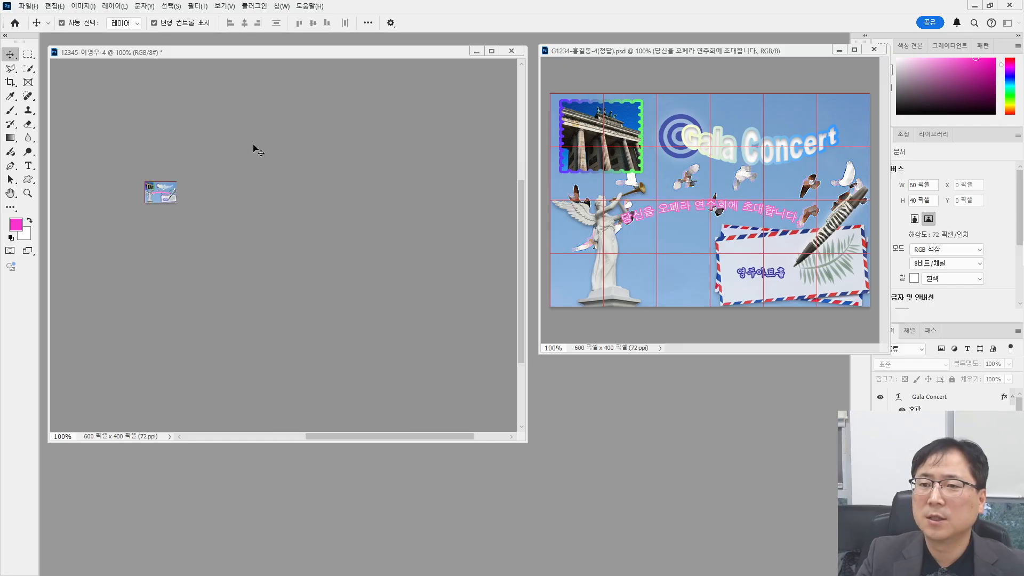
Save the reduced composition as a Photoshop PSD under its existing name in the GTQ folder, with maximized compatibility.
{"action": "left_click", "coordinate": [46, 8]}
{"action": "mouse_move", "coordinate": [35, 7]}
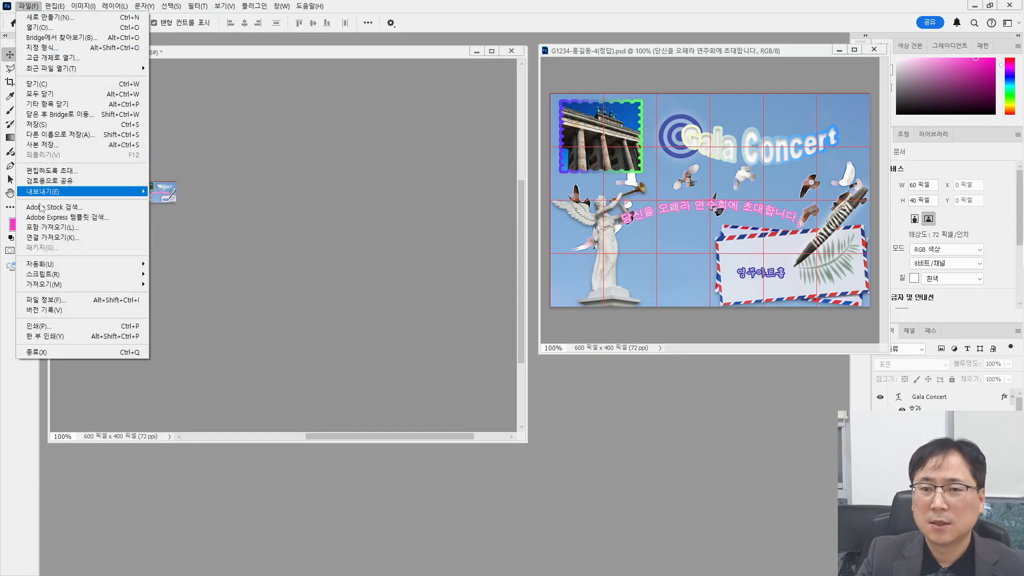
{"action": "left_click", "coordinate": [74, 137]}
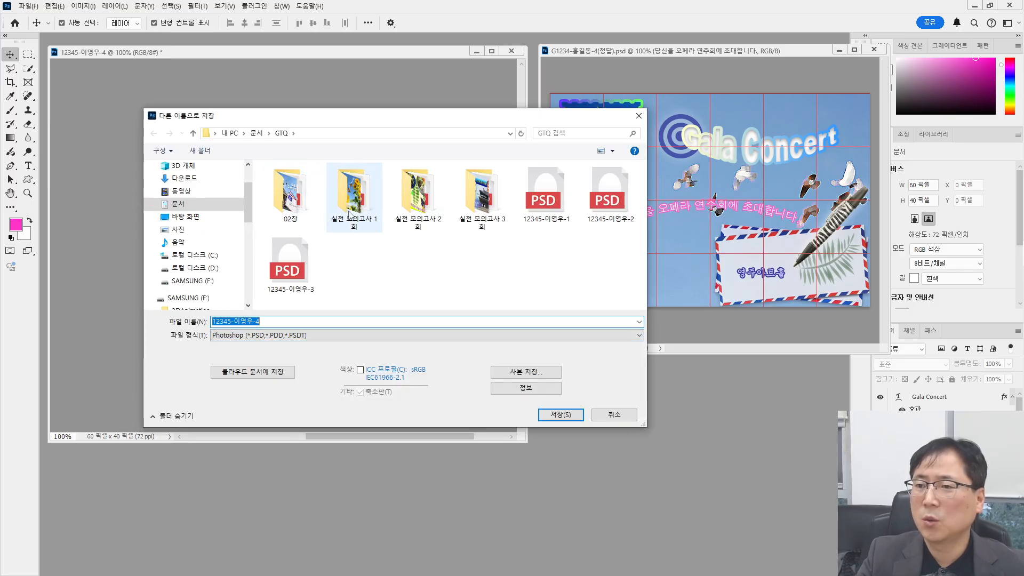
{"action": "left_click", "coordinate": [561, 414]}
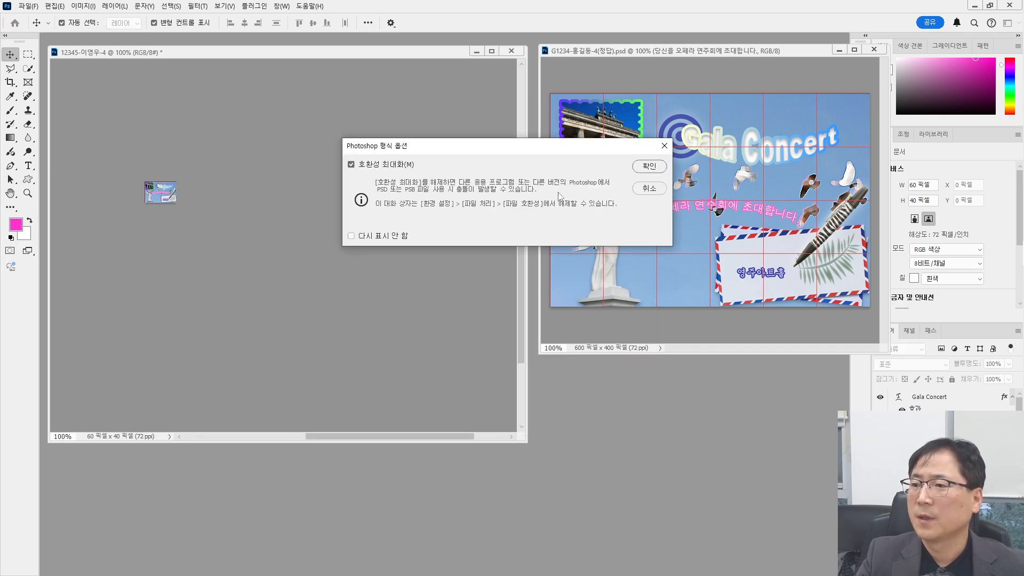
{"action": "left_click", "coordinate": [645, 168]}
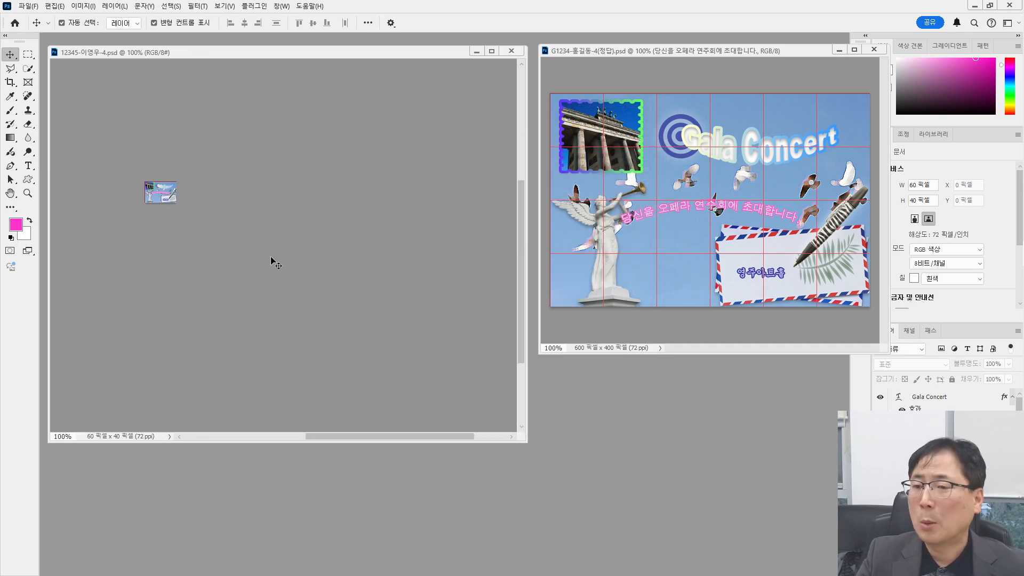